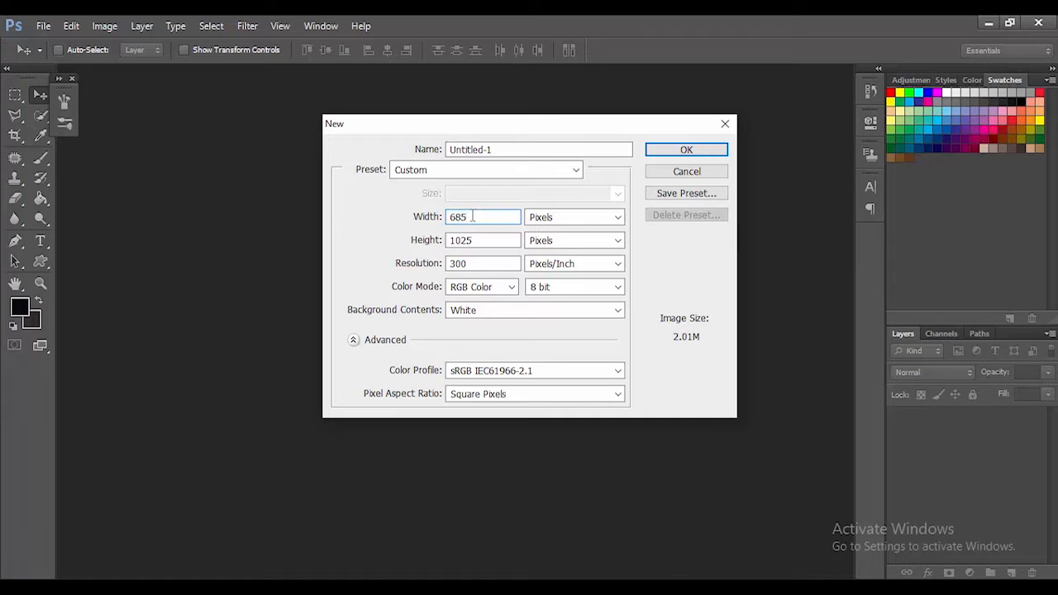
Set the new document's height to 1530 and keep pixels as the width unit.
key("Tab")
type("1530")
left_click(620, 218)
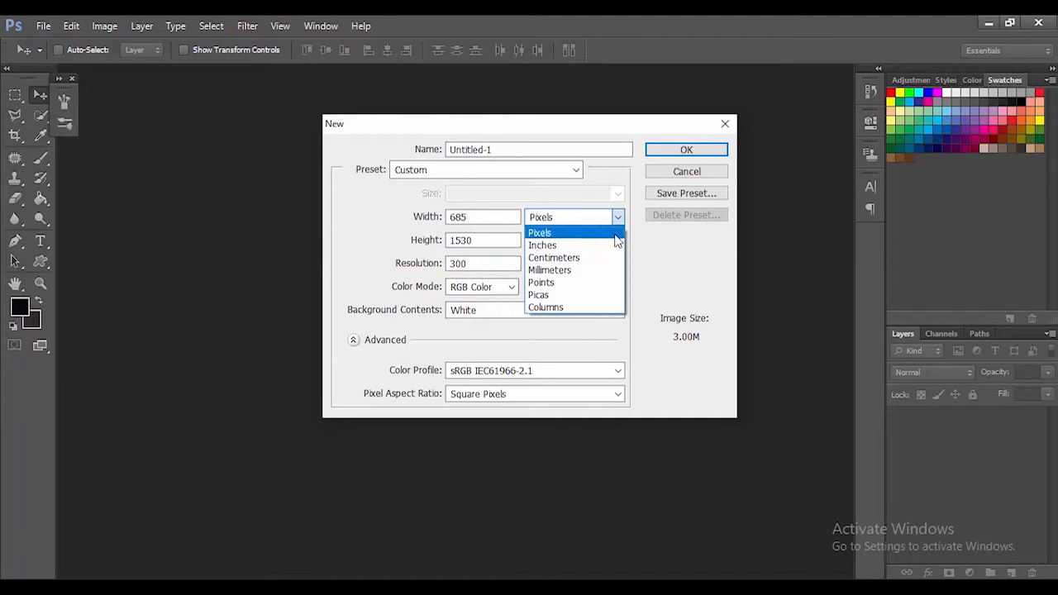
left_click(616, 235)
Name the new document "roll up banner" and create it.
left_click_drag(579, 150, 335, 149)
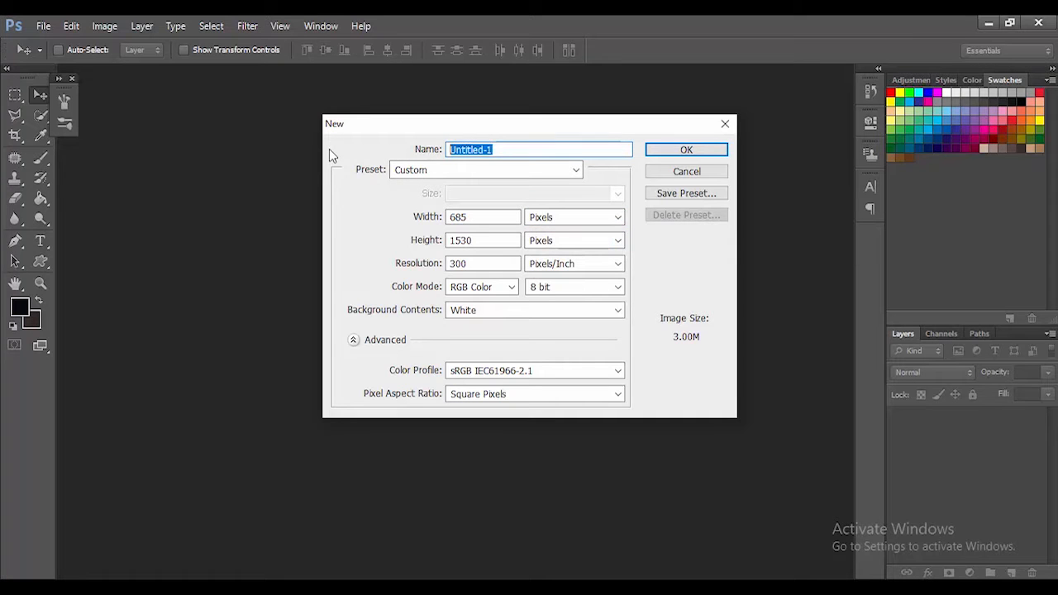
key("BackSpace")
type("roll u")
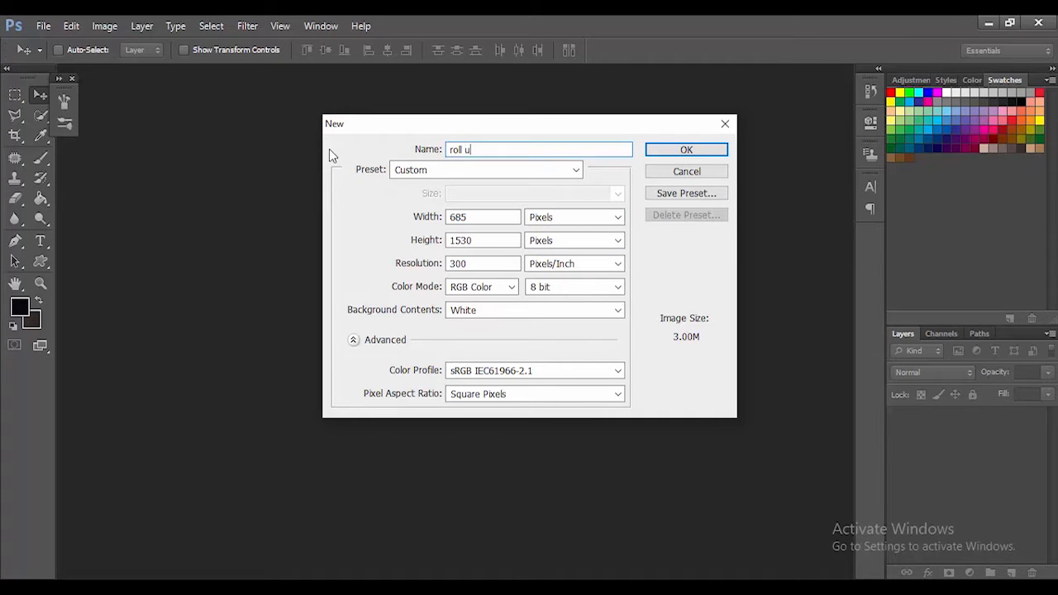
type("p banner")
left_click(687, 150)
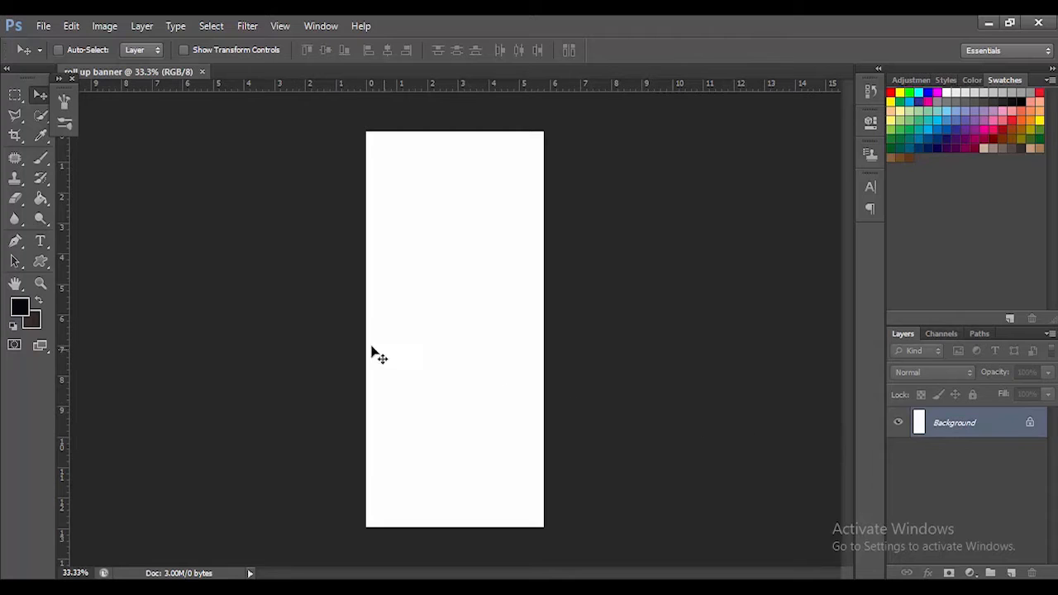
Set the background color to dark grey 3a3838 and fill the canvas with it.
key("i")
left_click(31, 320)
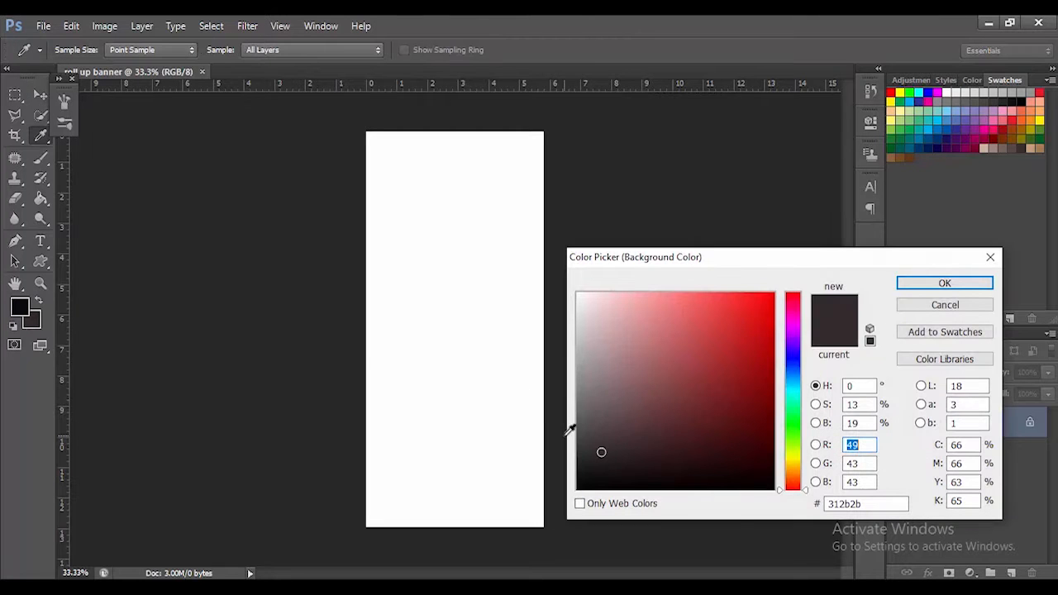
left_click(585, 454)
left_click_drag(584, 454, 586, 444)
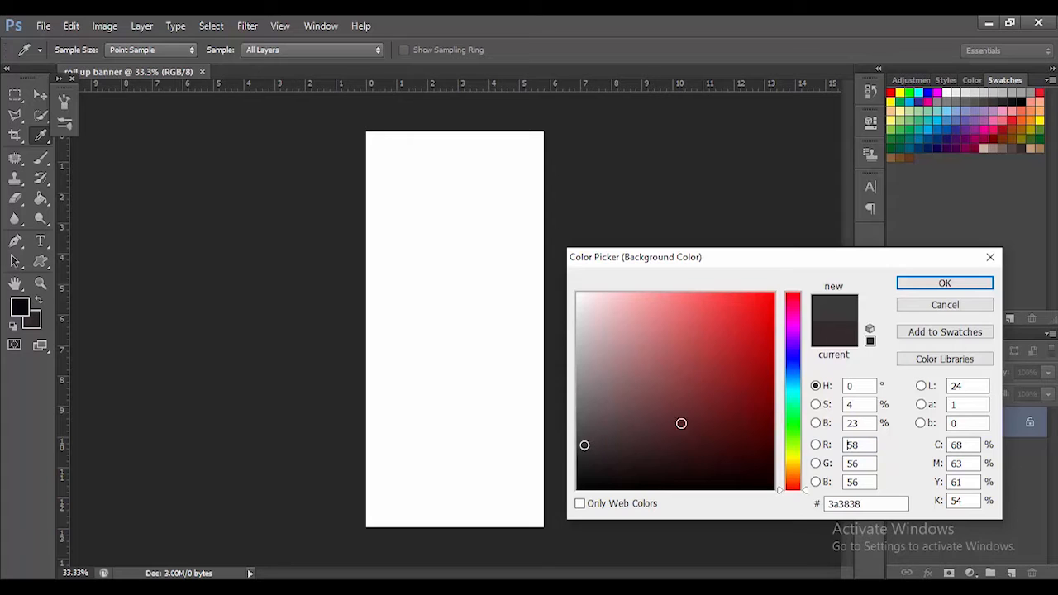
left_click(916, 285)
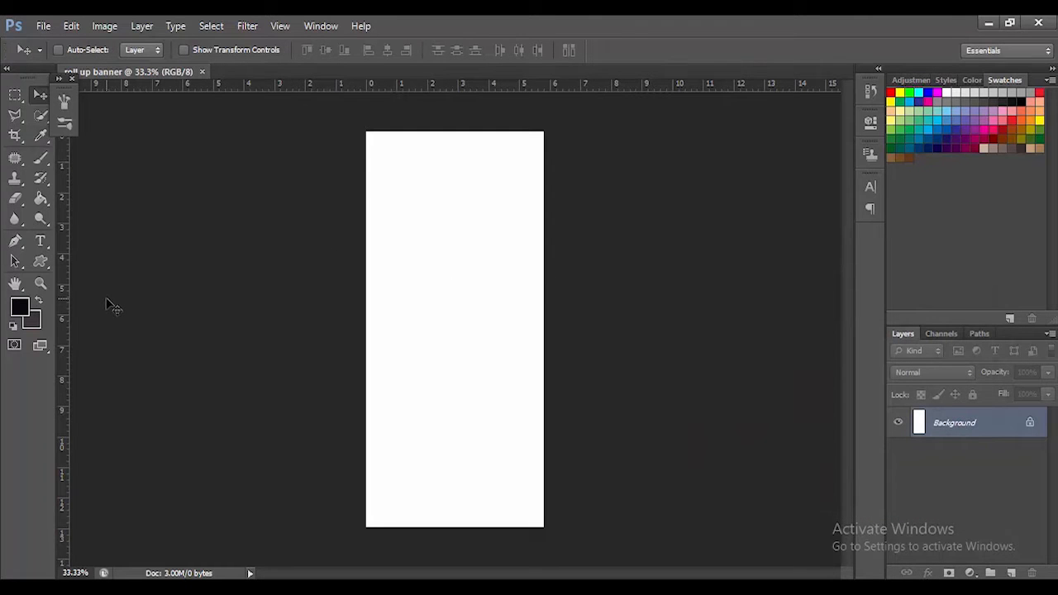
key("ctrl+BackSpace")
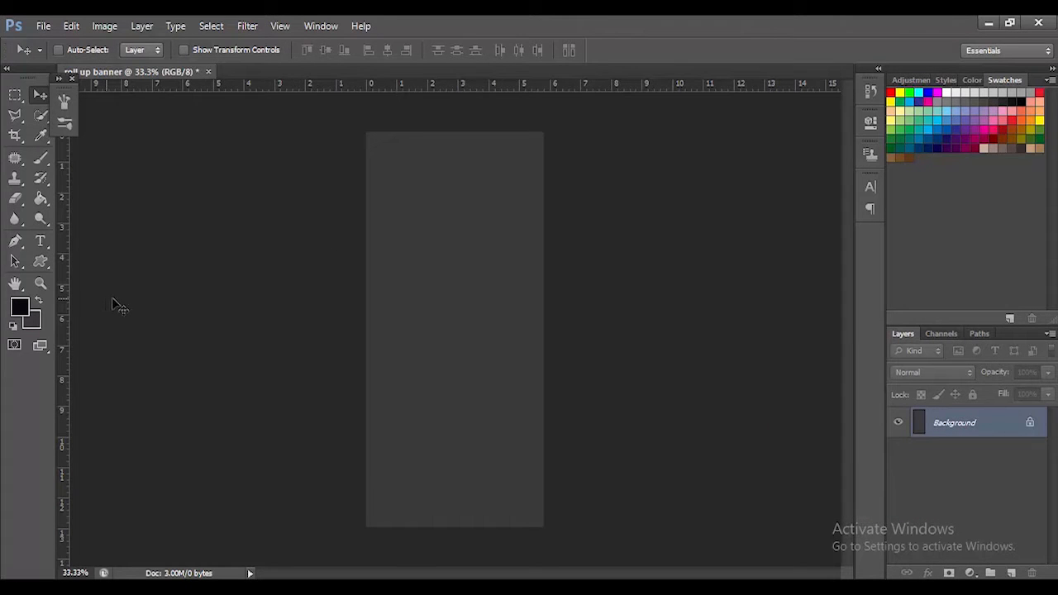
Set the background color to near-black 232121 and fill the Background layer with it.
left_click(34, 327)
left_click(583, 471)
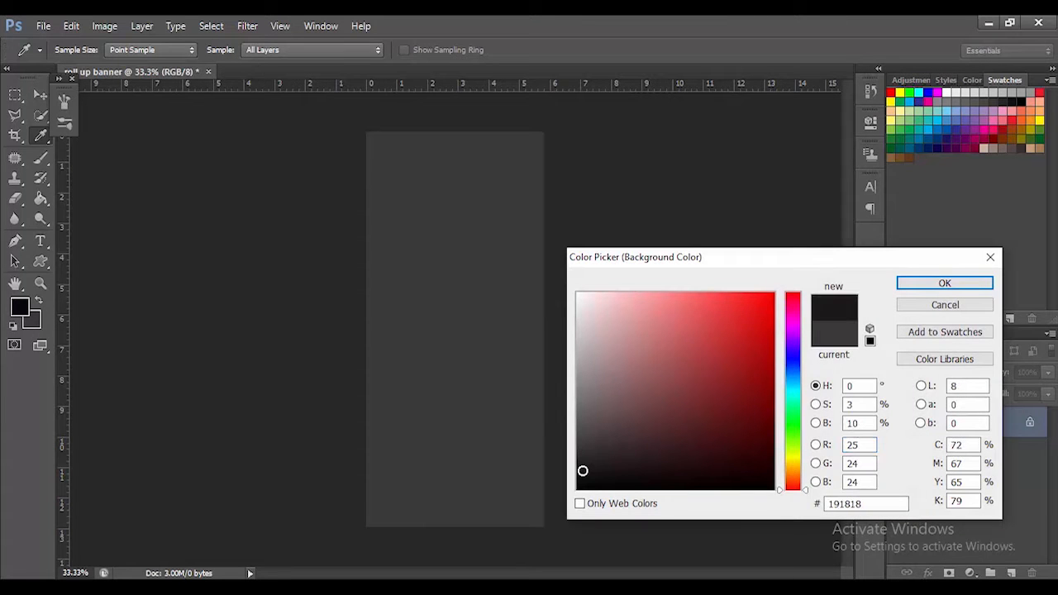
left_click(587, 463)
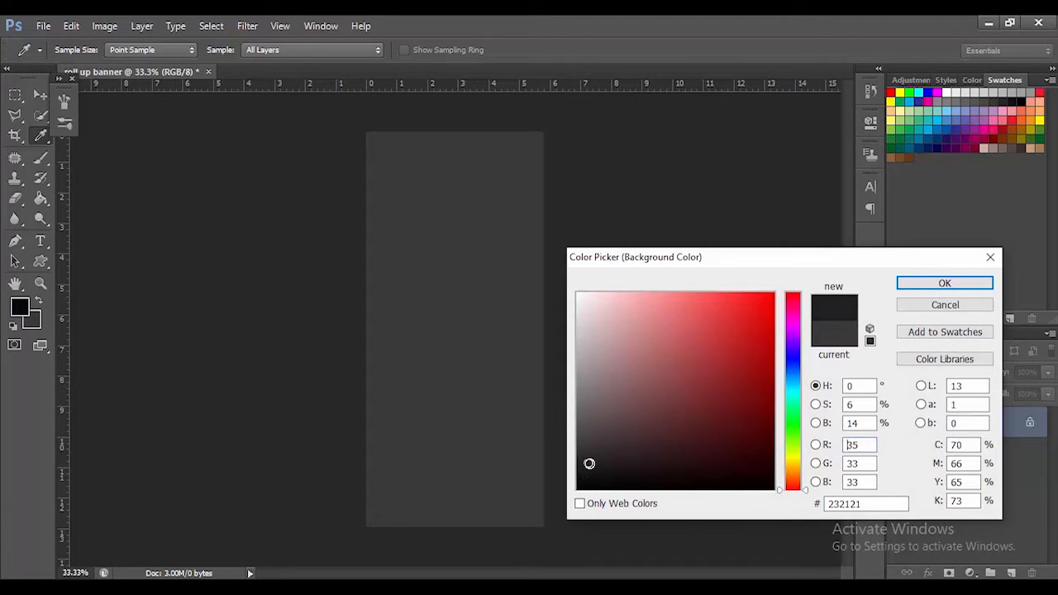
left_click(942, 282)
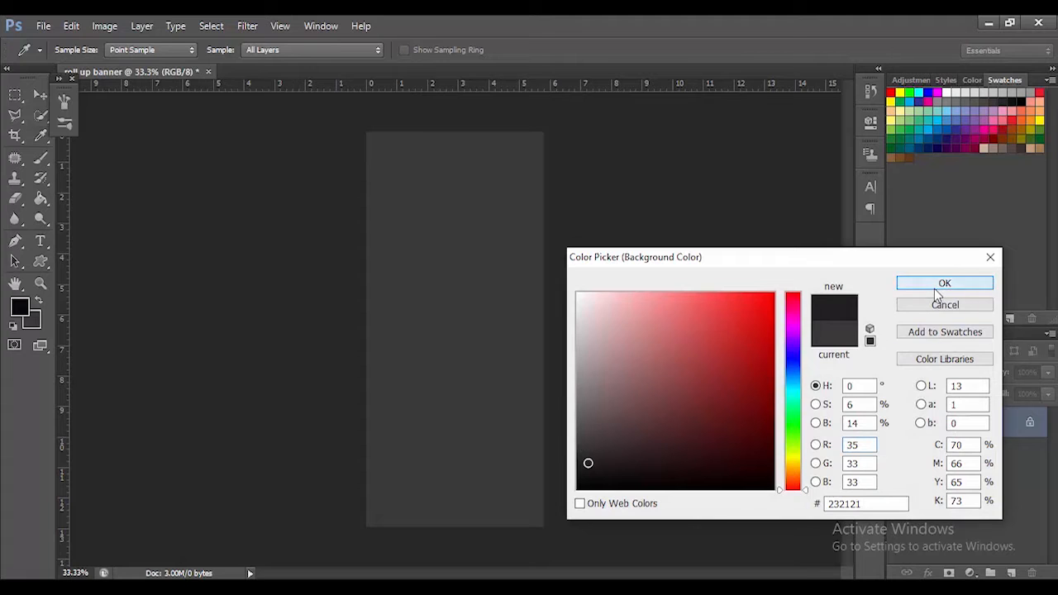
key("ctrl+BackSpace")
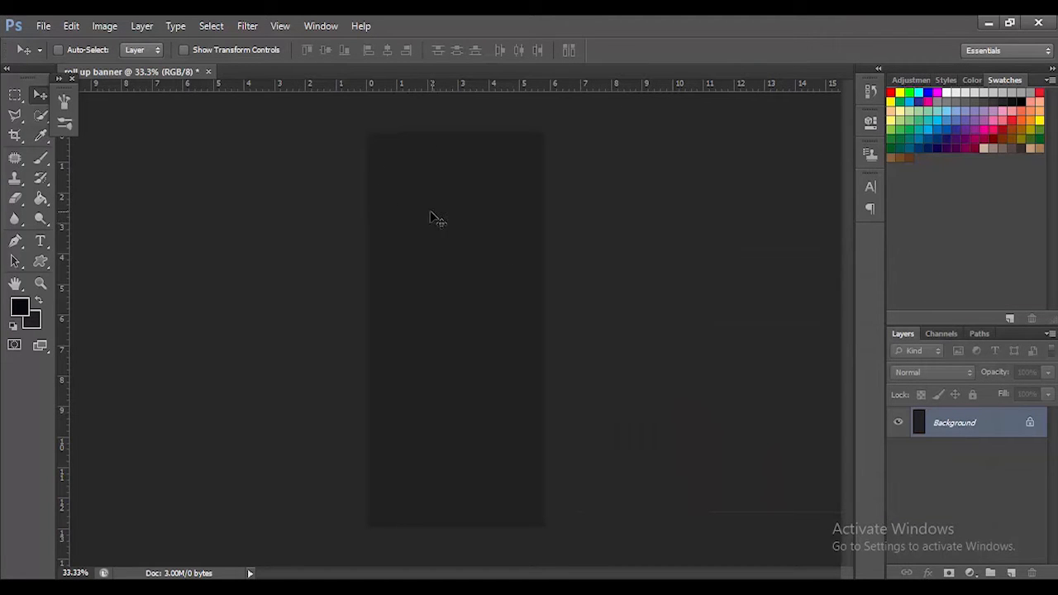
Draw a rectangle shape about 787 by 107 px across the canvas's top edge, extending past both sides.
scroll(416, 199, "up", 2)
left_click_drag(397, 183, 400, 350)
scroll(211, 301, "down", 1)
left_click_drag(44, 270, 104, 258)
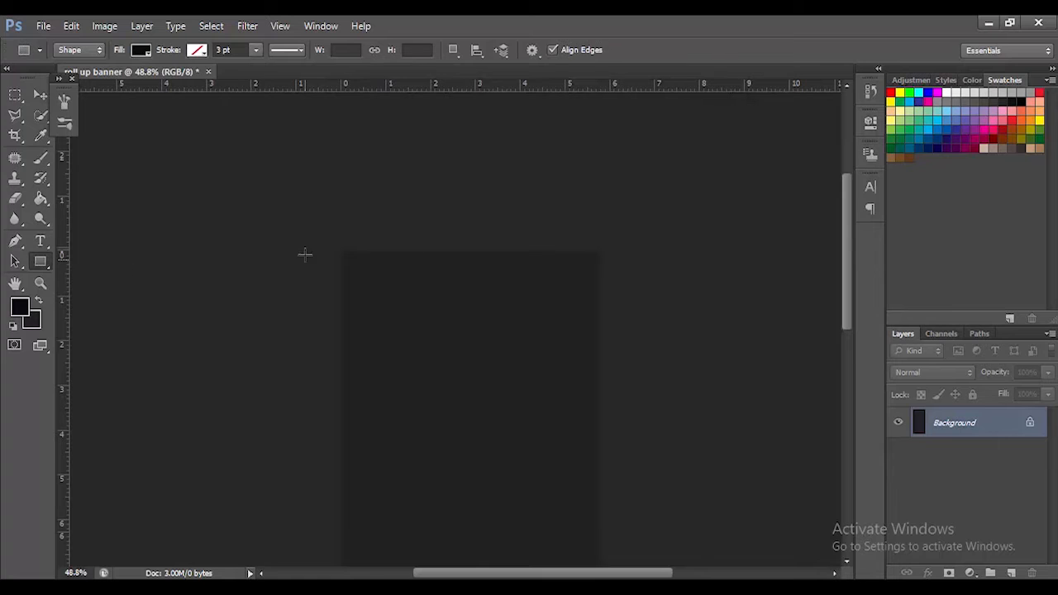
left_click_drag(323, 239, 620, 278)
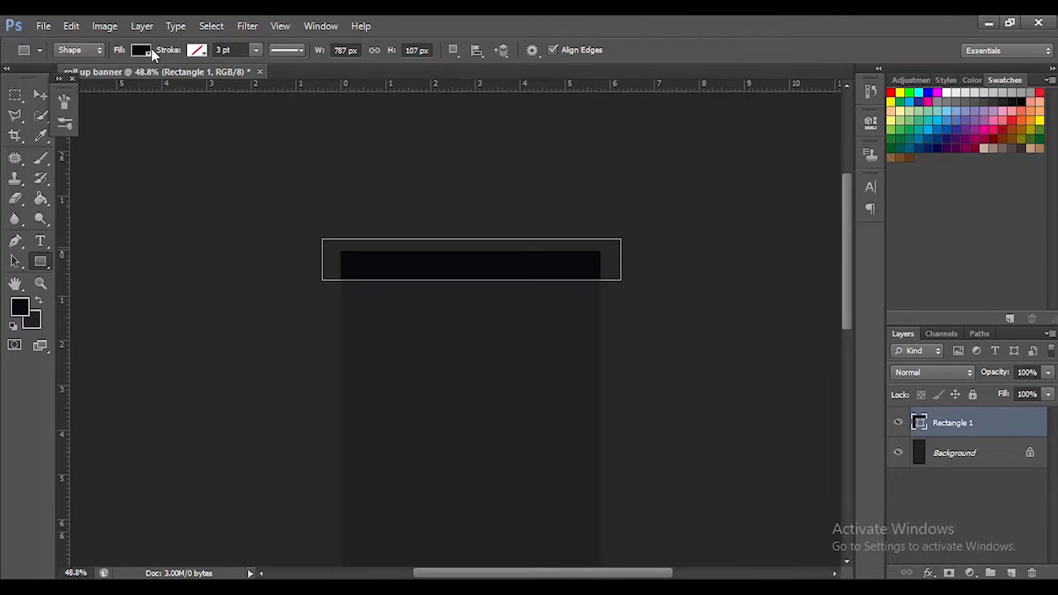
Change the fill color of the rectangle at the canvas's top edge to white.
left_click(138, 50)
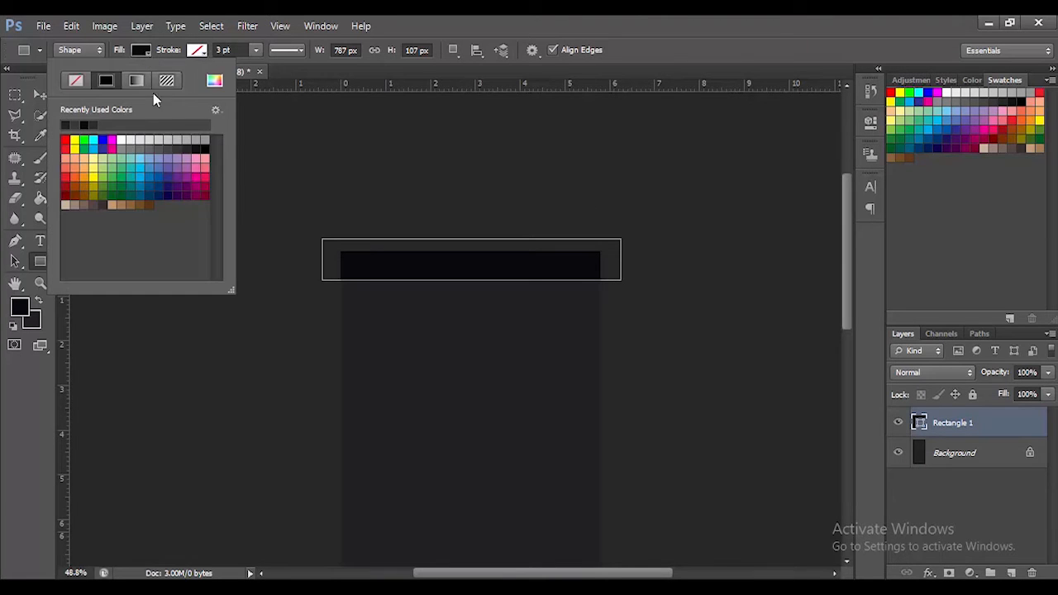
left_click(214, 80)
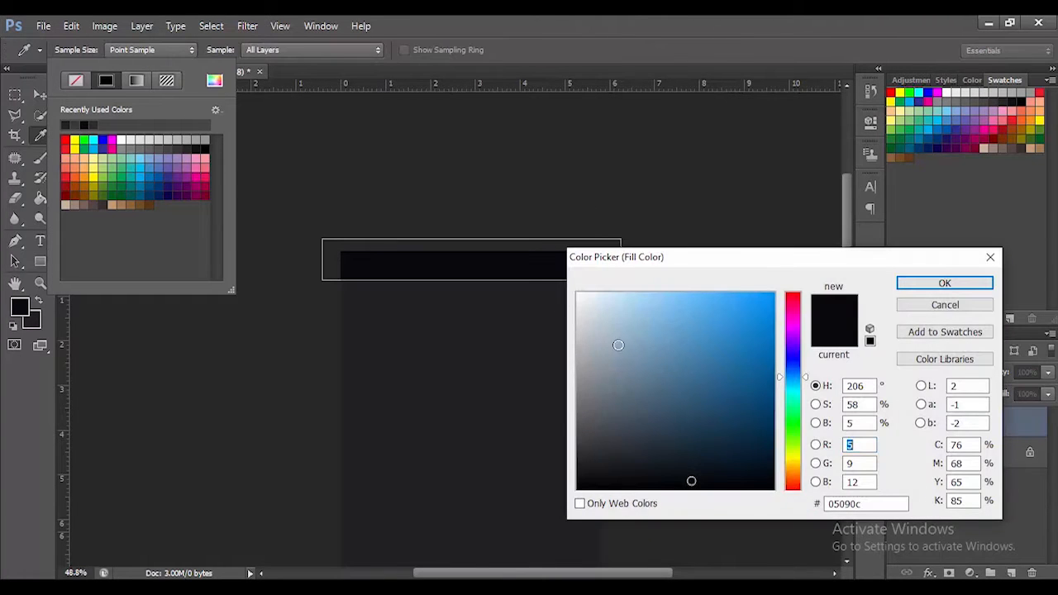
left_click_drag(619, 344, 534, 239)
left_click(944, 283)
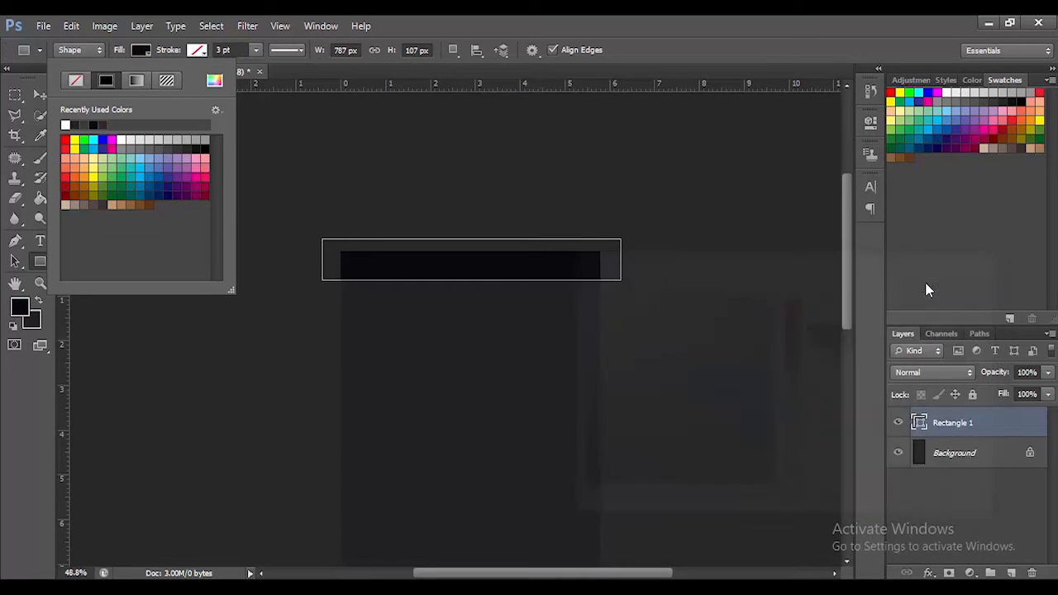
left_click(718, 41)
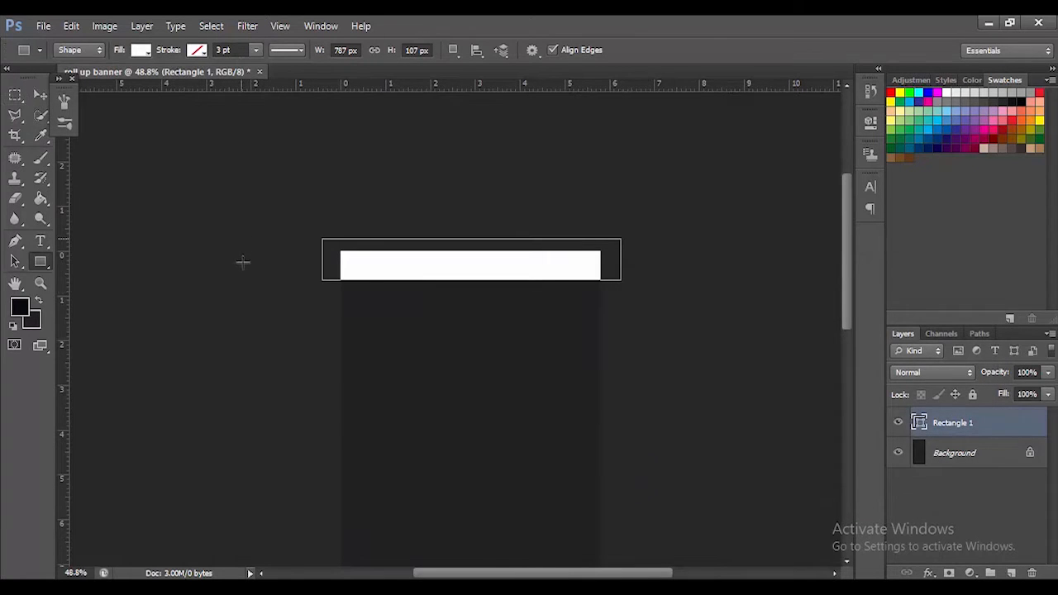
scroll(262, 279, "down", 2)
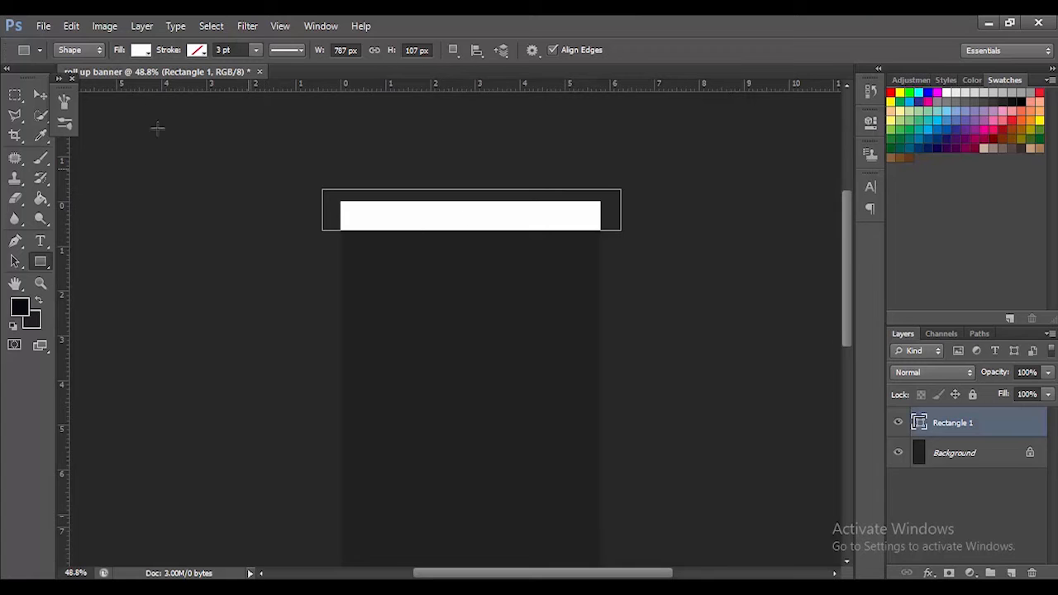
left_click(40, 96)
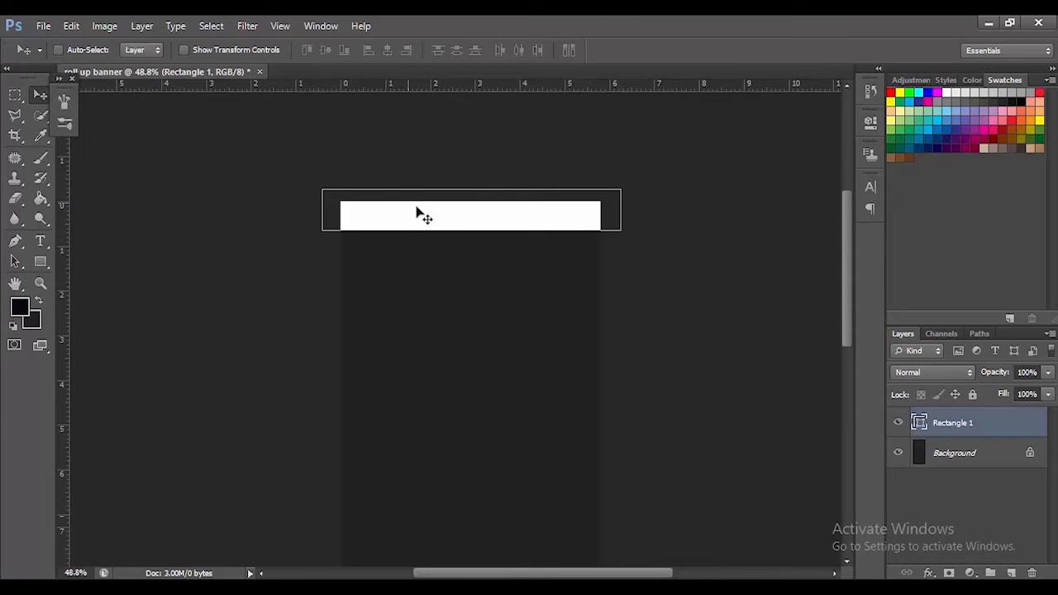
left_click_drag(442, 224, 442, 224)
scroll(592, 264, "down", 1)
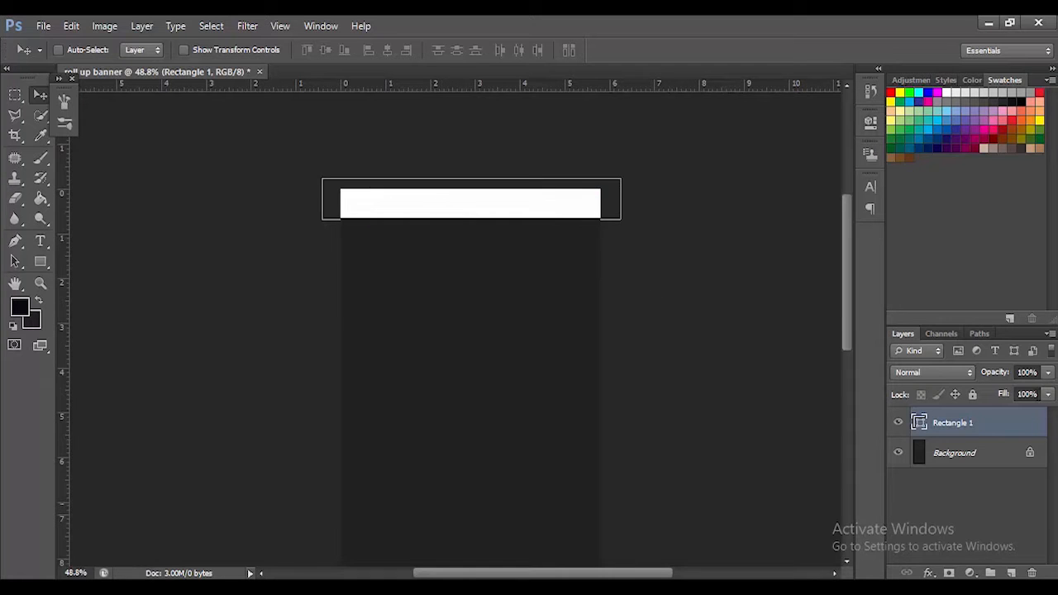
left_click_drag(994, 424, 1030, 570)
right_click(1022, 567)
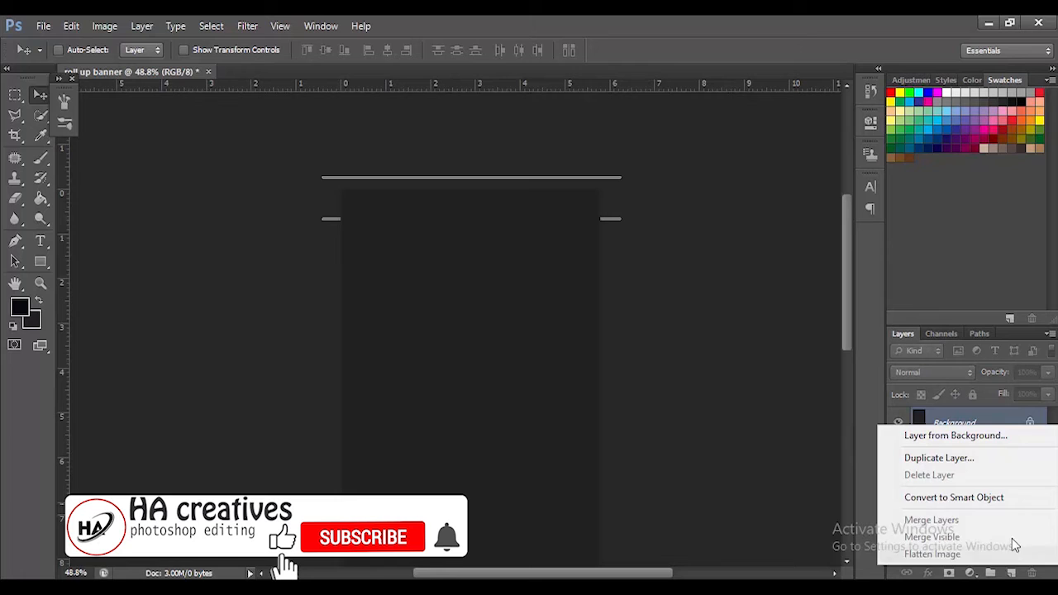
left_click(853, 460)
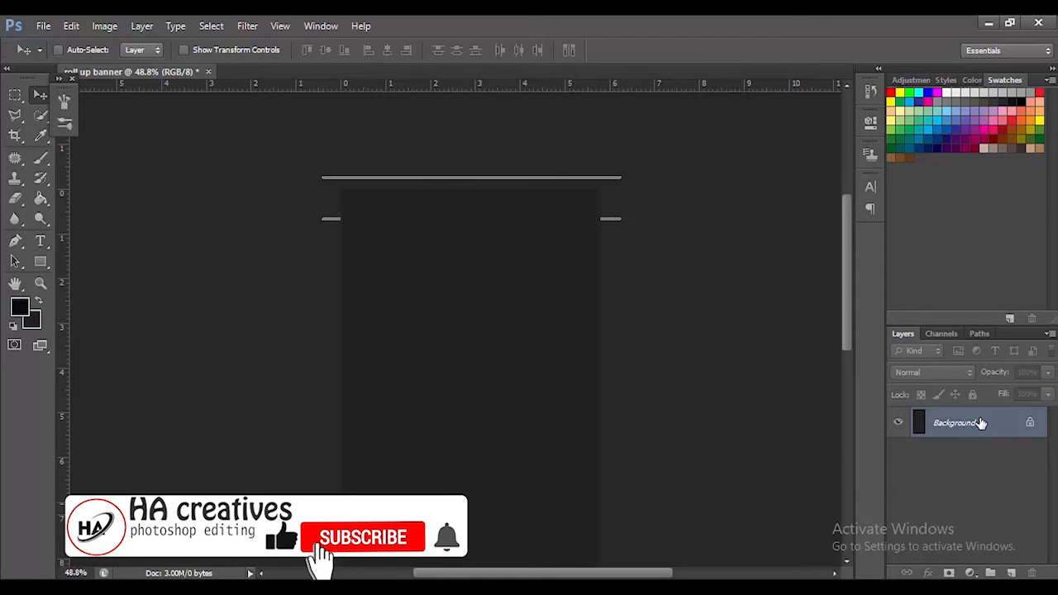
key("ctrl+z")
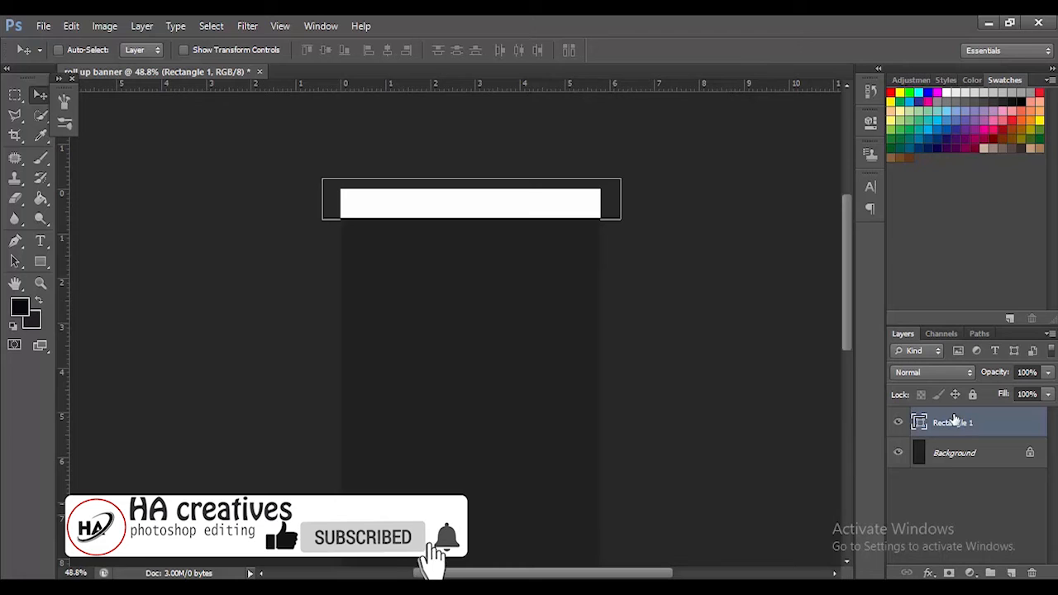
left_click_drag(1000, 429, 1031, 573)
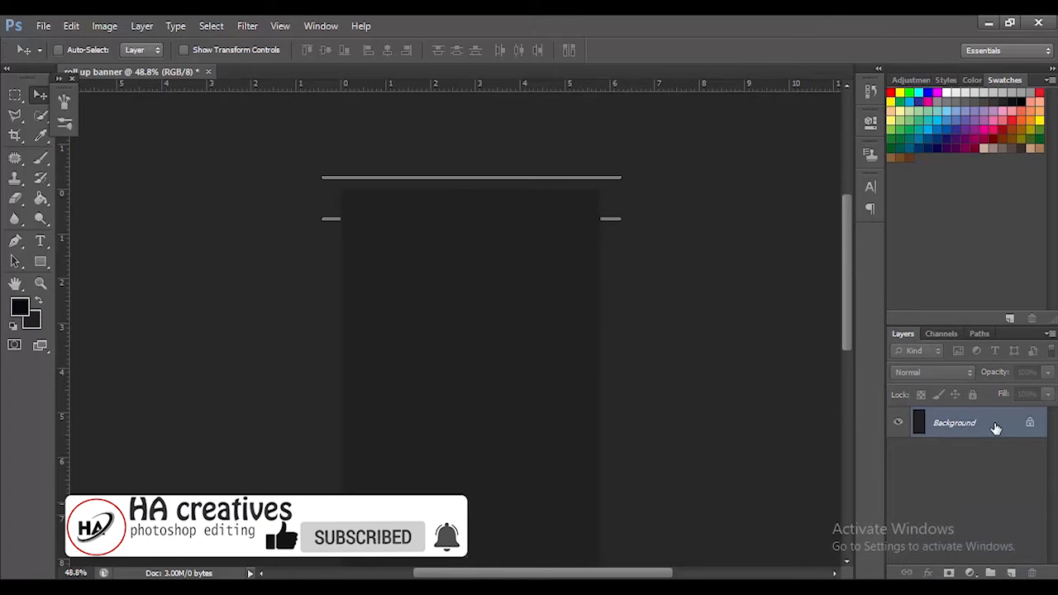
key("ctrl+z")
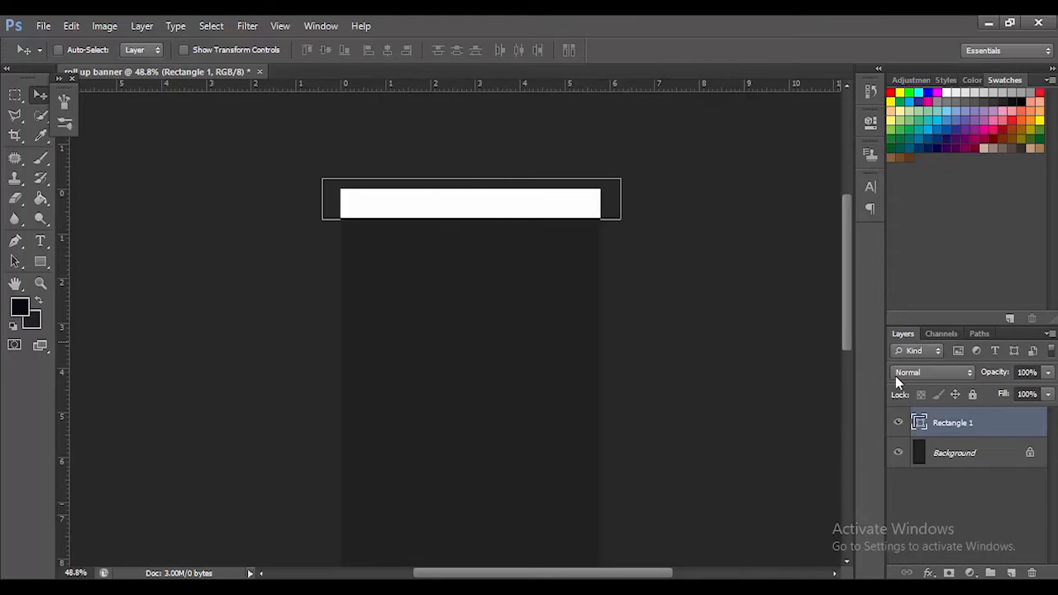
Duplicate the white rectangle's layer and move the copy straight down to the canvas's bottom edge, centered at Y 1506.5 px.
left_click_drag(941, 416, 1010, 573)
scroll(584, 238, "down", 3)
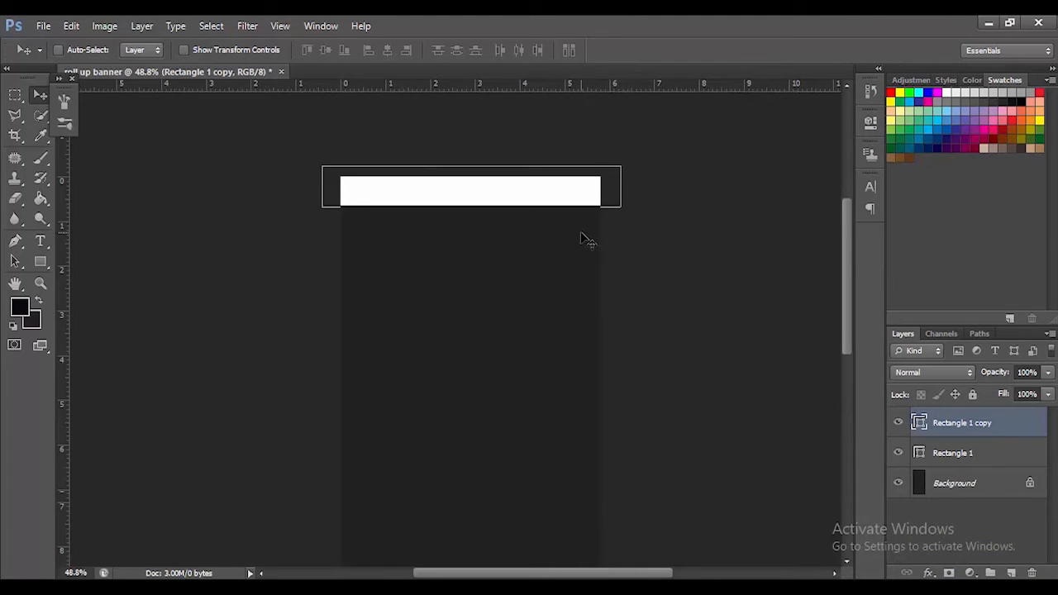
scroll(487, 237, "down", 2)
scroll(484, 222, "down", 3)
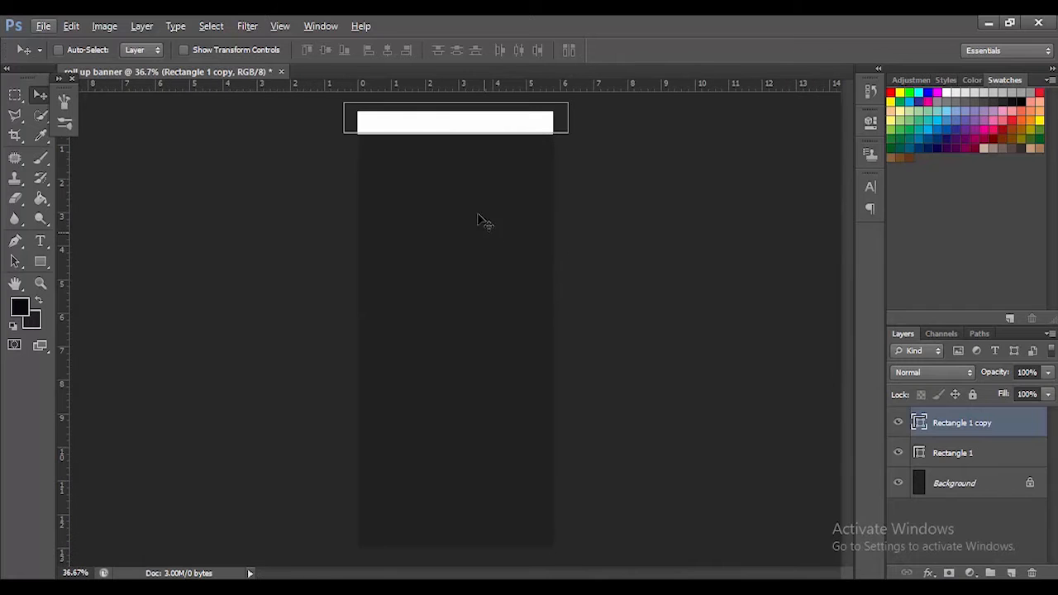
right_click(461, 144)
left_click(443, 128)
key("ctrl+t")
left_click_drag(447, 129, 454, 545)
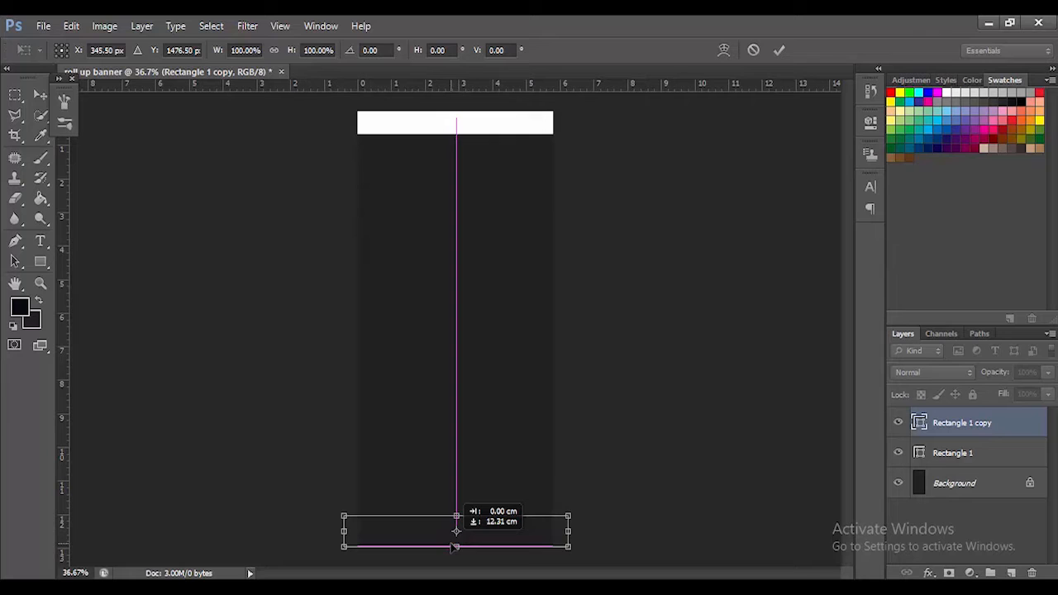
mouse_move(454, 551)
left_mouse_down()
mouse_move(454, 560)
mouse_move(452, 538)
mouse_move(455, 553)
left_mouse_up()
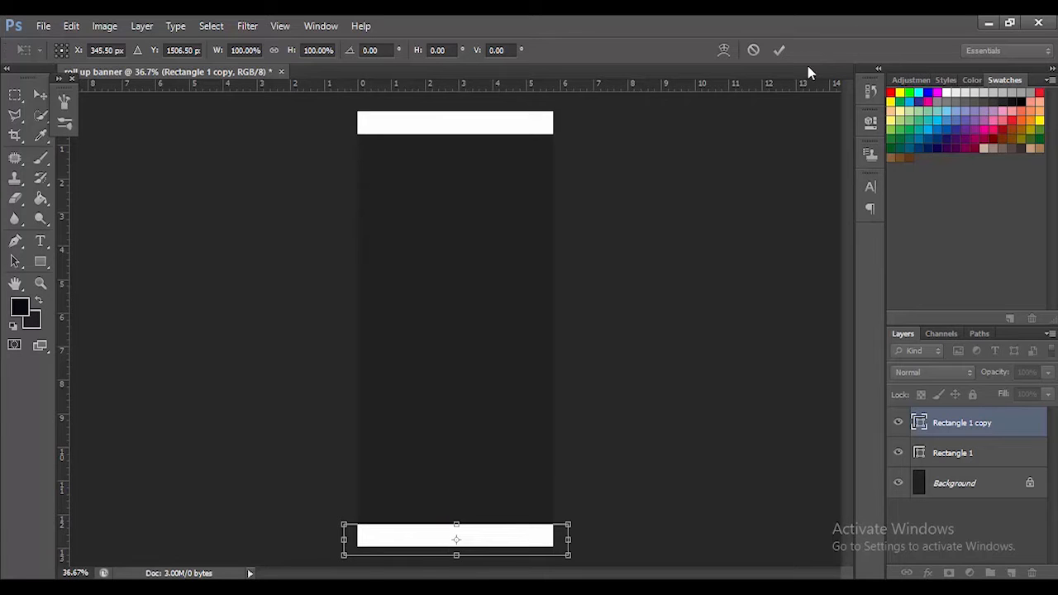
left_click(781, 51)
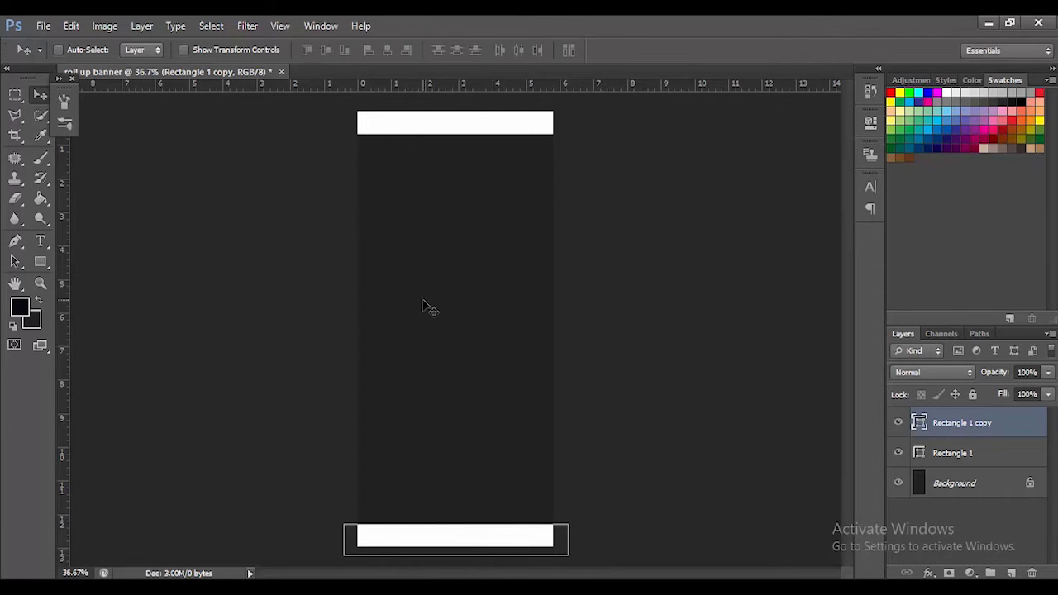
Draw a white rectangle about 1042 by 437 px in the banner's upper part and shift it closer beneath the top bar.
left_click(40, 262)
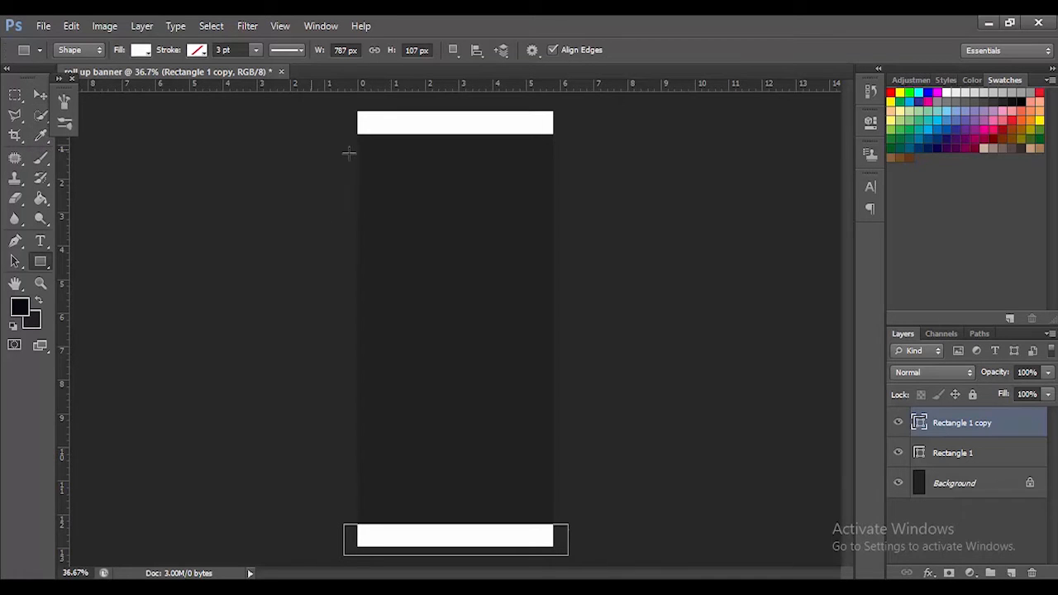
left_click_drag(345, 172, 642, 295)
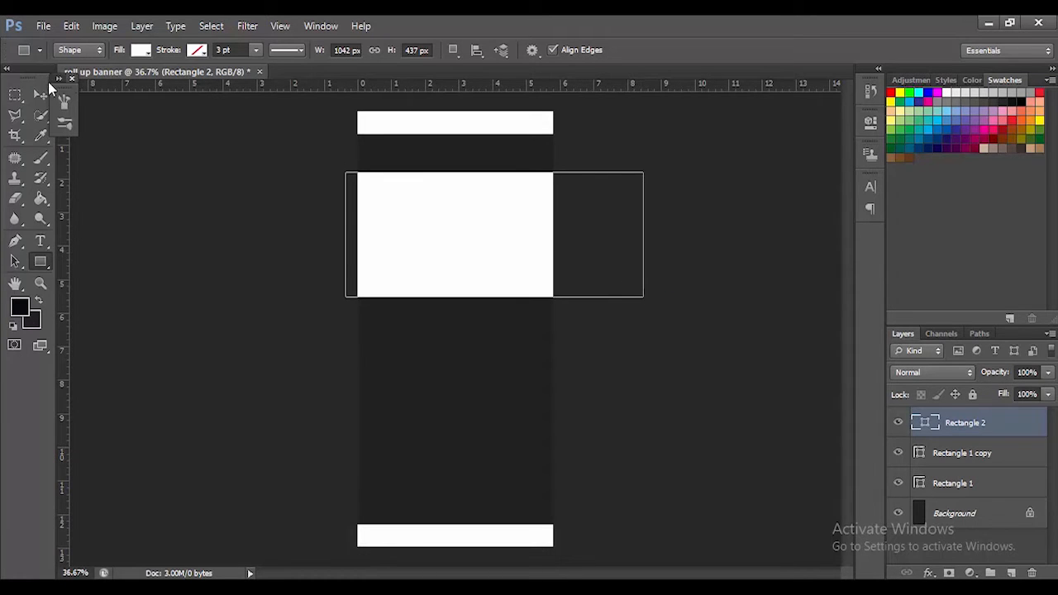
left_click(39, 95)
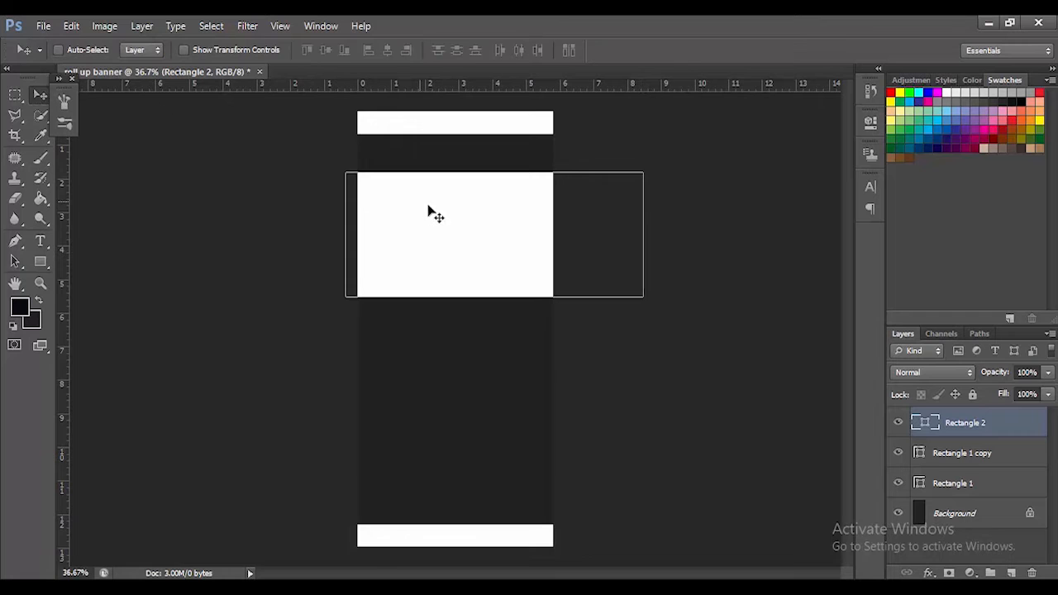
left_click_drag(495, 231, 452, 219)
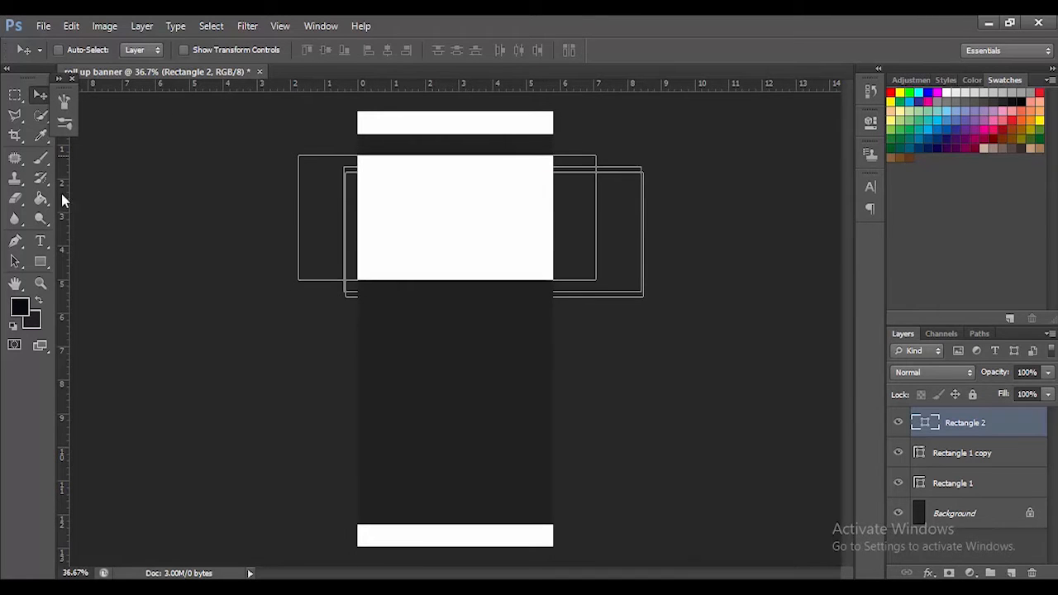
Change the fill color of the large white rectangle below the top bar to bright blue, #270bf8.
left_click(40, 261)
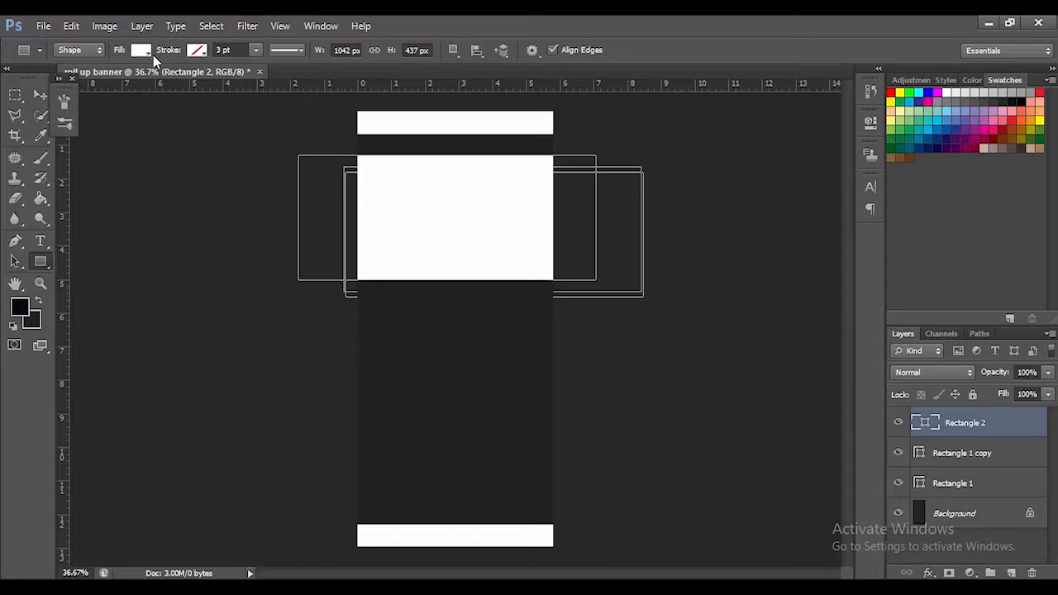
left_click(147, 52)
left_click(215, 82)
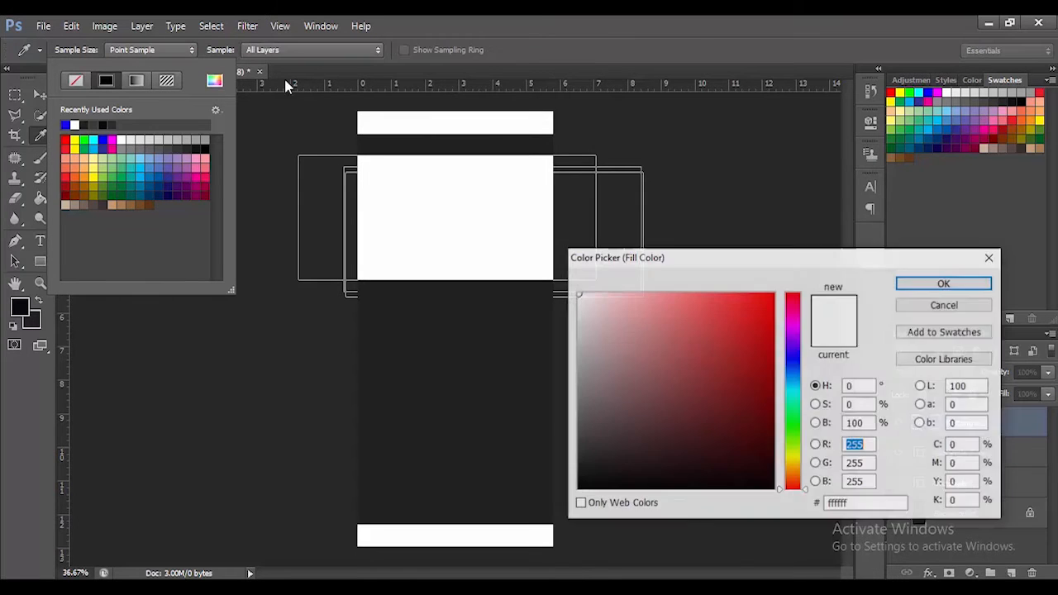
left_click(792, 354)
left_click(766, 299)
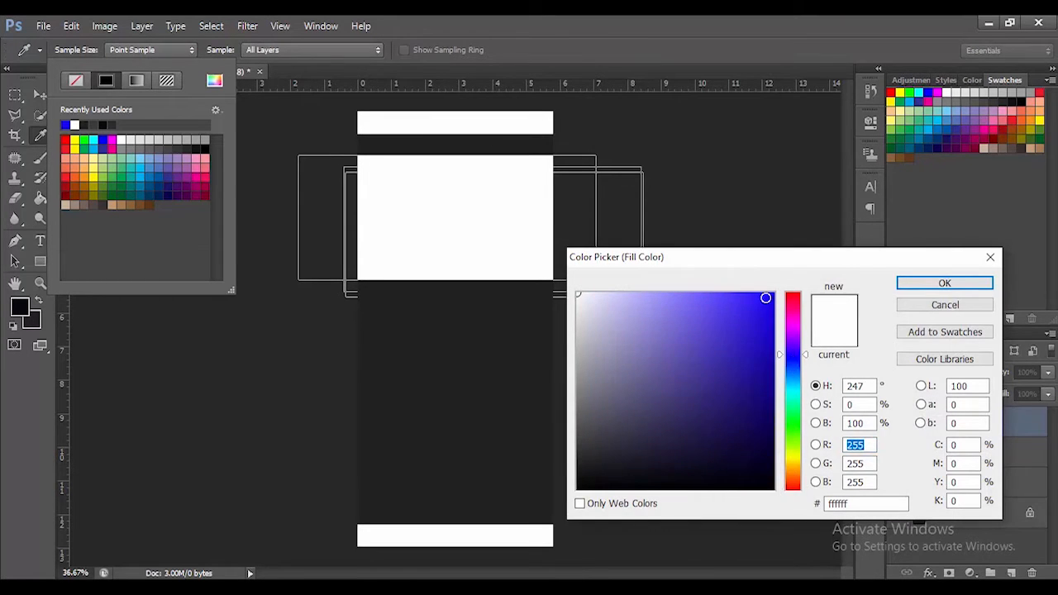
left_click(918, 289)
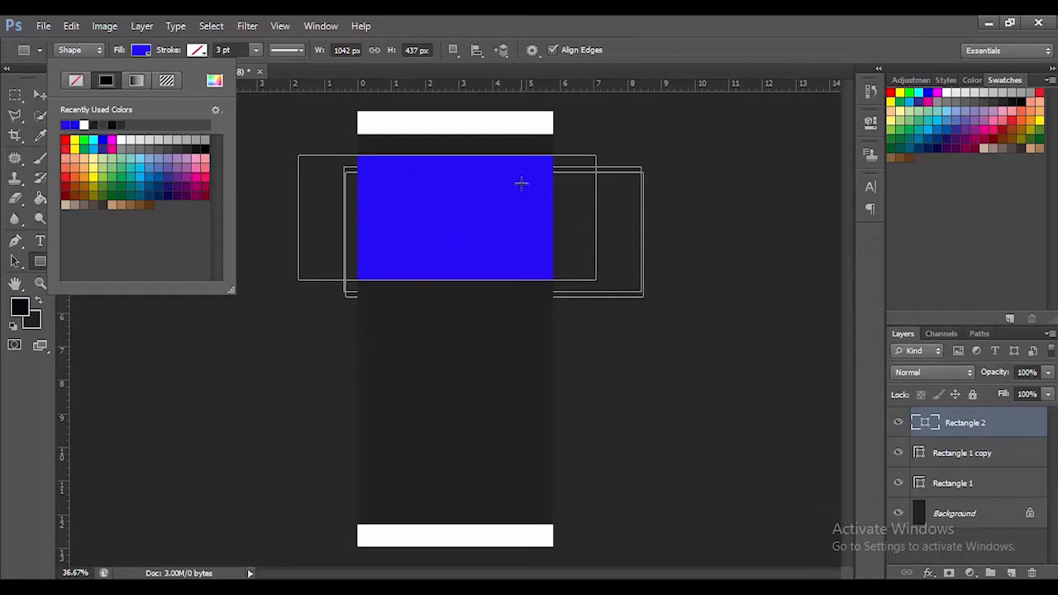
Rotate the blue rectangle about 30° counterclockwise, move it up over the canvas's top edge, and place its layer beneath both white bars' layers.
key("ctrl+t")
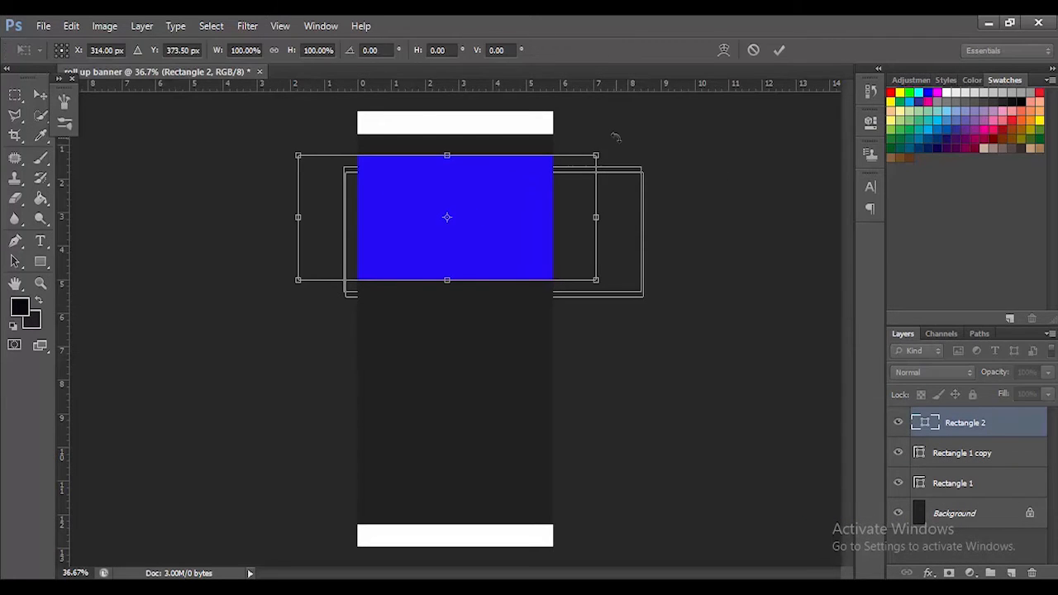
left_click_drag(614, 131, 574, 86)
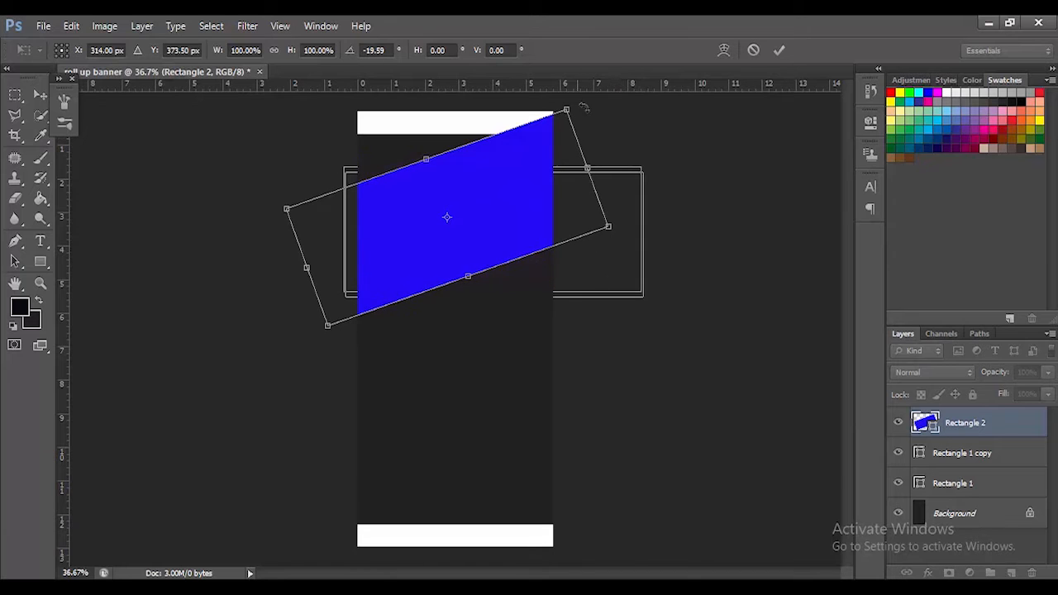
left_click_drag(625, 217, 629, 237)
left_click_drag(483, 224, 454, 115)
left_click_drag(405, 142, 442, 168)
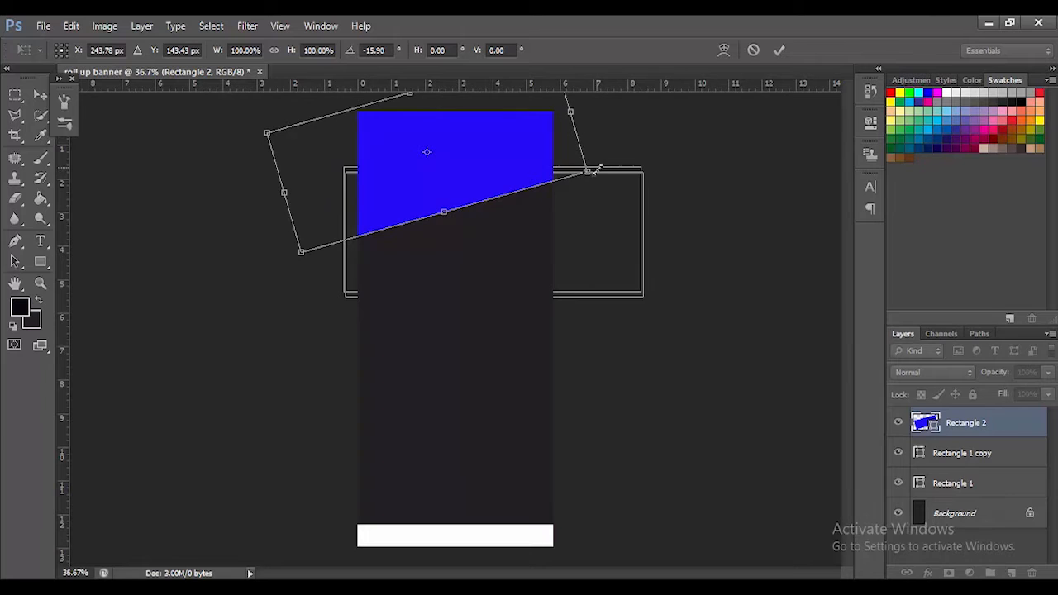
left_click_drag(597, 176, 587, 142)
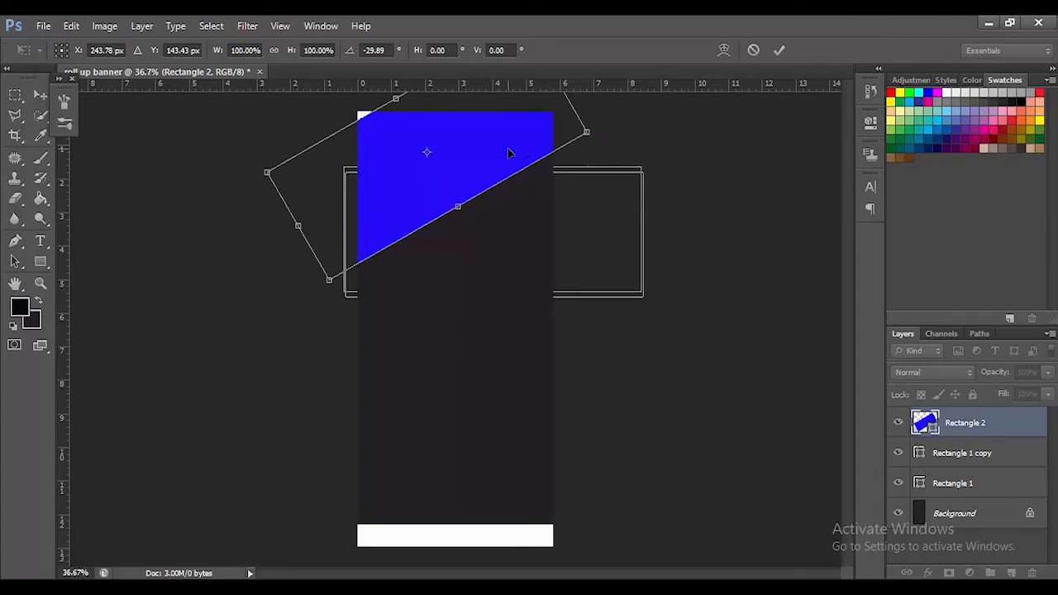
left_click(779, 51)
left_click_drag(976, 423, 975, 493)
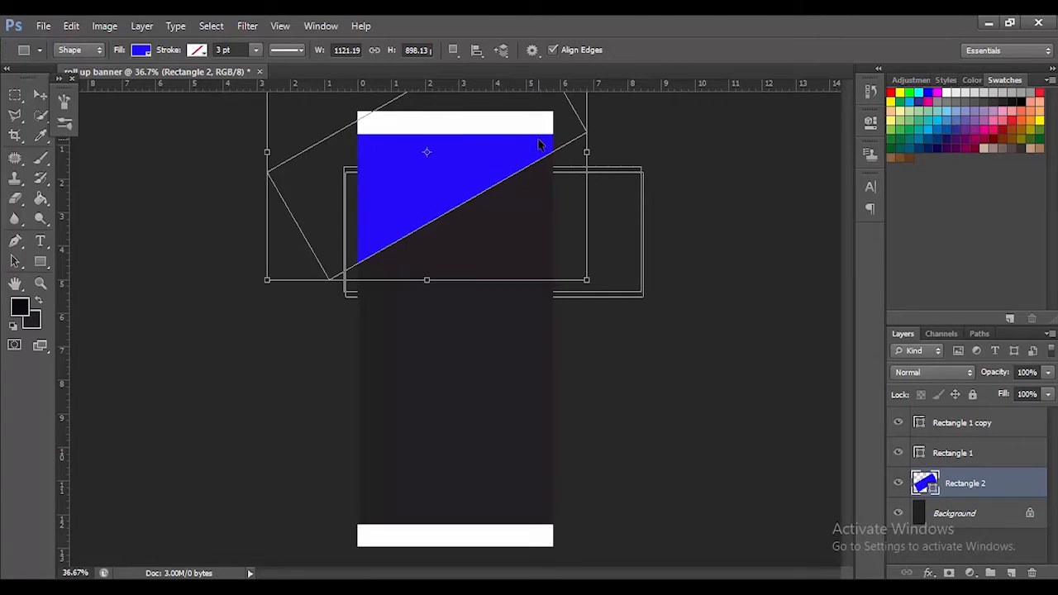
Scale the tilted blue rectangle to about 94%, shift it up, and rotate it about 8.7° clockwise for a shallower diagonal edge.
key("ctrl+t")
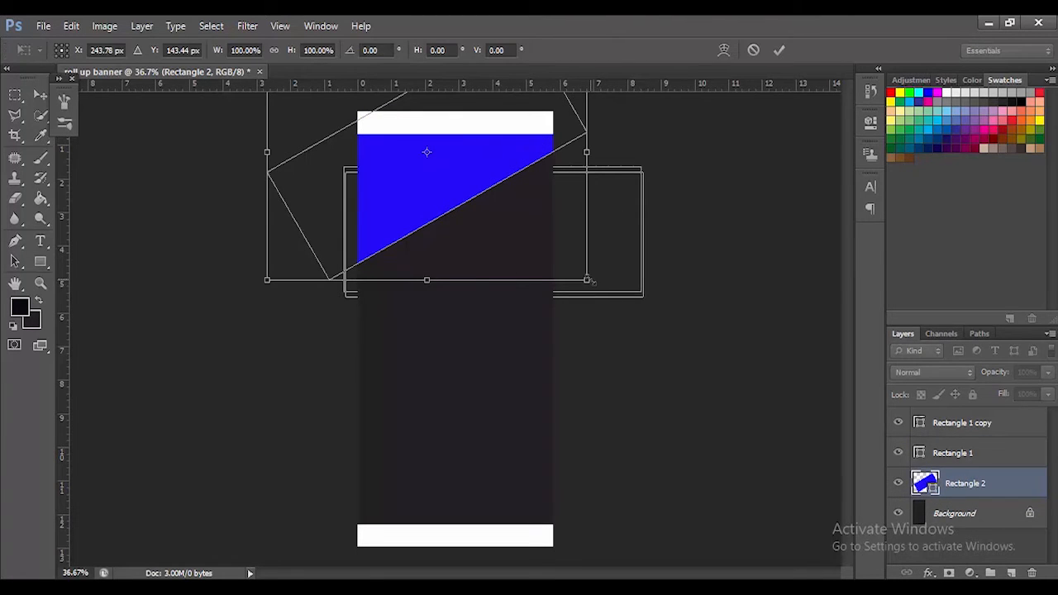
left_click_drag(589, 281, 561, 278)
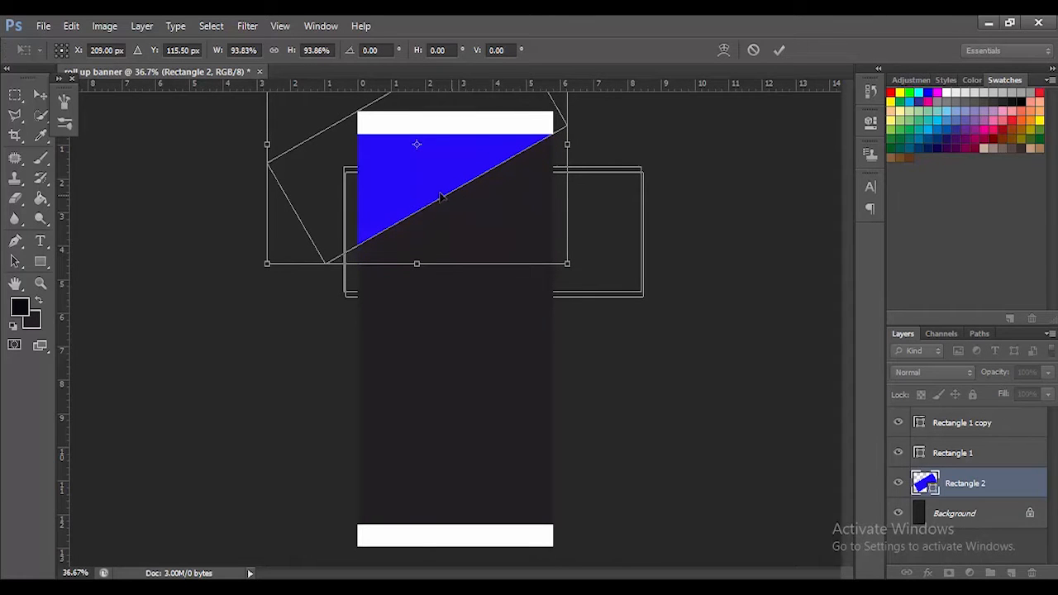
left_click_drag(339, 238, 341, 220)
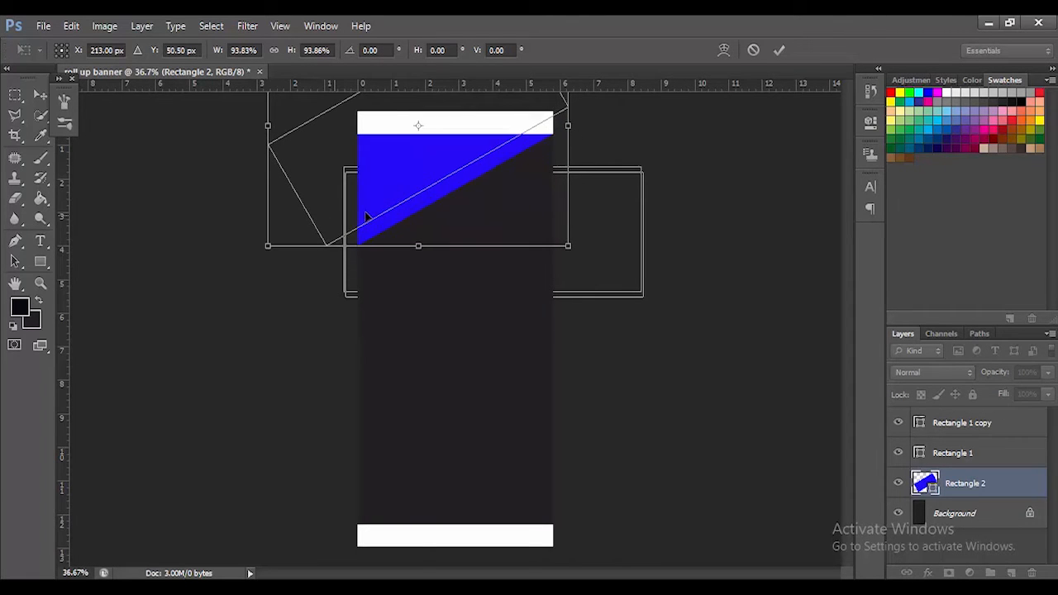
left_click_drag(579, 251, 568, 284)
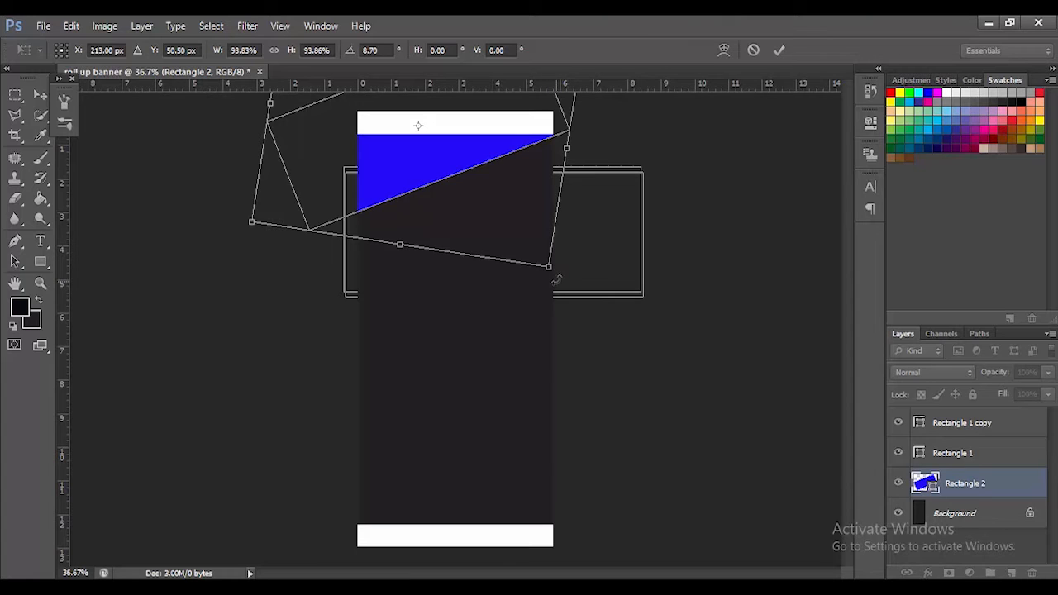
left_click(786, 49)
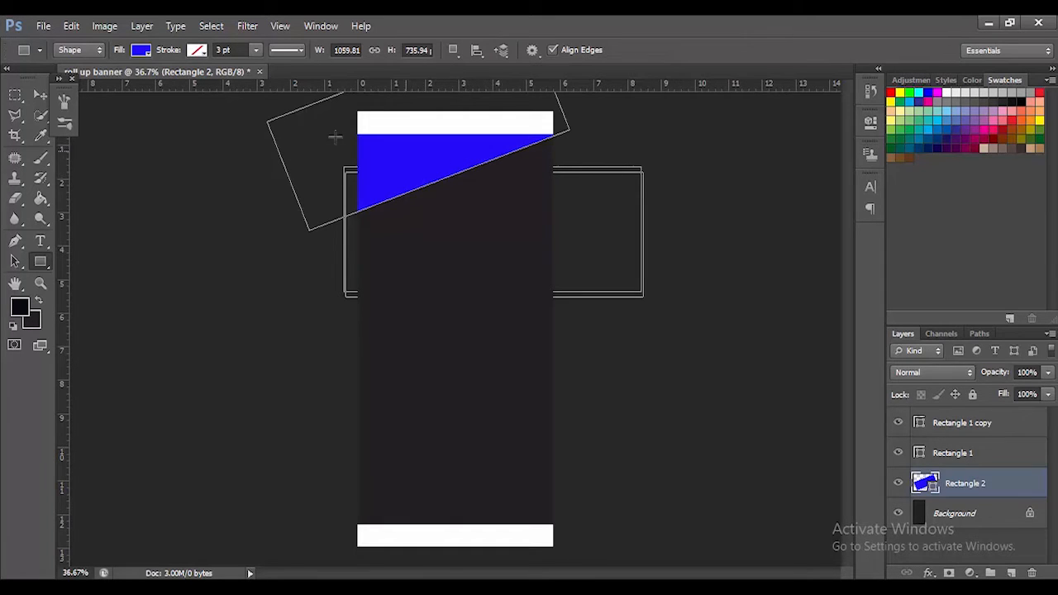
Duplicate the tilted blue rectangle, place the copy lower on the banner, and start a free transform on the copy.
left_click(39, 98)
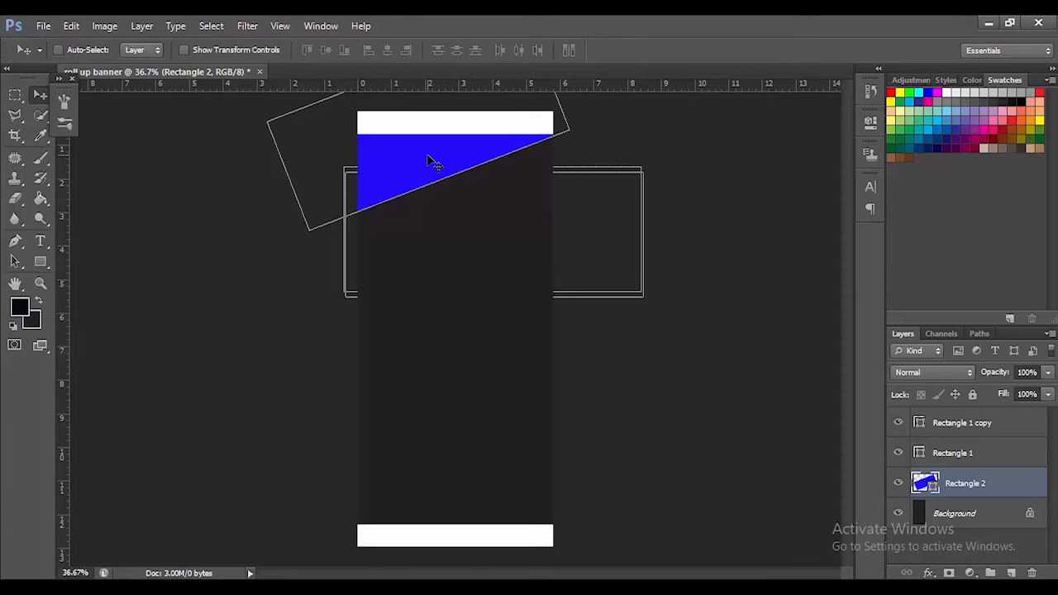
left_click_drag(429, 163, 485, 267)
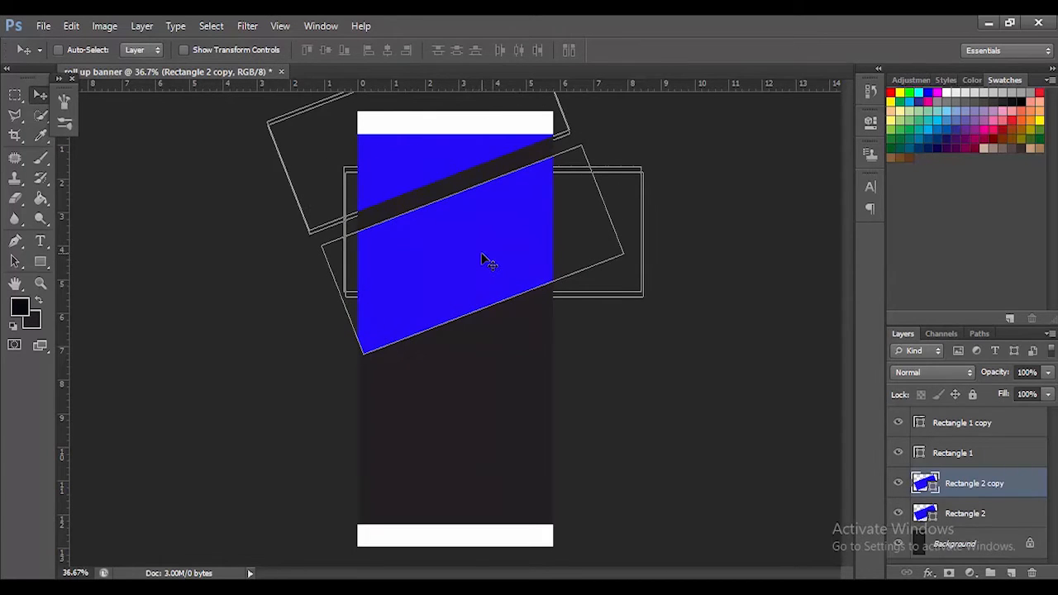
right_click(482, 264)
left_click(592, 337)
key("ctrl+t")
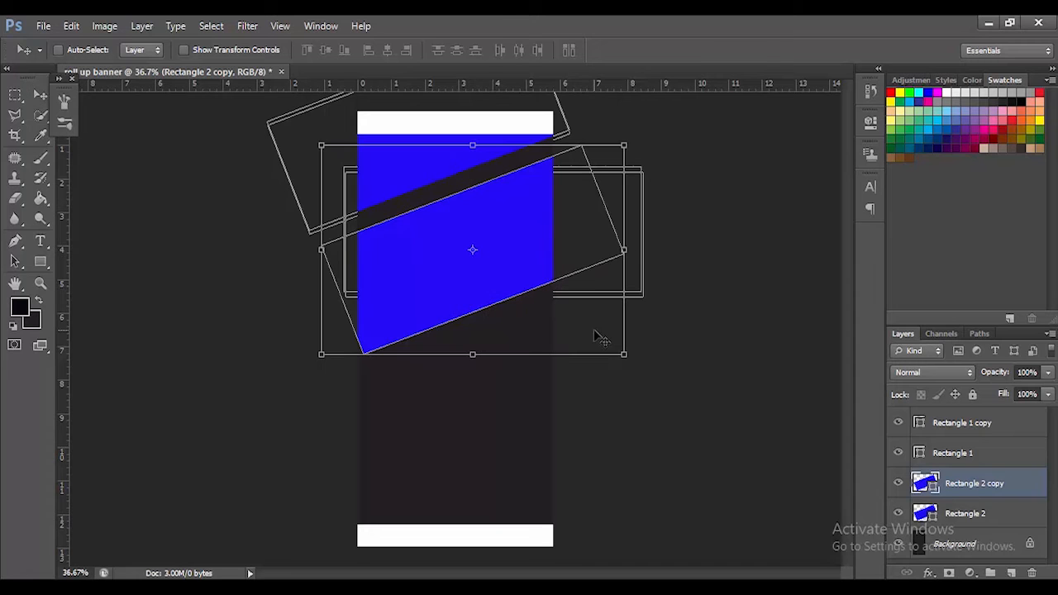
right_click(457, 236)
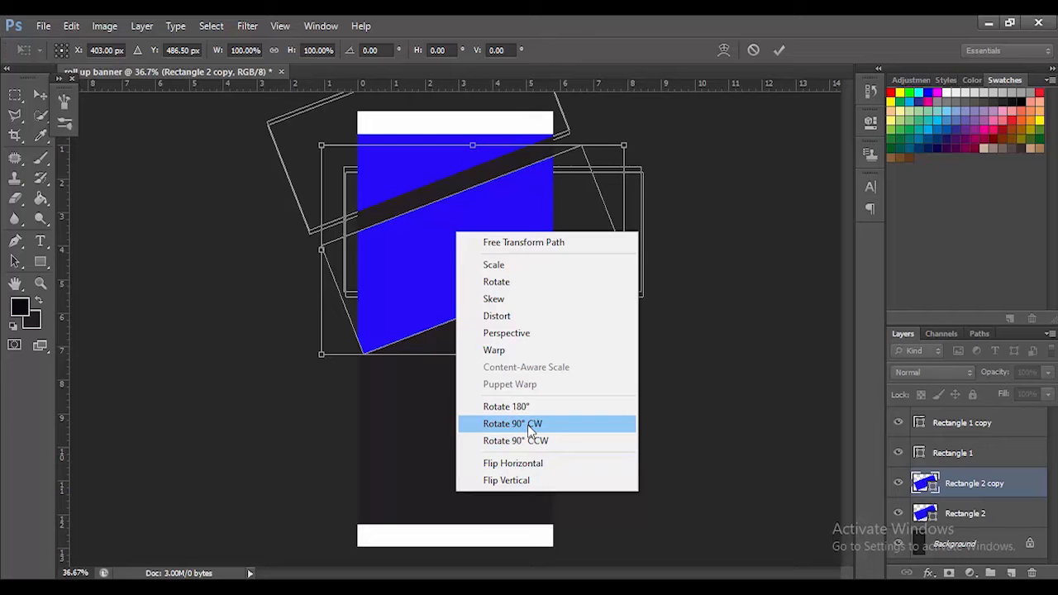
left_click(527, 423)
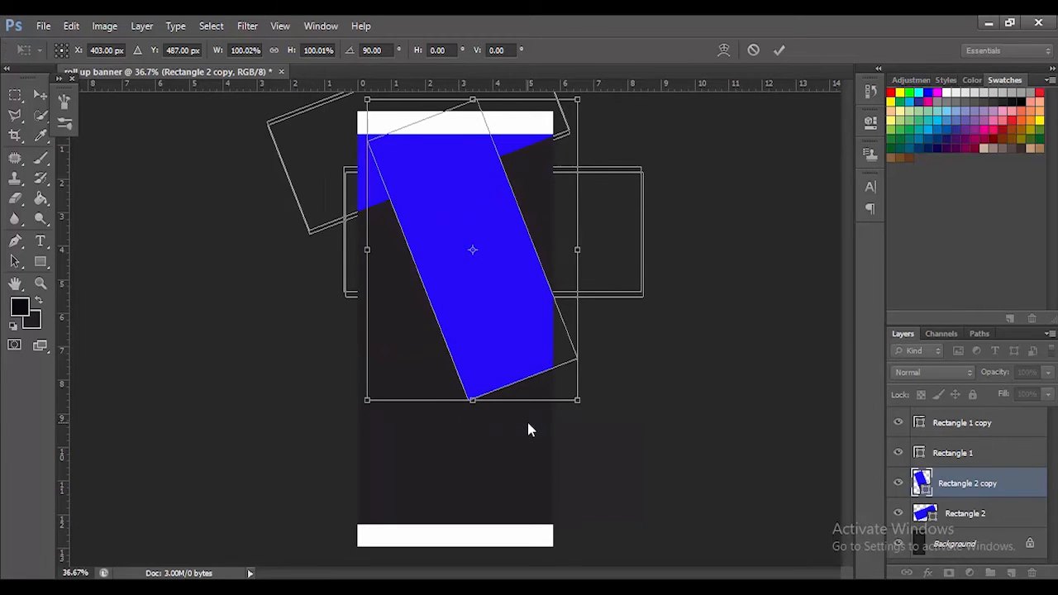
key("ctrl+z")
Flip the blue copy horizontally and move it up until it overlaps the top bar, centered at about X 392, Y 190 px.
right_click(499, 265)
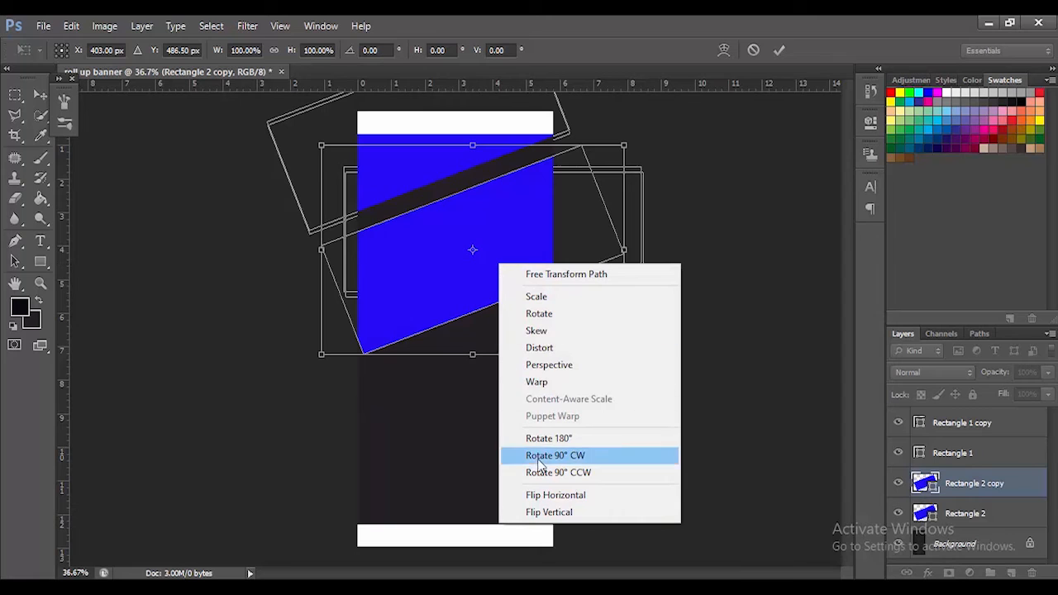
left_click(547, 495)
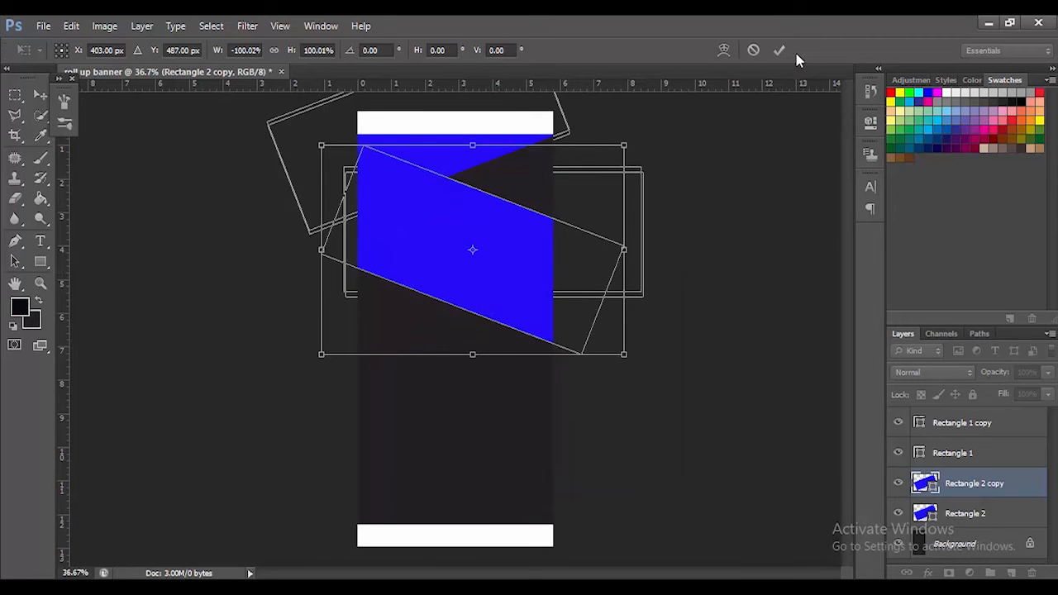
left_click_drag(512, 289, 509, 205)
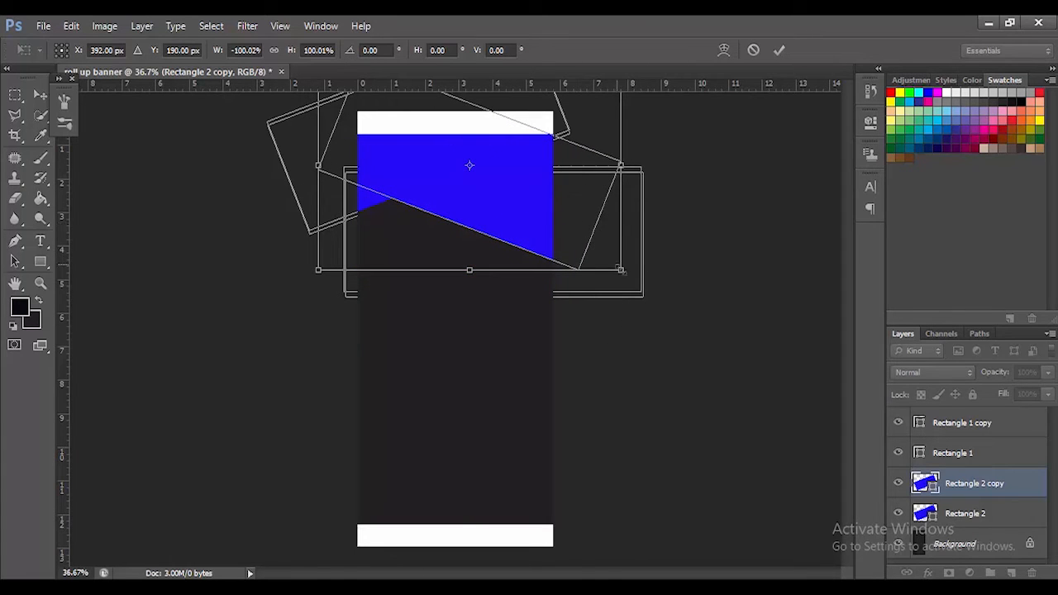
Scale the flipped copy to about 74%, rotate it about 6.5° counterclockwise, and center it at about X 421, Y 76 px.
left_click_drag(613, 267, 571, 245)
left_click_drag(515, 196, 517, 192)
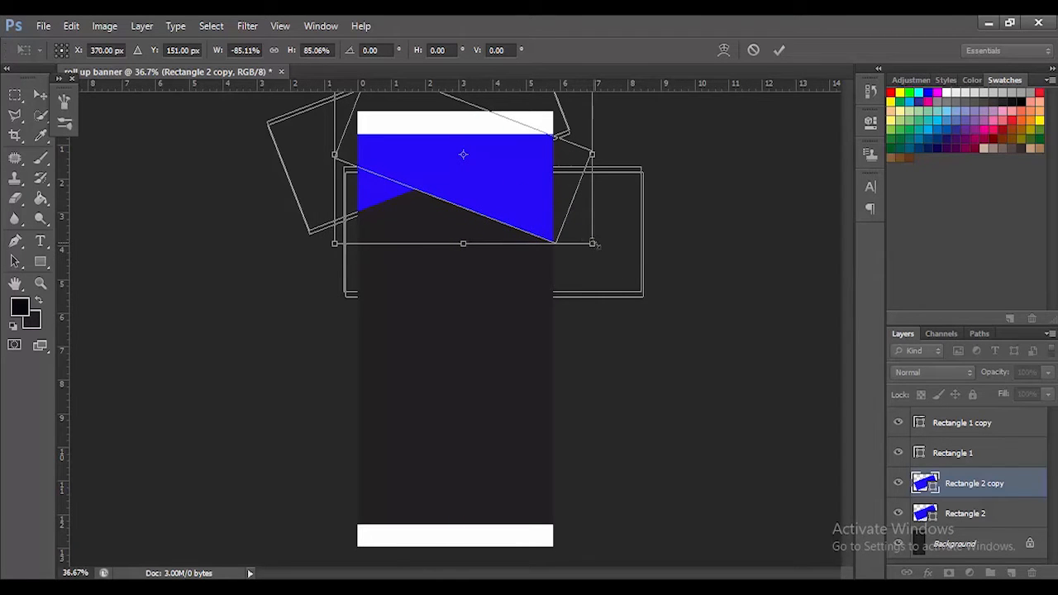
left_click_drag(591, 241, 559, 218)
left_click_drag(516, 181, 549, 190)
left_click_drag(607, 142, 607, 131)
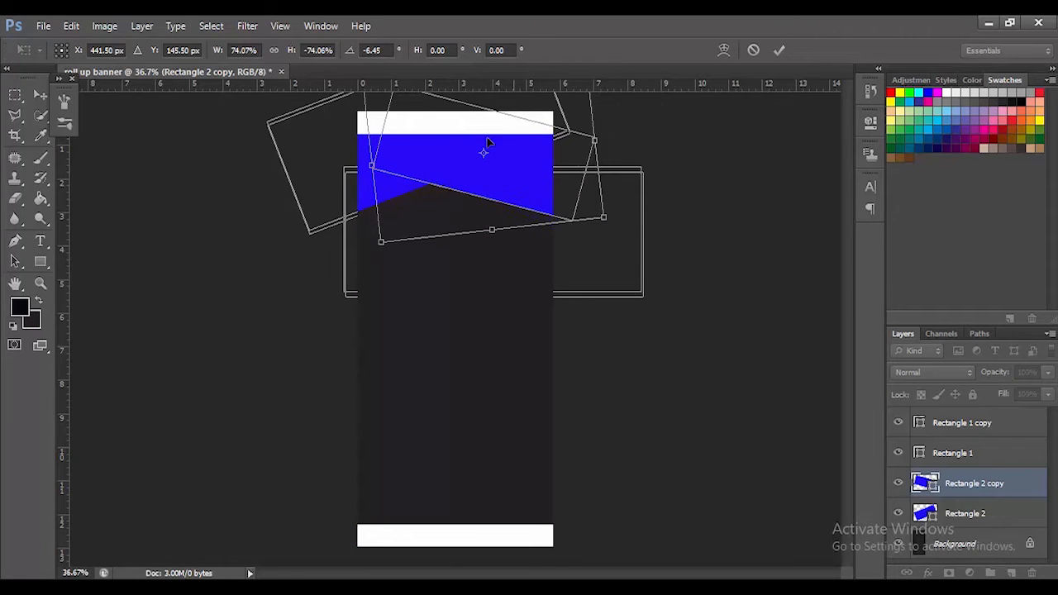
left_click_drag(471, 173, 464, 157)
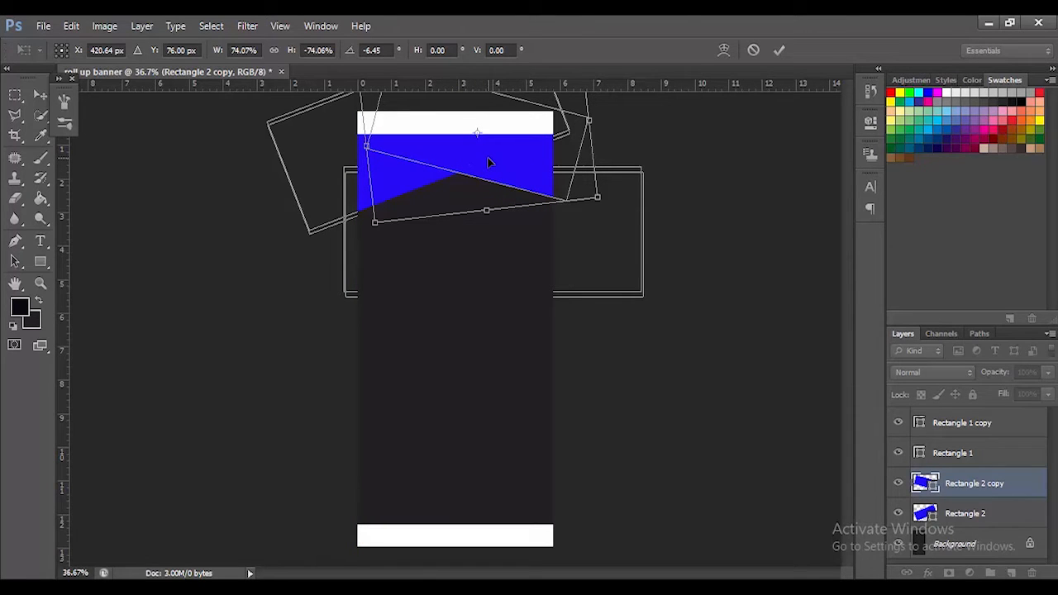
left_click(780, 50)
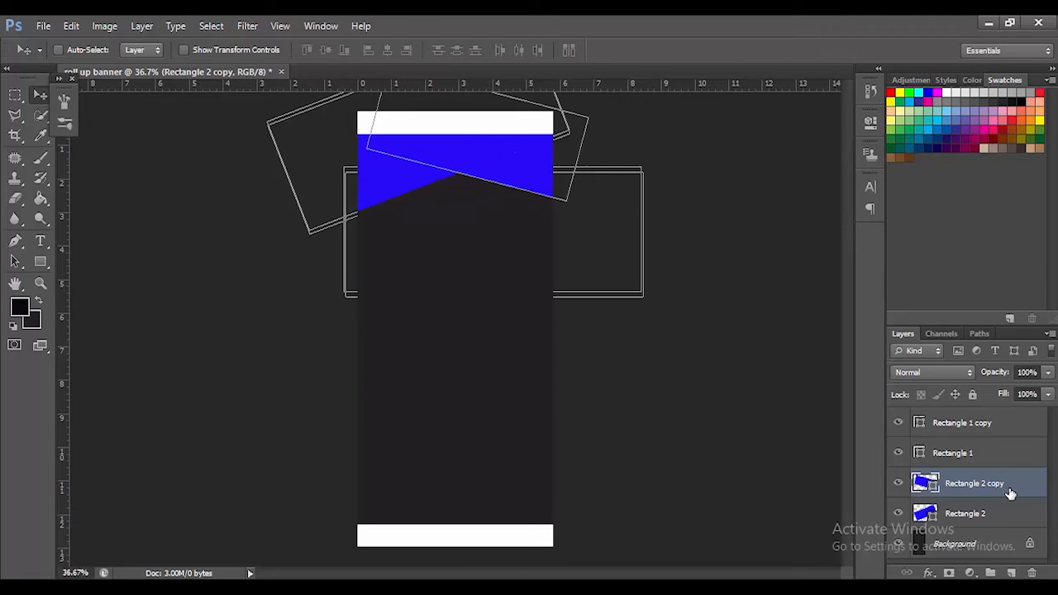
Move the flipped copy's layer beneath the original blue rectangle and change its fill to darker blue, #1c08af.
left_click_drag(971, 496, 974, 530)
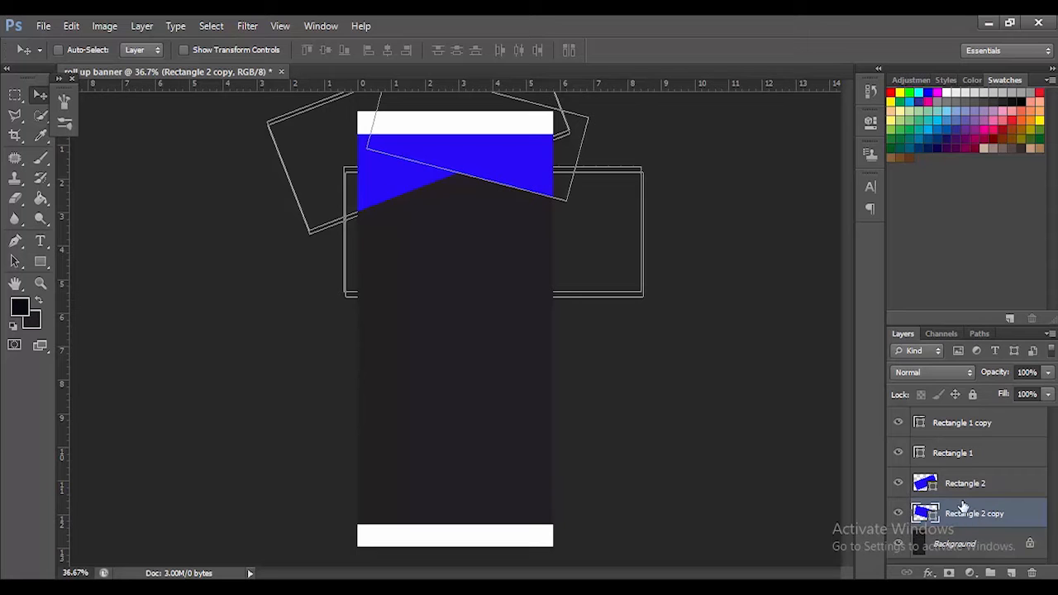
left_click(41, 261)
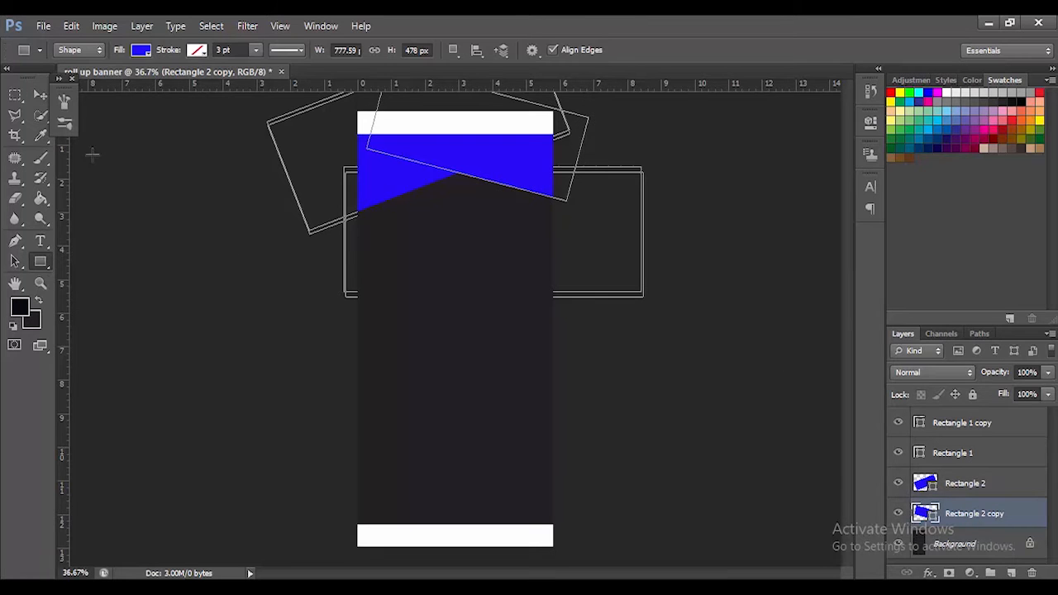
left_click(141, 51)
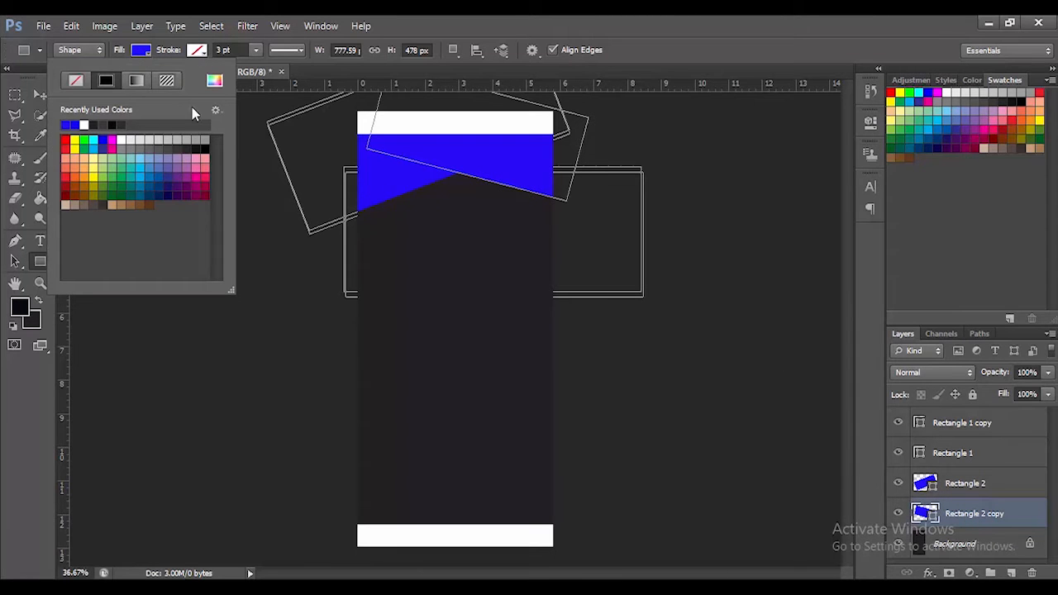
left_click(215, 81)
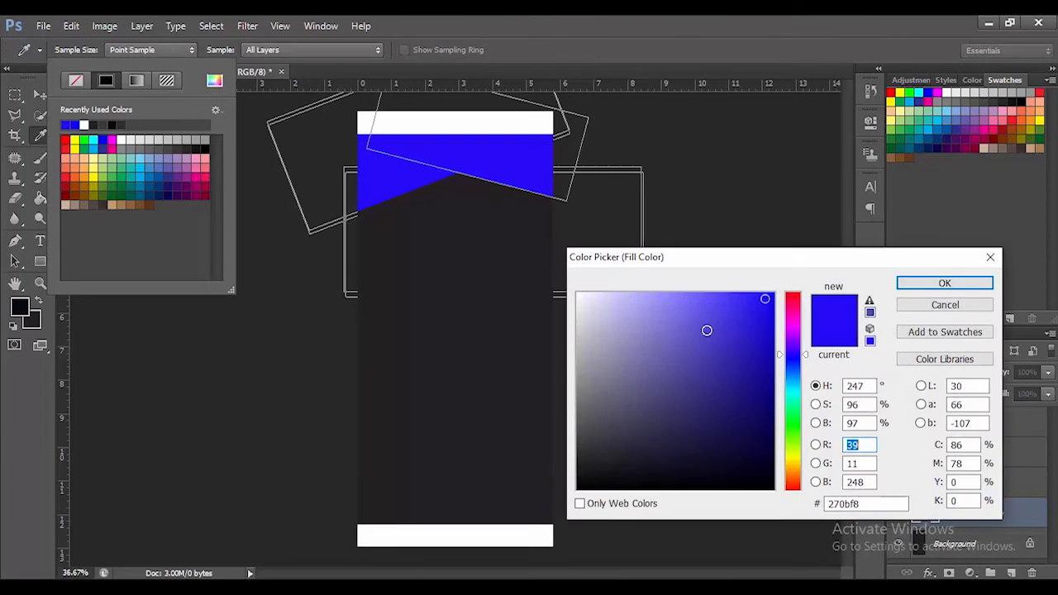
left_click(765, 354)
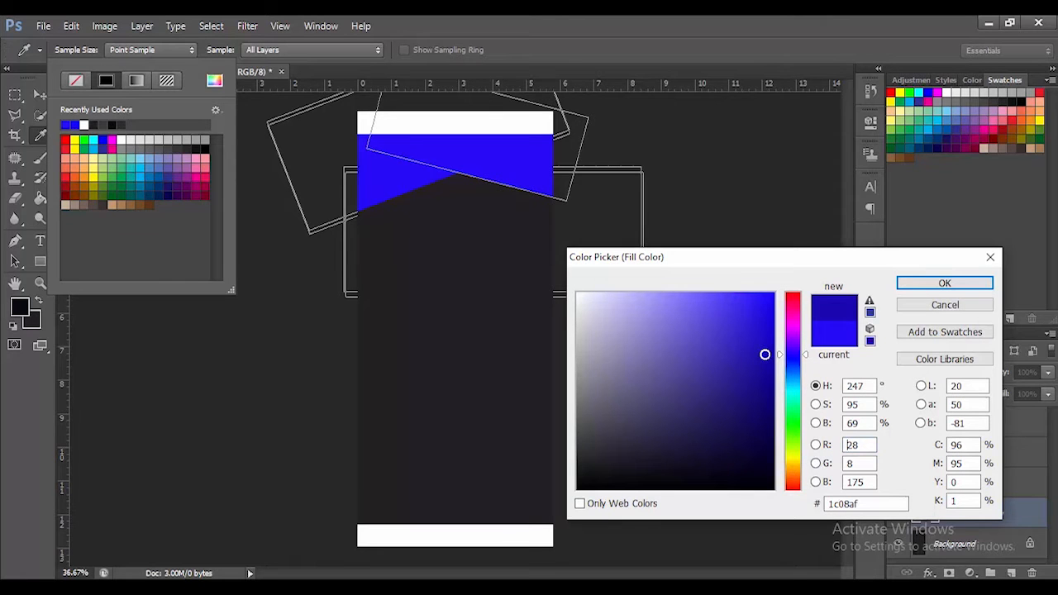
left_click(945, 282)
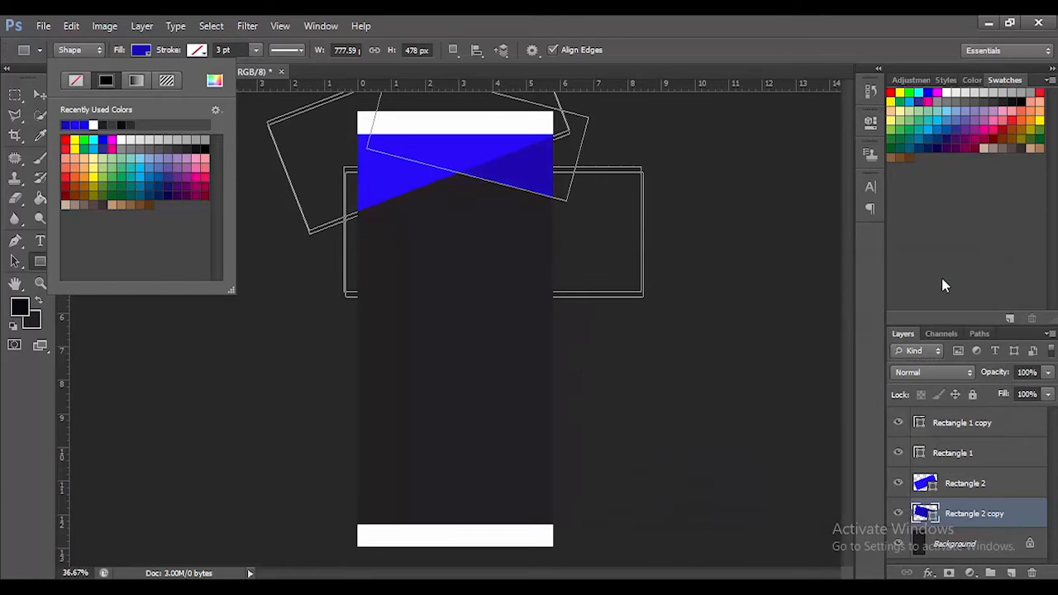
left_click(672, 66)
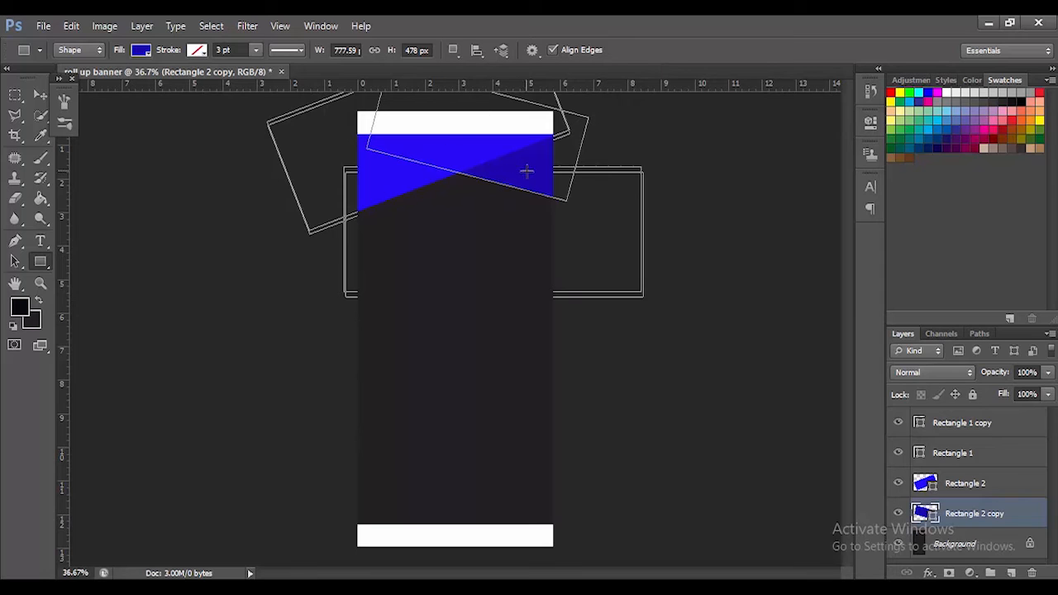
Move the darker blue shape down so its center sits at about X 437, Y 179 px.
key("ctrl+t")
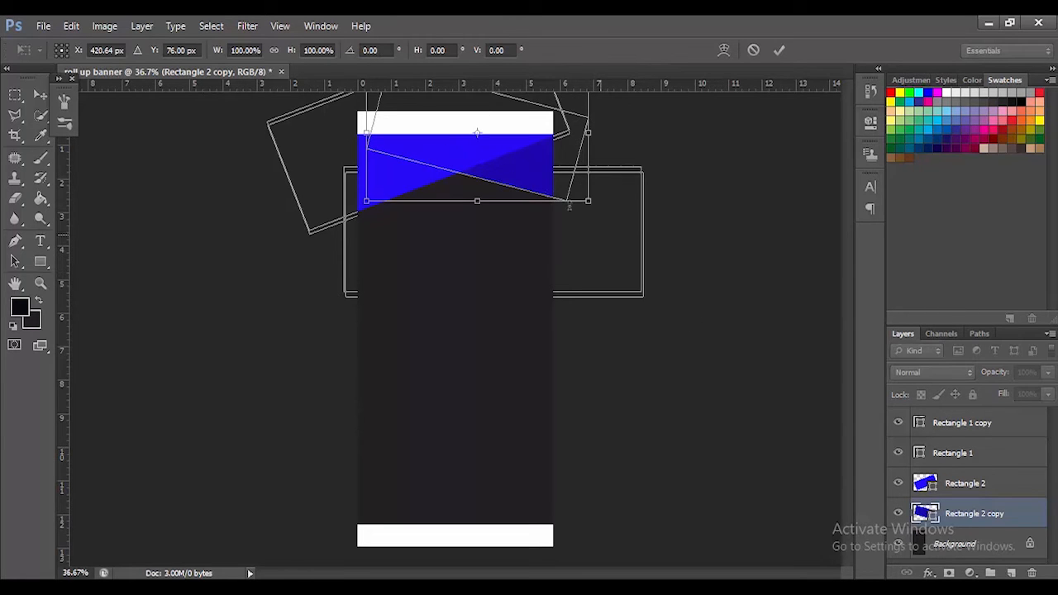
left_click_drag(544, 180, 541, 195)
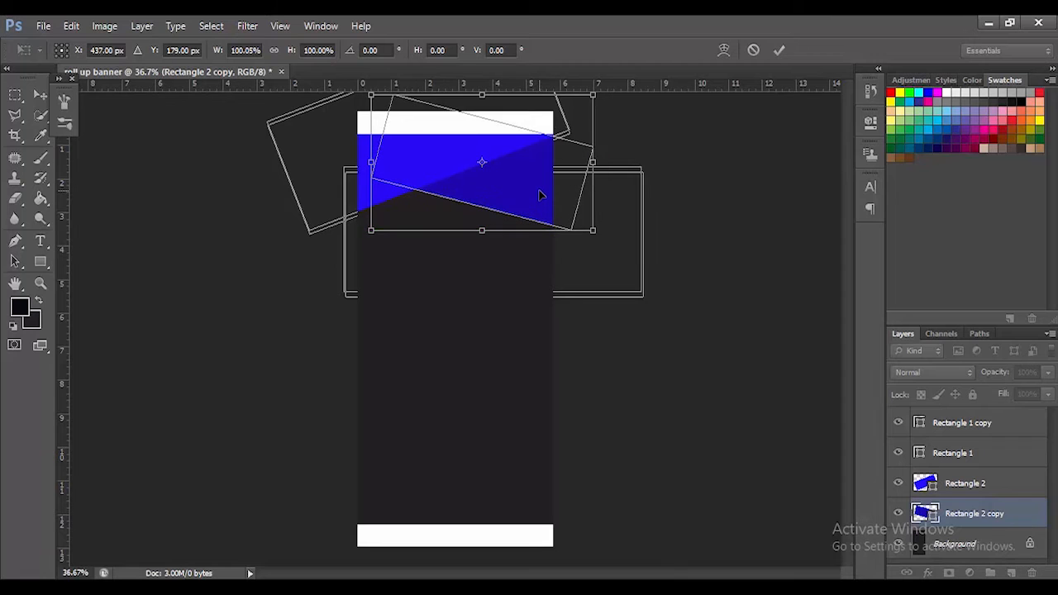
left_click(779, 52)
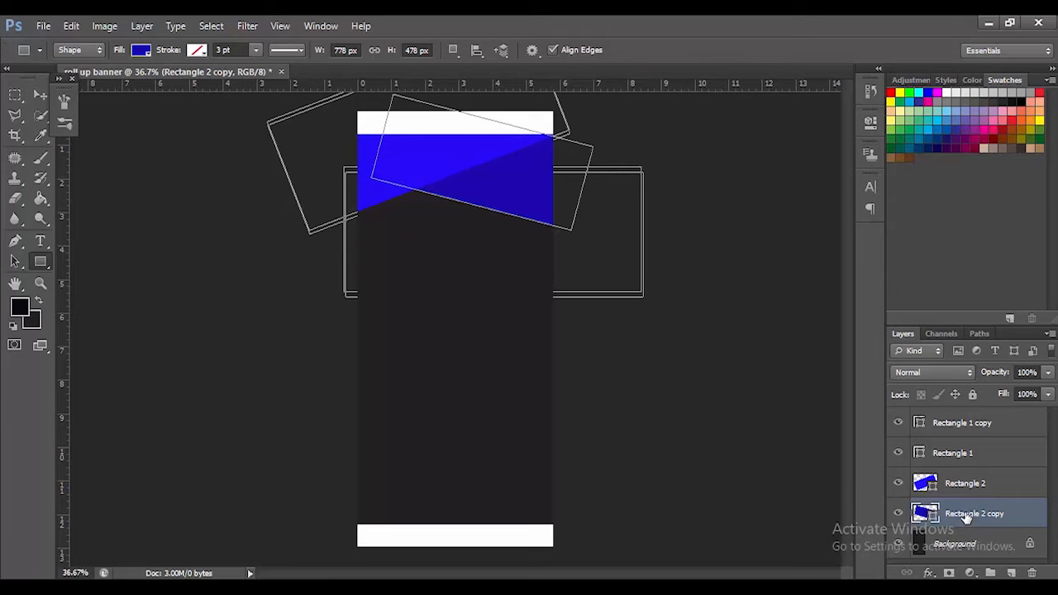
Duplicate the bright blue Rectangle 2 layer and fill the copy with the banner background's dark color, #242121.
left_click(966, 484)
left_click_drag(980, 487, 1011, 573)
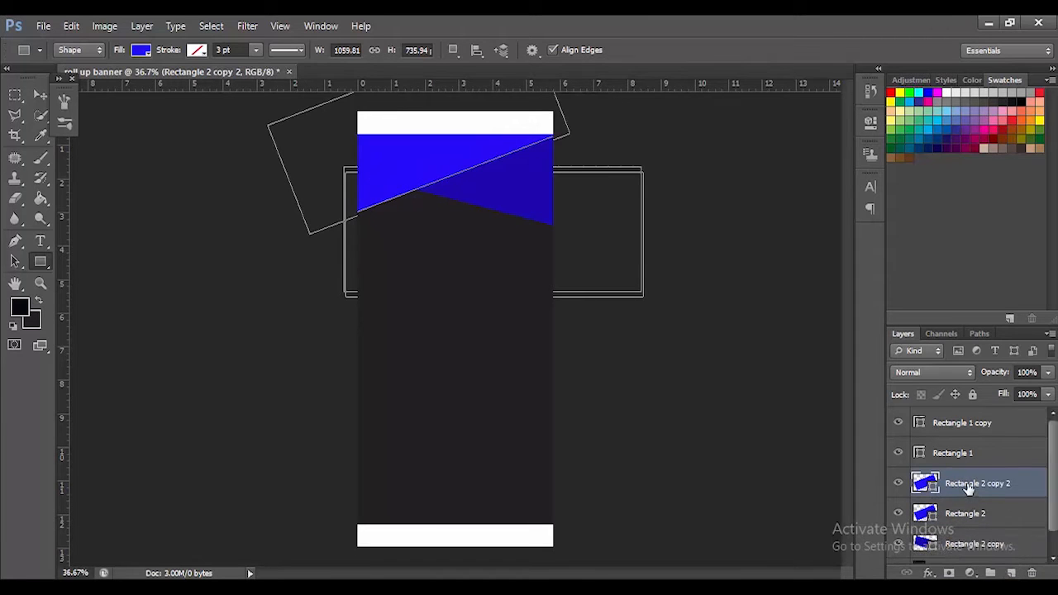
left_click(137, 50)
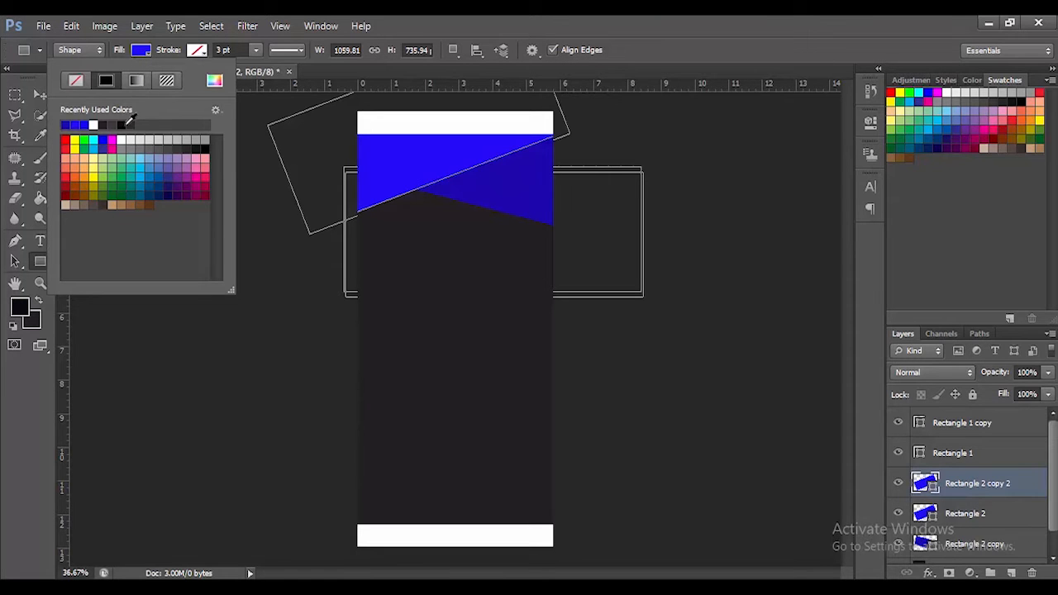
left_click(214, 80)
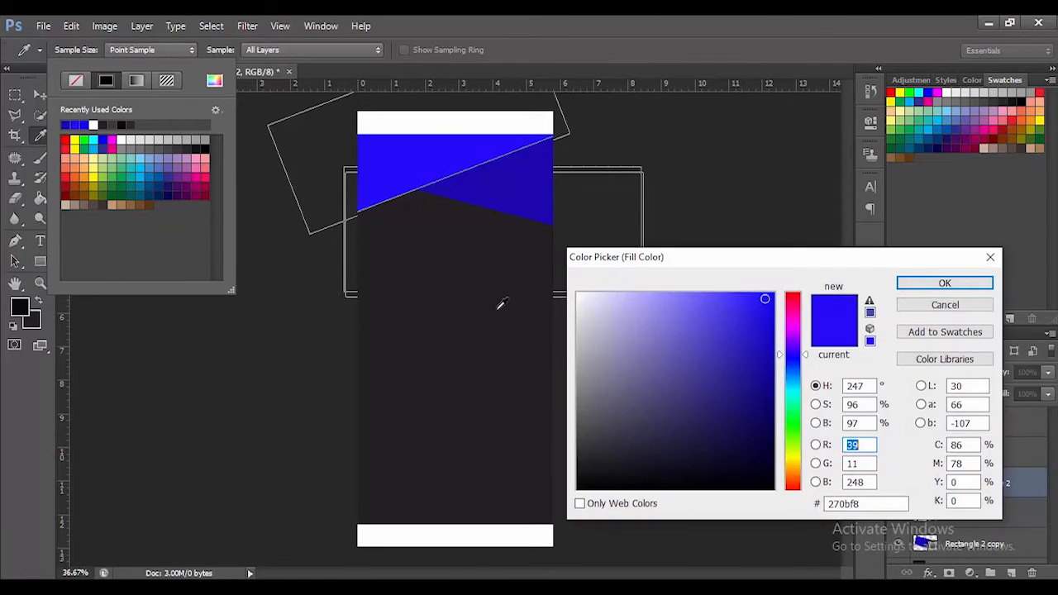
left_click(497, 308)
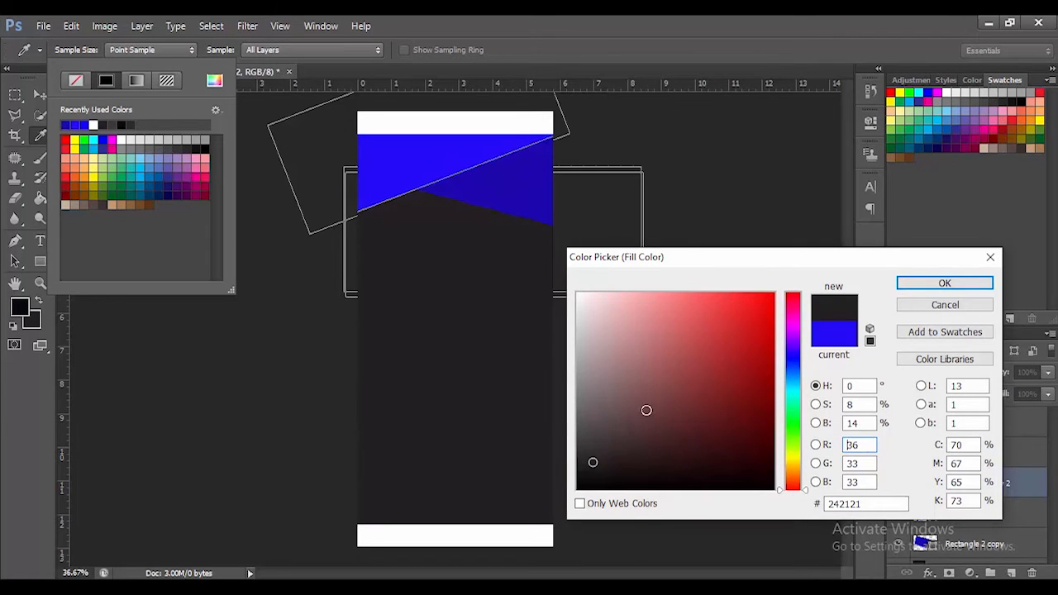
left_click(906, 286)
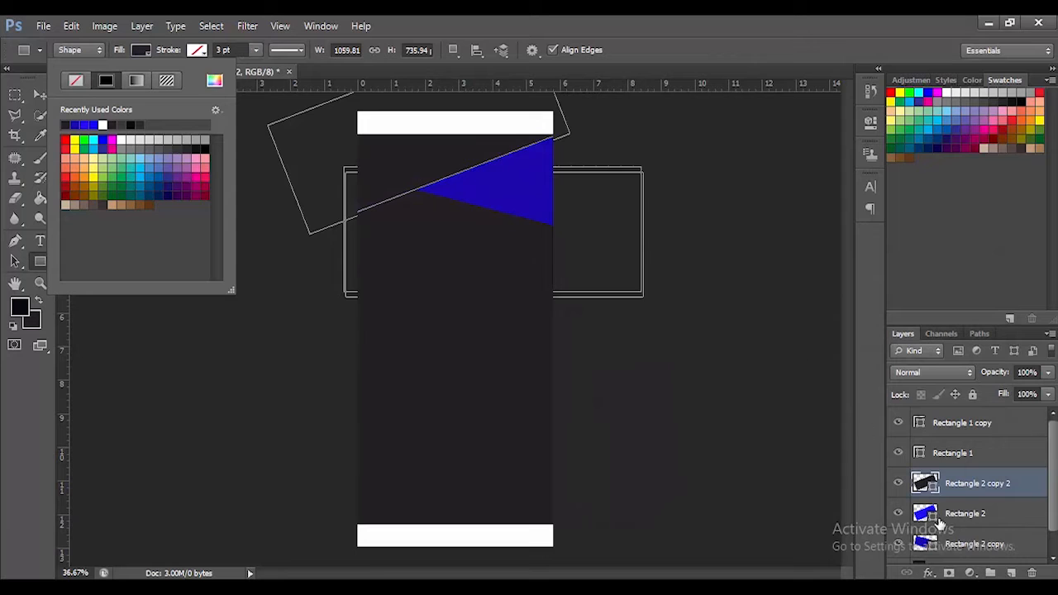
Move the original bright blue rectangle down to about X 243, Y 115.5 px and rotate it about 8.8° counterclockwise.
left_click(950, 514)
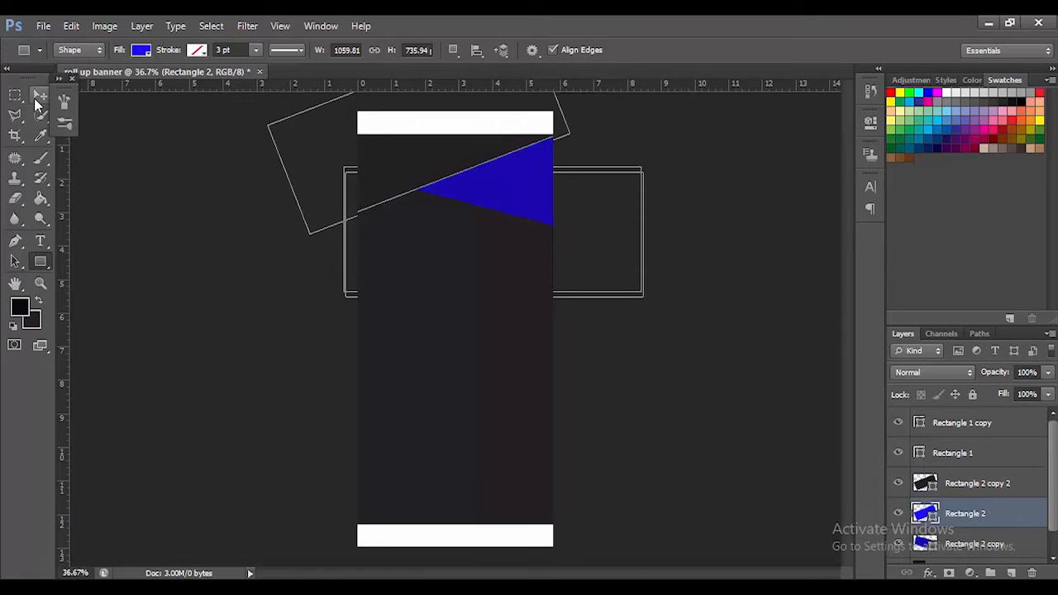
left_click(38, 96)
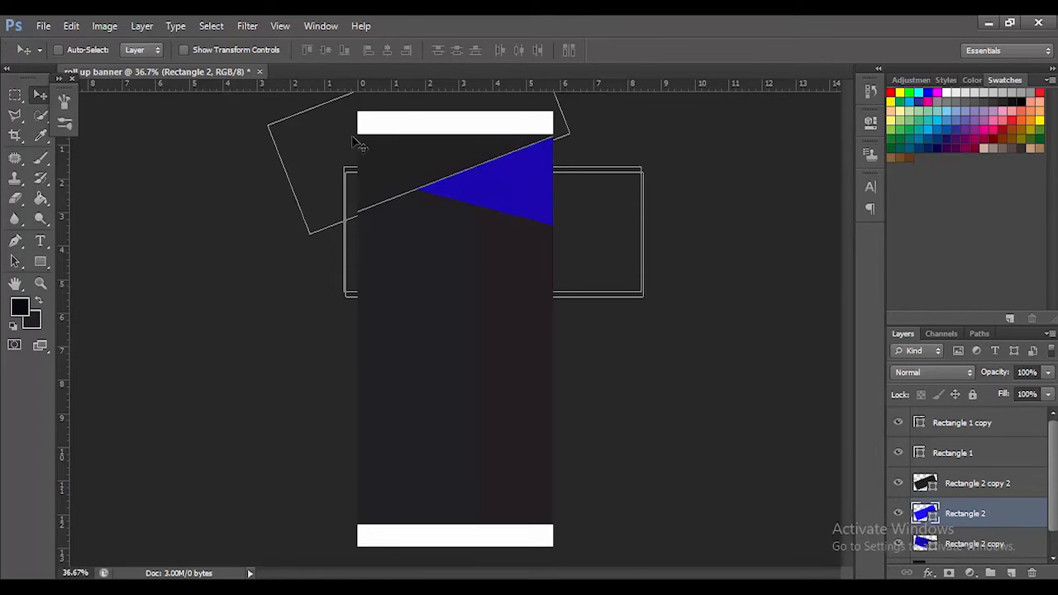
left_click_drag(416, 174, 420, 186)
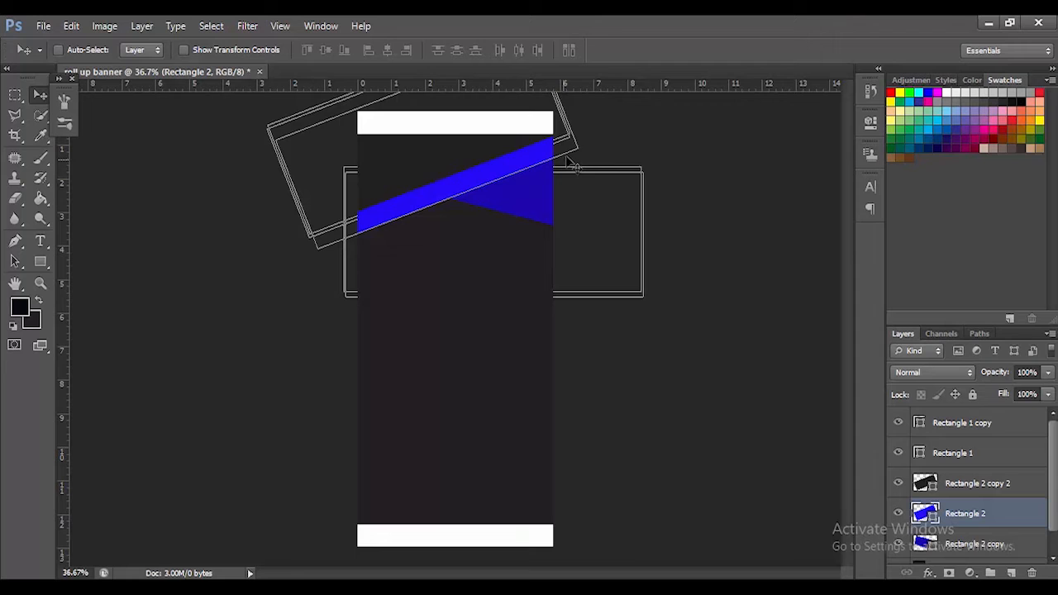
key("ctrl+t")
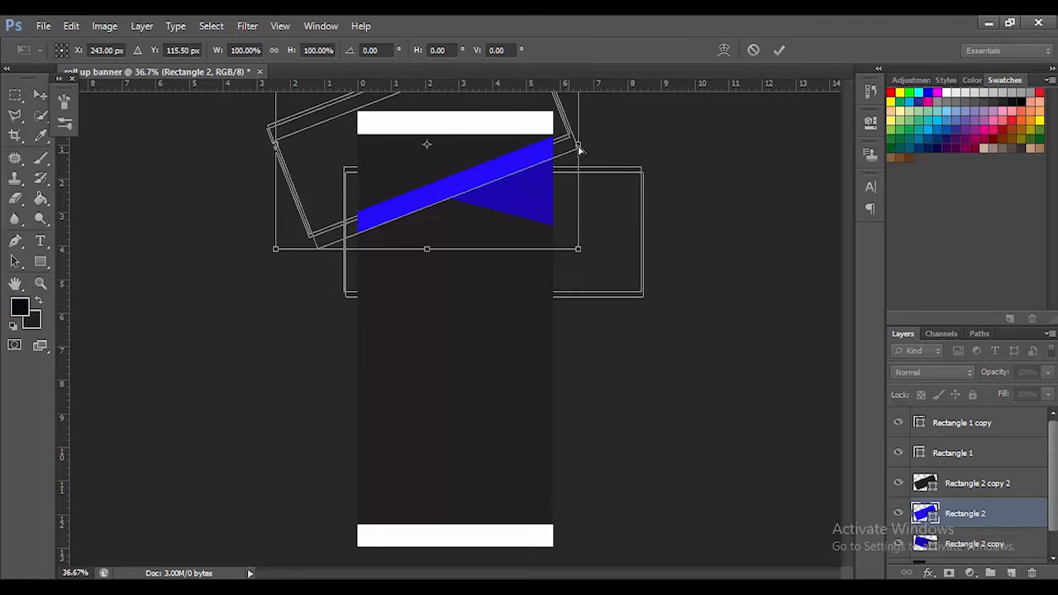
left_click_drag(593, 257, 592, 224)
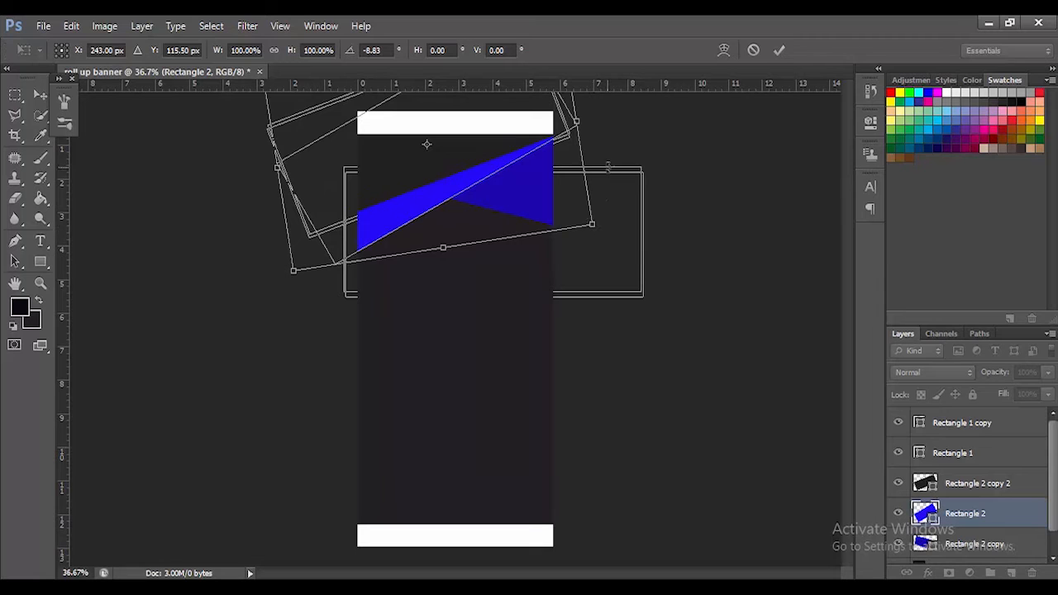
left_click(780, 50)
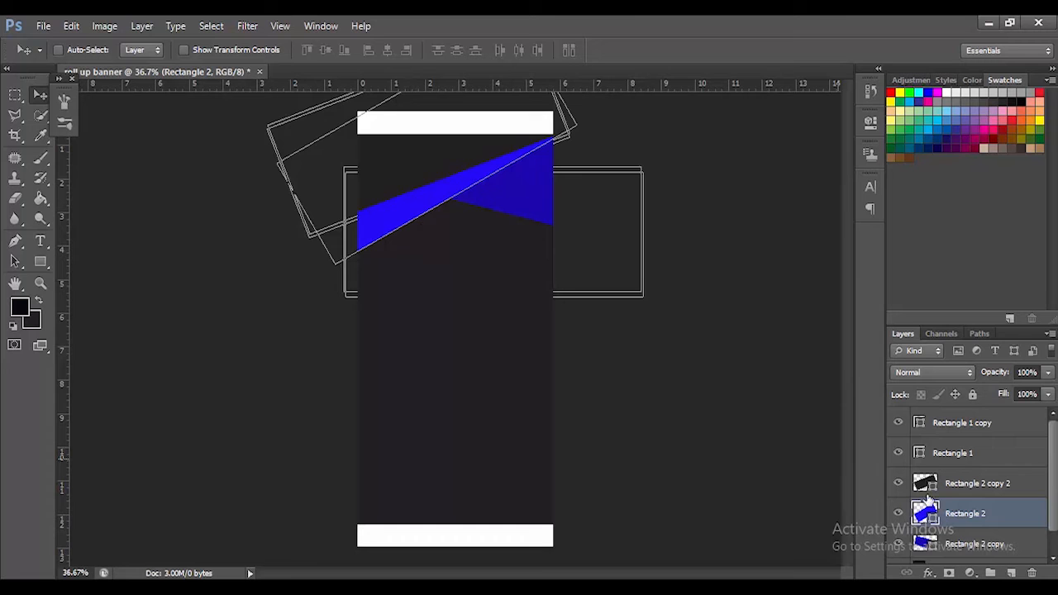
Add a drop shadow to the bright blue Rectangle 2 layer with a small distance and a size of 109 px.
left_click(981, 484)
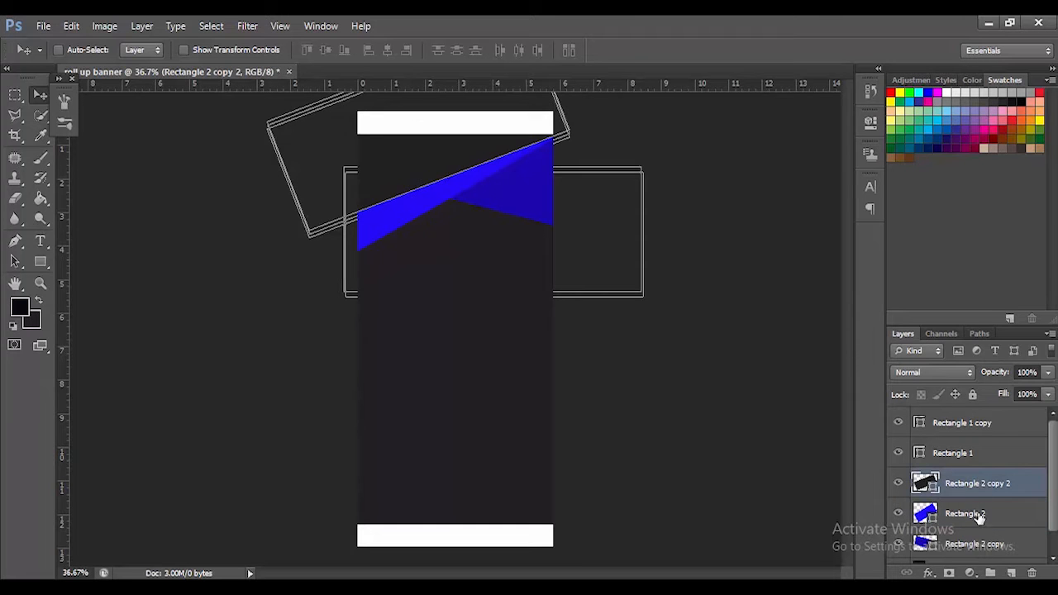
left_click(979, 513)
right_click(979, 514)
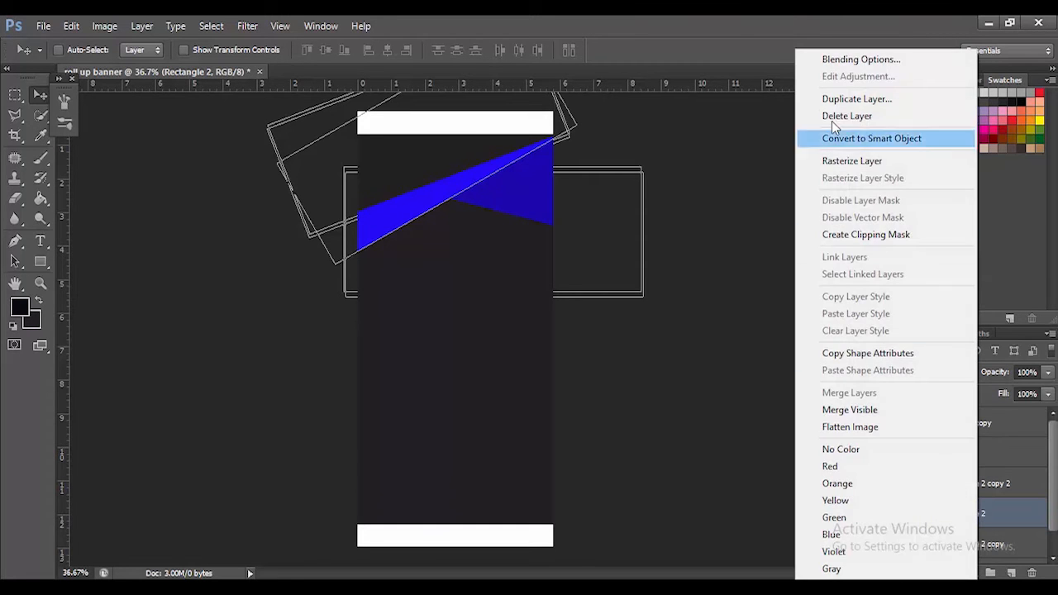
left_click(855, 60)
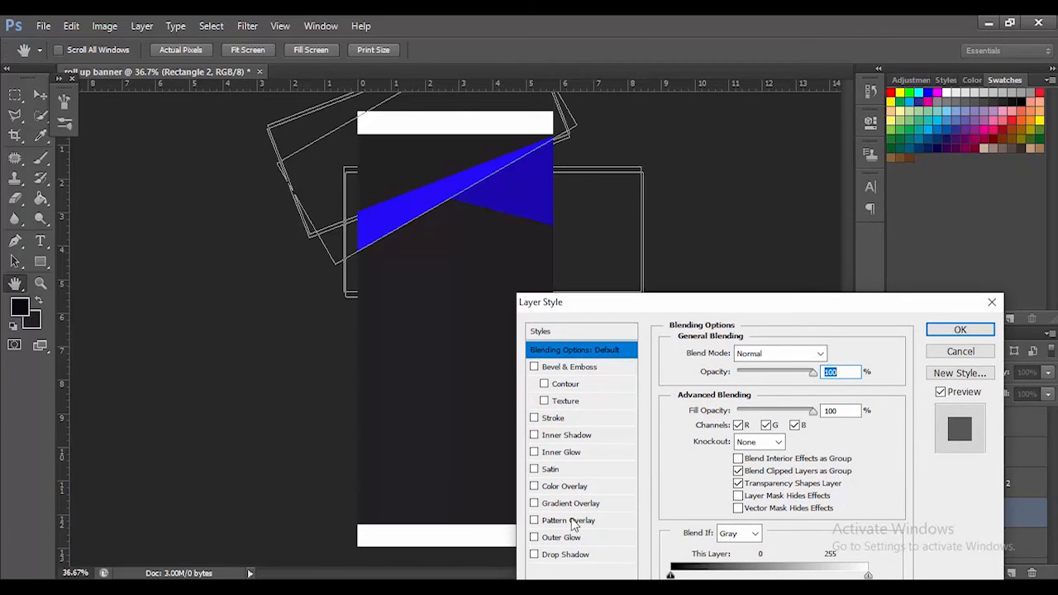
left_click(570, 555)
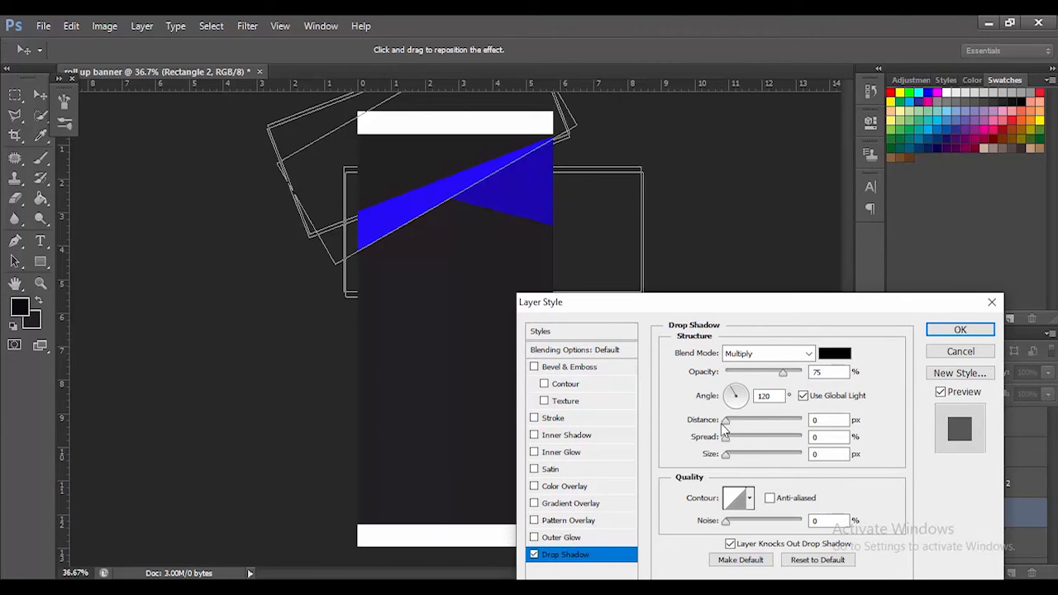
left_click_drag(724, 422, 747, 420)
left_click(724, 454)
left_click_drag(742, 459, 762, 462)
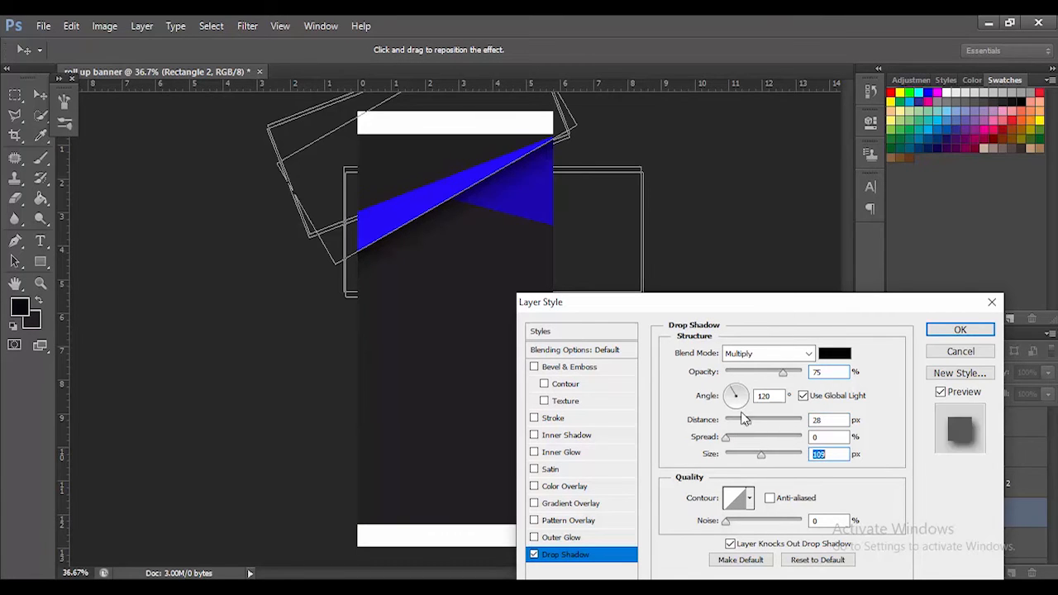
mouse_move(745, 420)
left_mouse_down()
mouse_move(715, 424)
mouse_move(731, 426)
left_mouse_up()
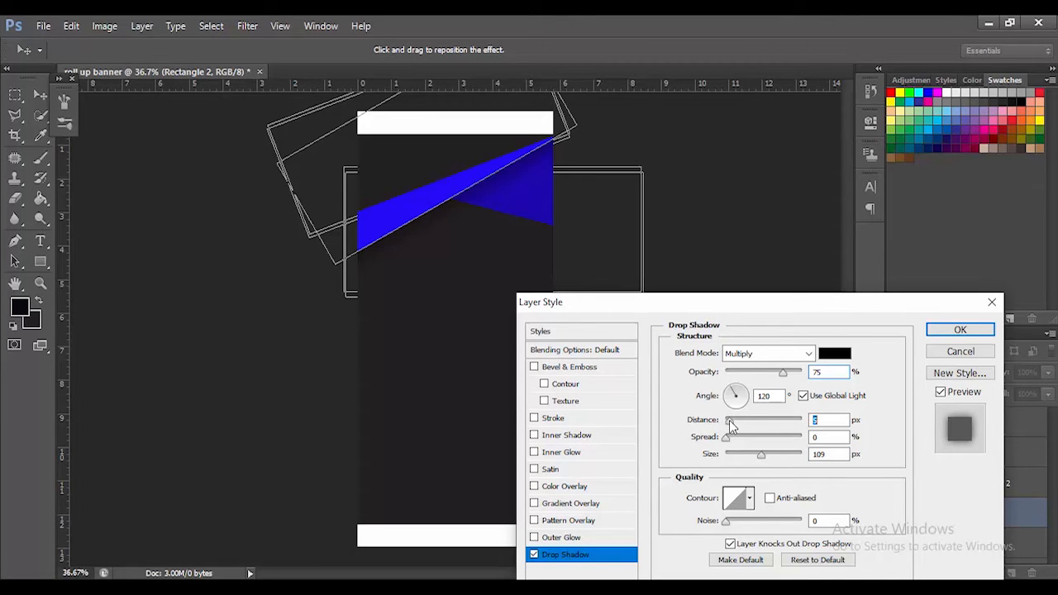
left_click(960, 330)
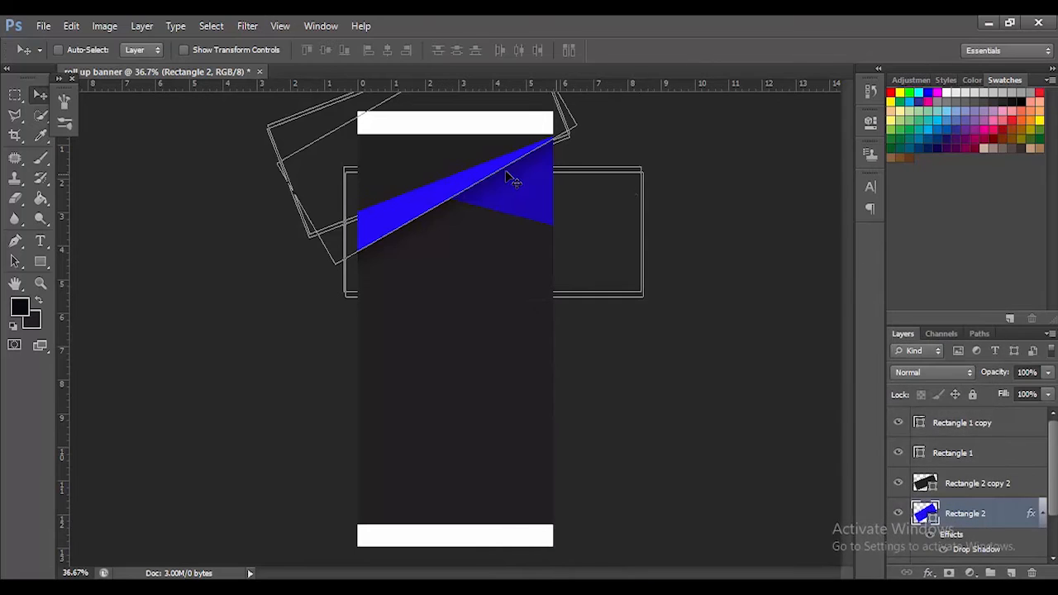
Enable a drop shadow on the dark Rectangle 2 copy 2 layer and change the shadow color to dark gray.
left_click(961, 486)
right_click(962, 486)
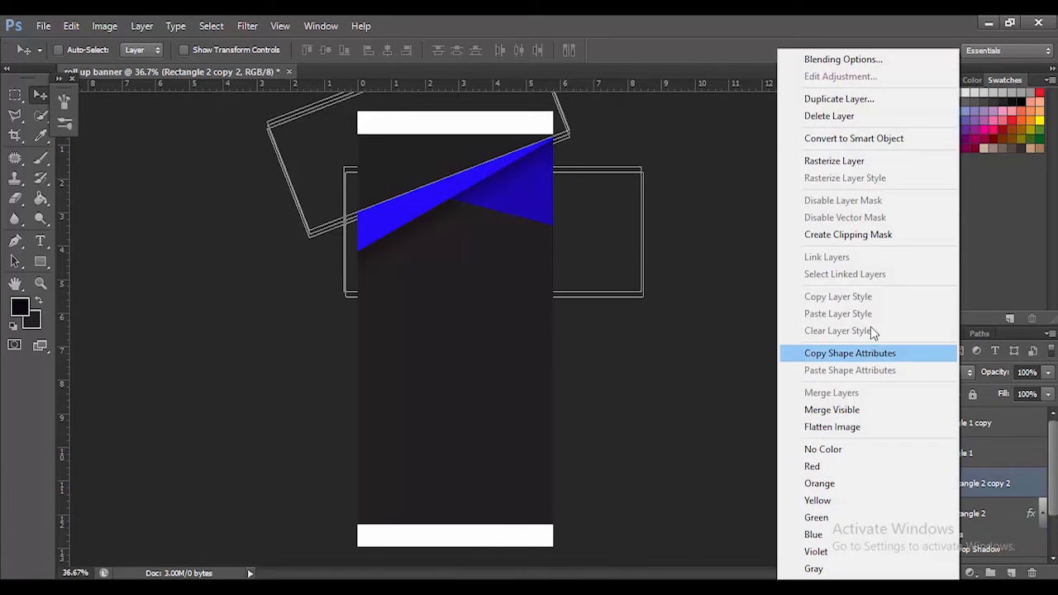
left_click(873, 59)
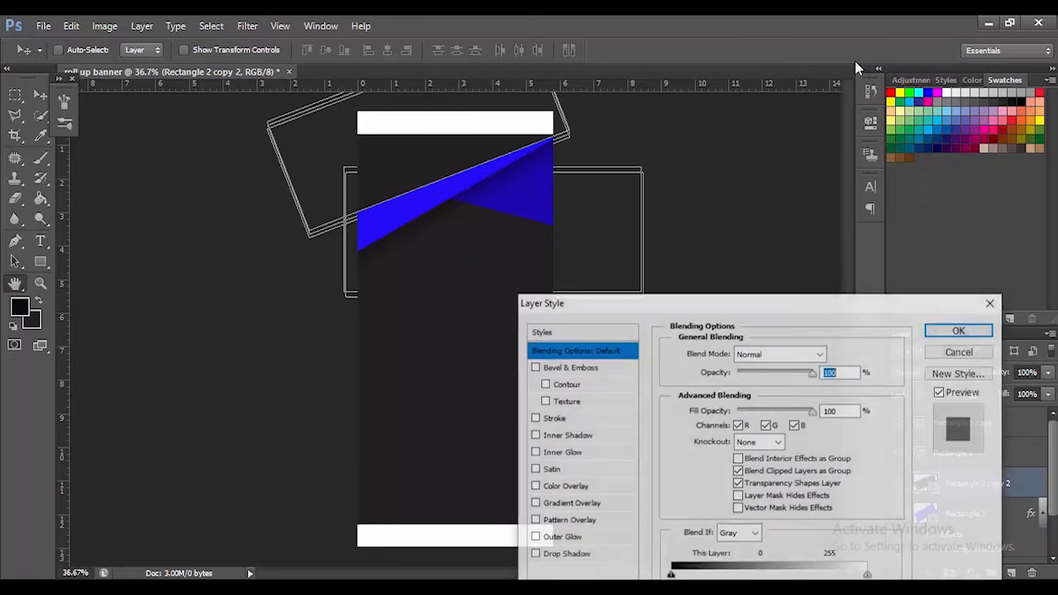
left_click(581, 555)
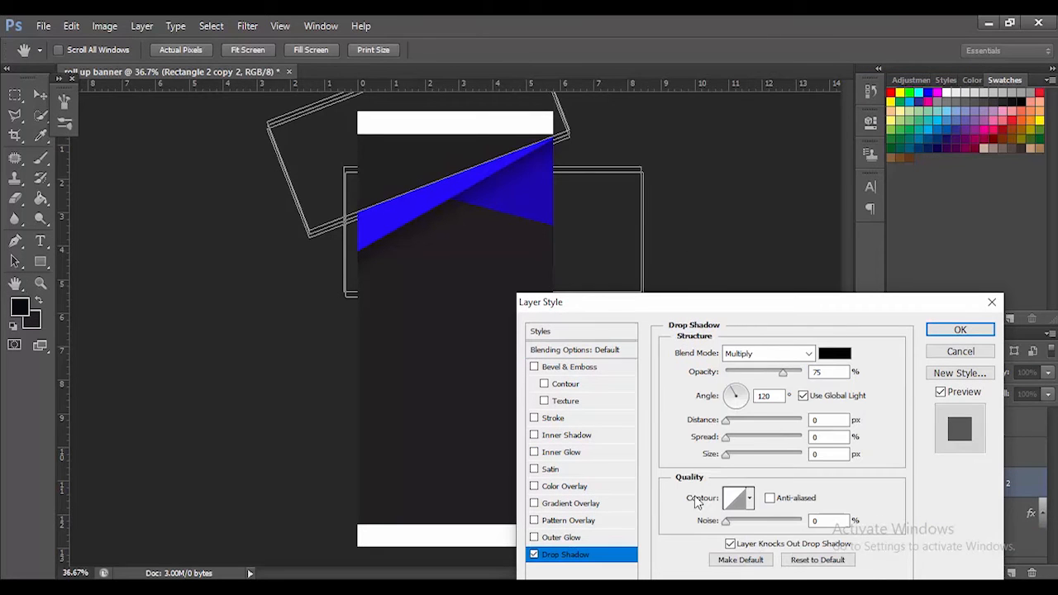
left_click(834, 355)
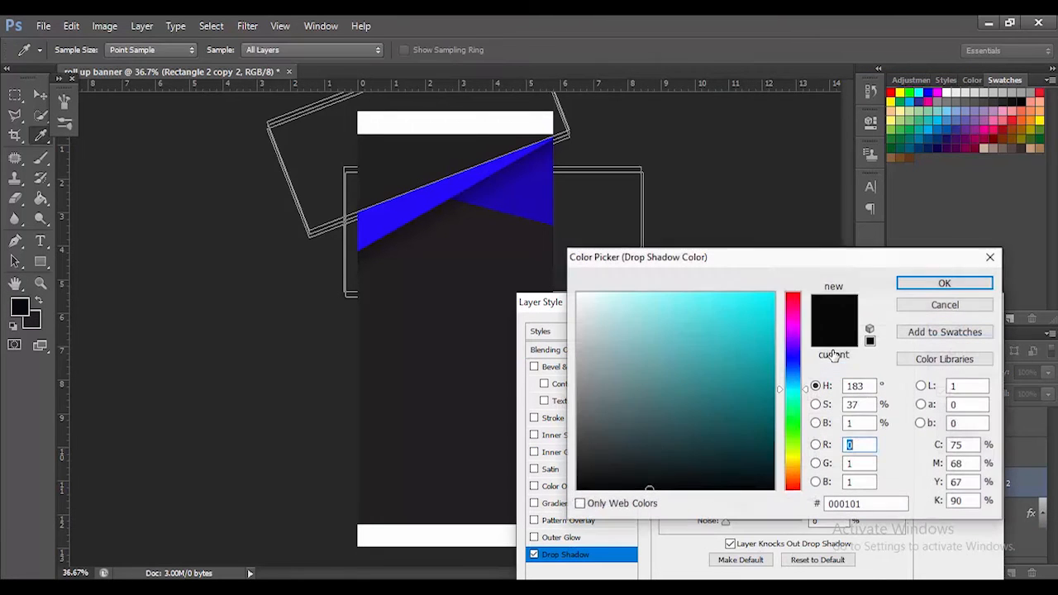
left_click(585, 459)
left_click(926, 286)
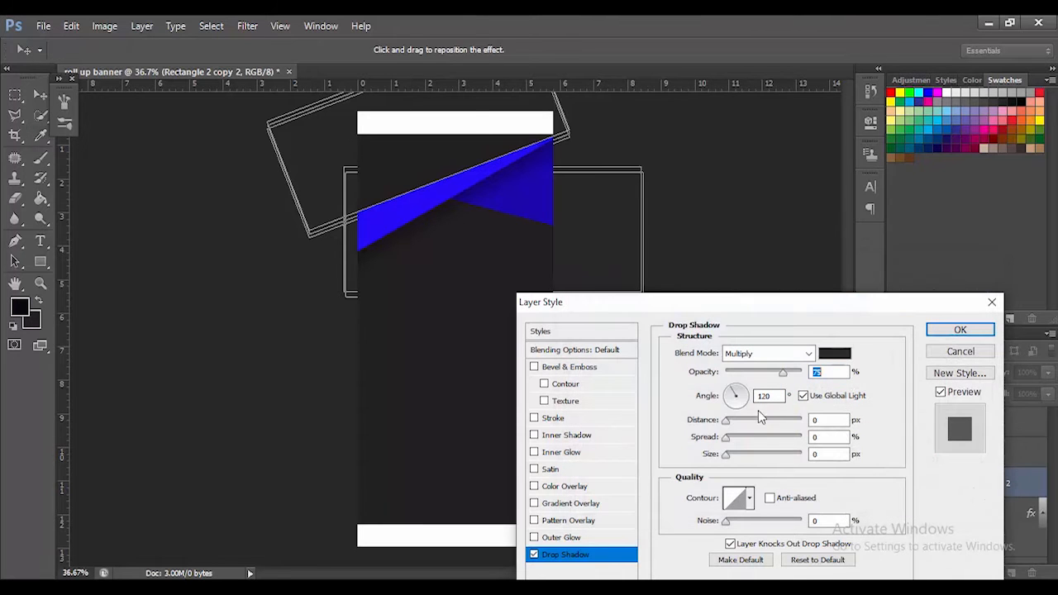
Set the dark shape's drop shadow to 15 px distance, 1% spread and 40 px size, and apply it.
left_click_drag(735, 454, 801, 456)
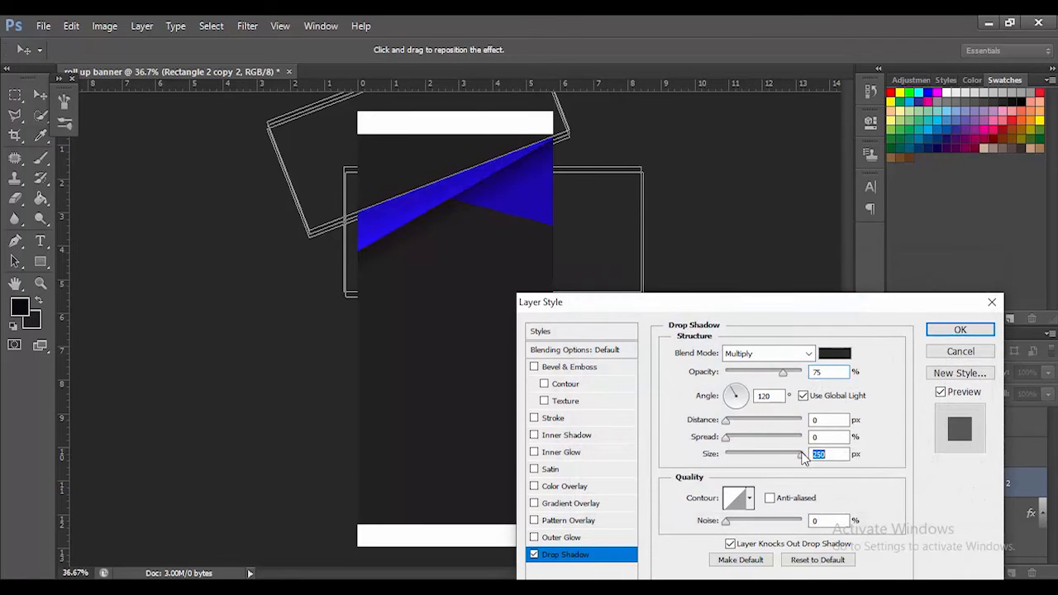
left_click(729, 421)
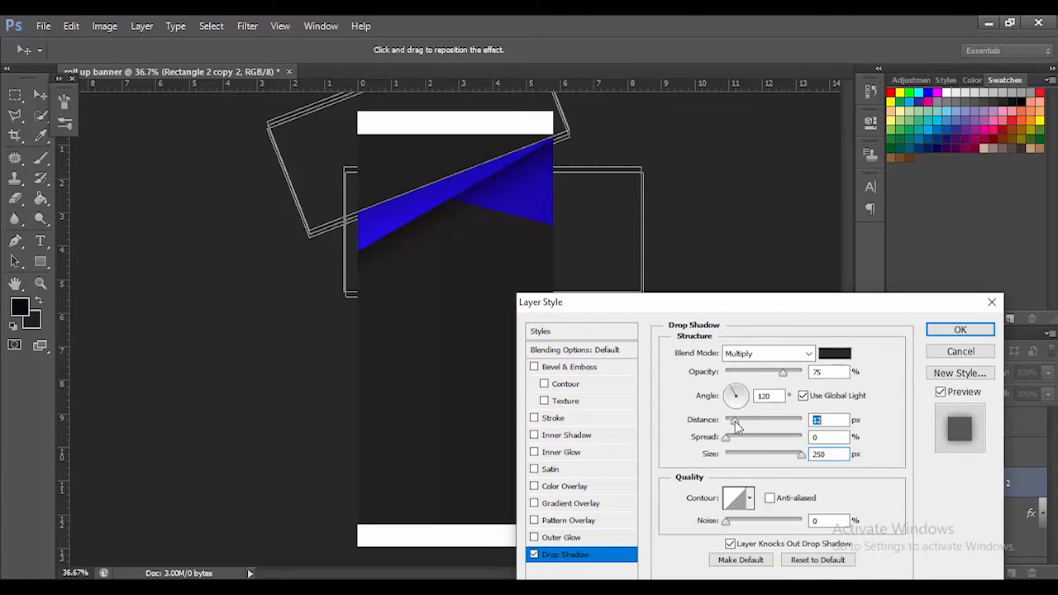
left_click_drag(774, 419, 736, 427)
left_click_drag(801, 455, 742, 455)
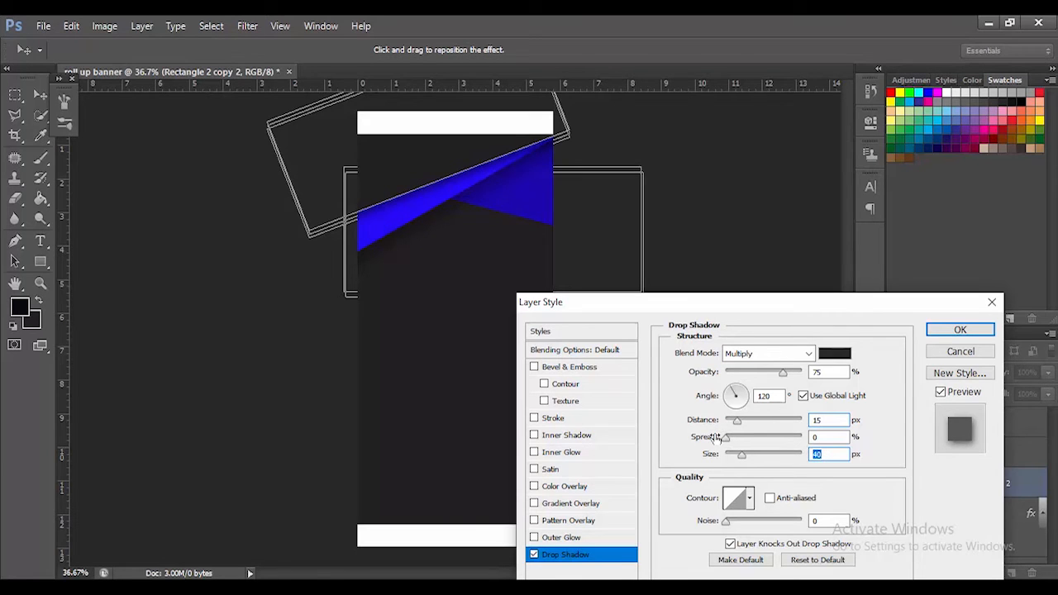
left_click(727, 440)
left_click(960, 330)
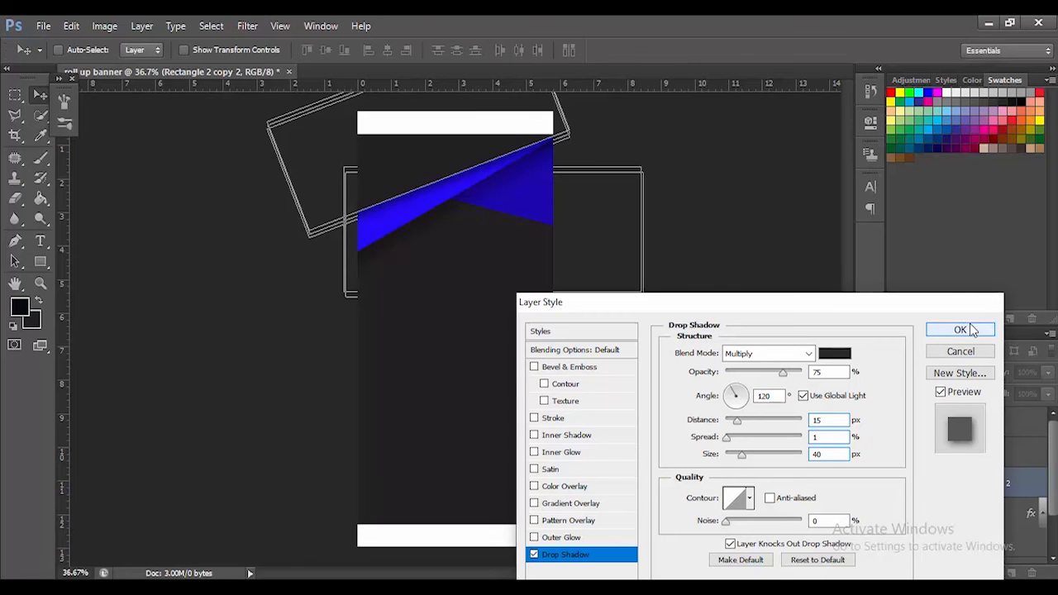
left_click(976, 544)
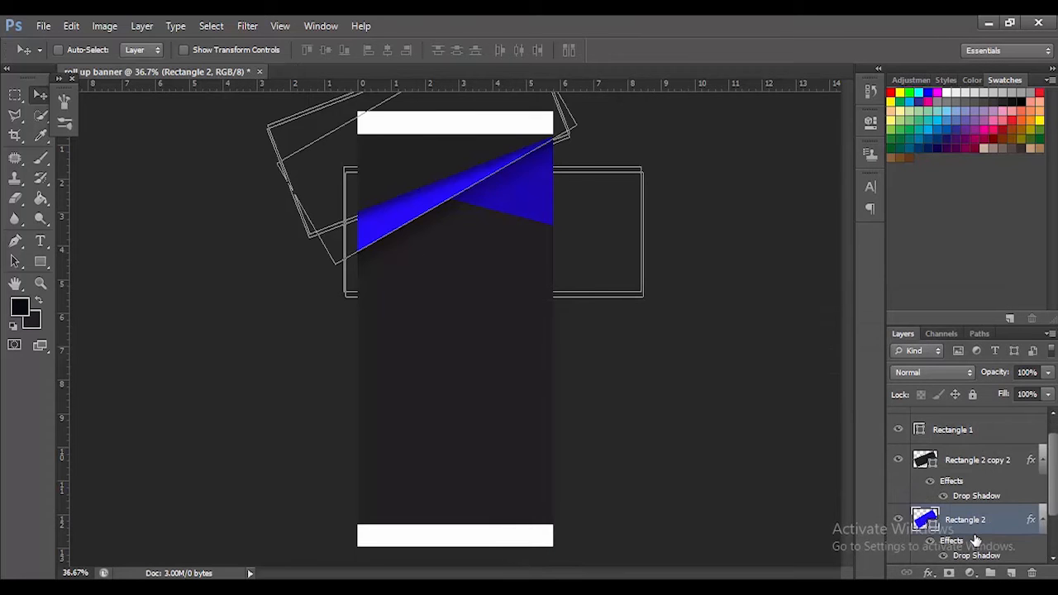
right_click(999, 533)
key("Escape")
scroll(956, 467, "up", 2)
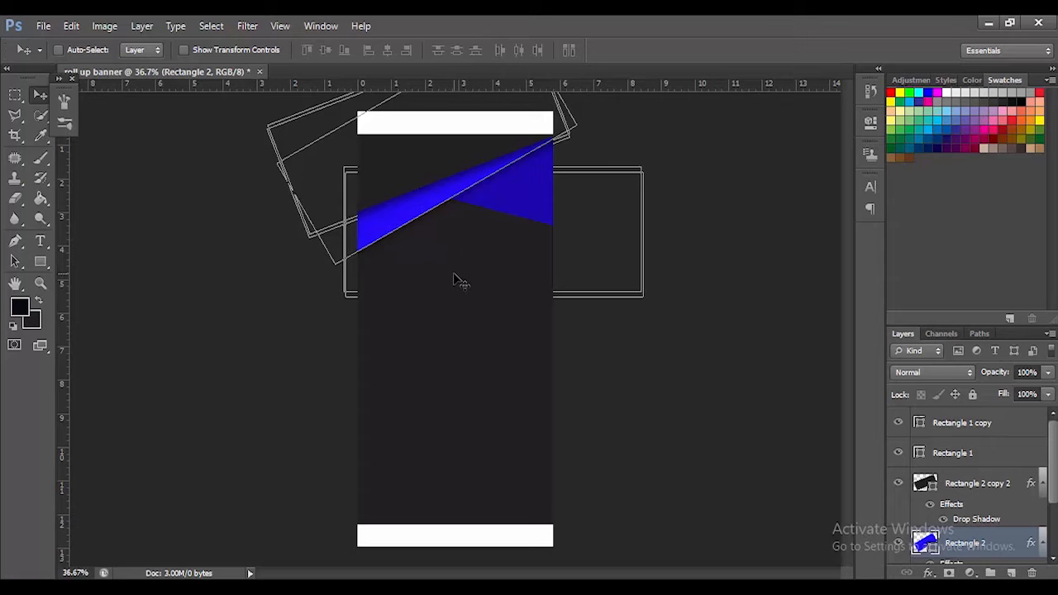
Group the Rectangle 2 copy 2, Rectangle 2 and Rectangle 2 copy layers and name the group "design".
left_click(974, 483)
left_click(974, 482)
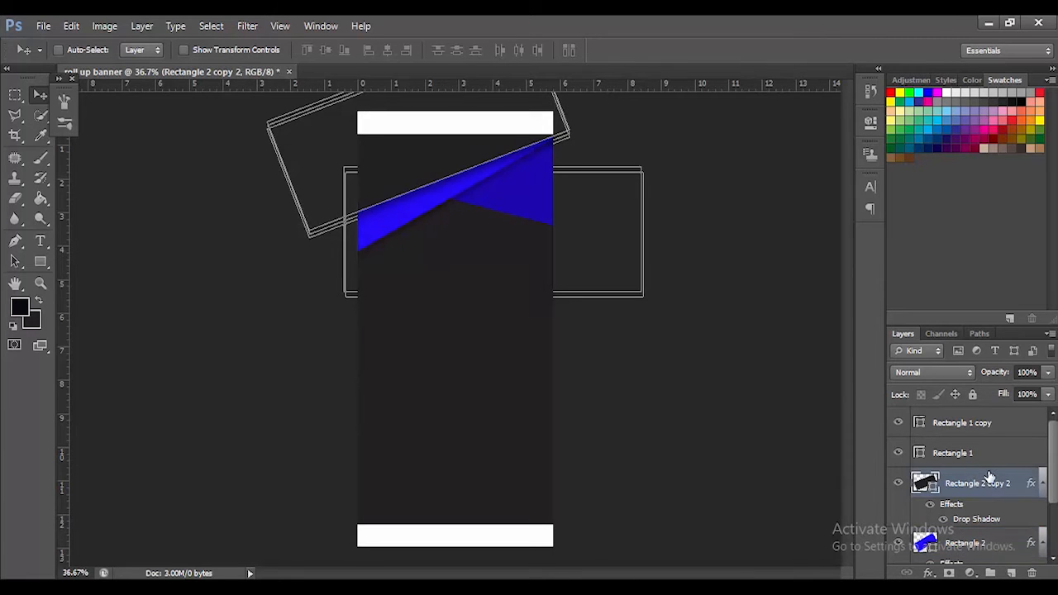
scroll(990, 474, "down", 3)
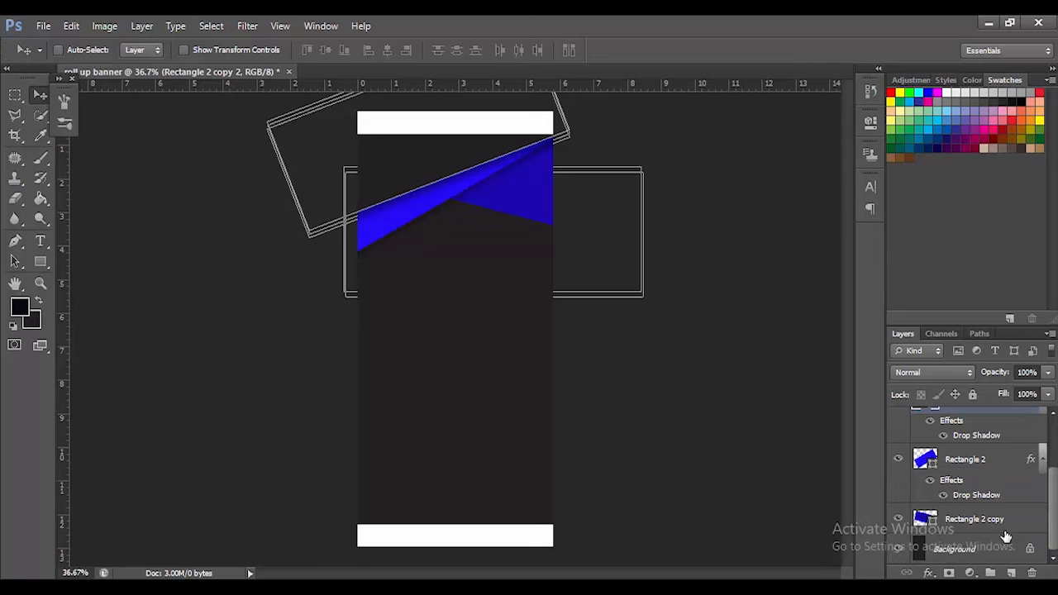
left_click(994, 516, "shift")
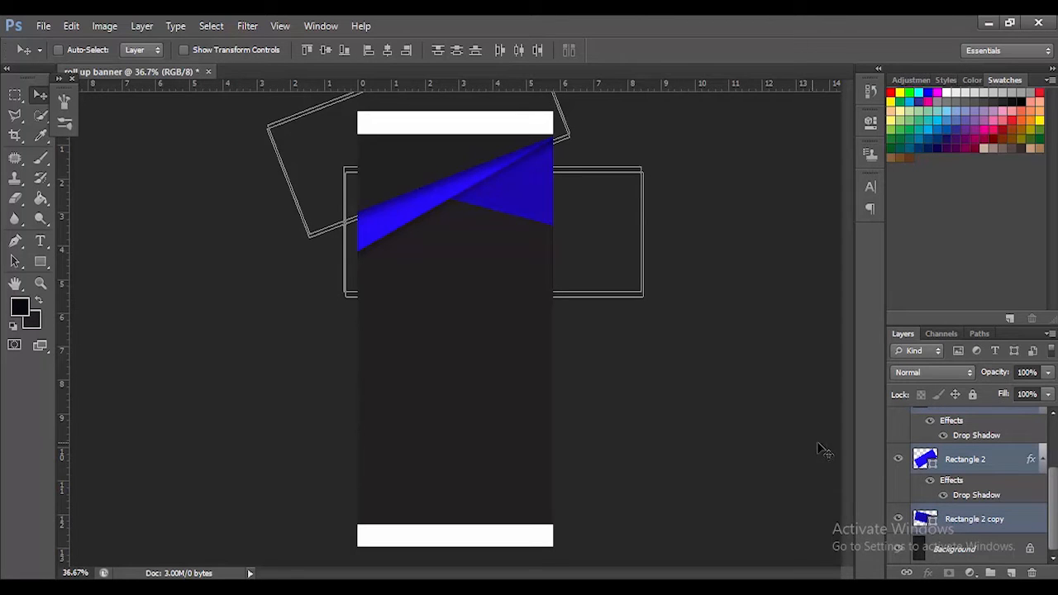
left_click(991, 573)
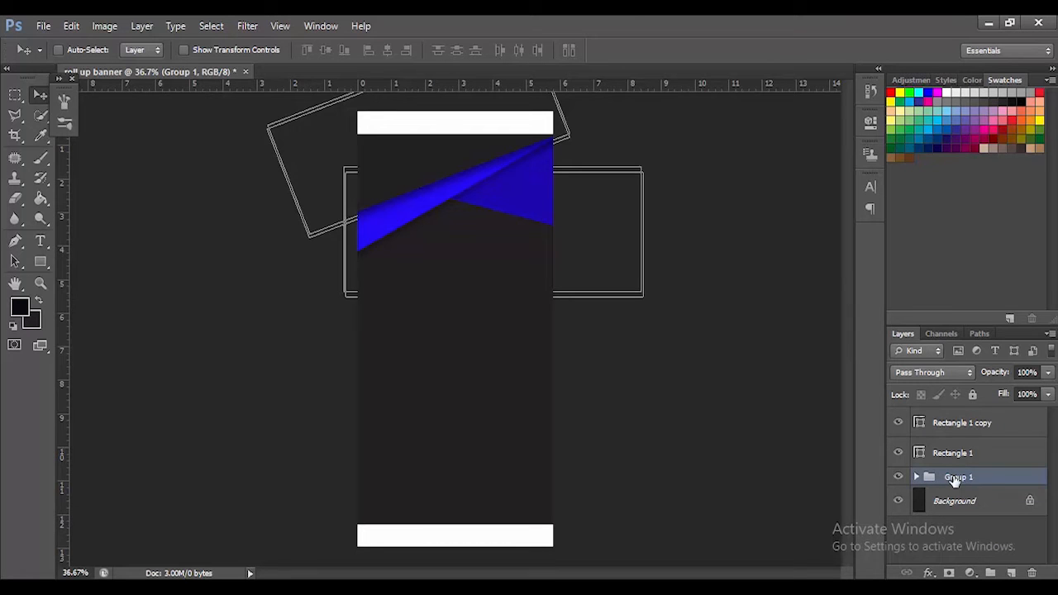
double_click(955, 479)
key("BackSpace")
type("desig")
key("Return")
Duplicate the design group and rename the copy "design down".
left_click(1001, 458)
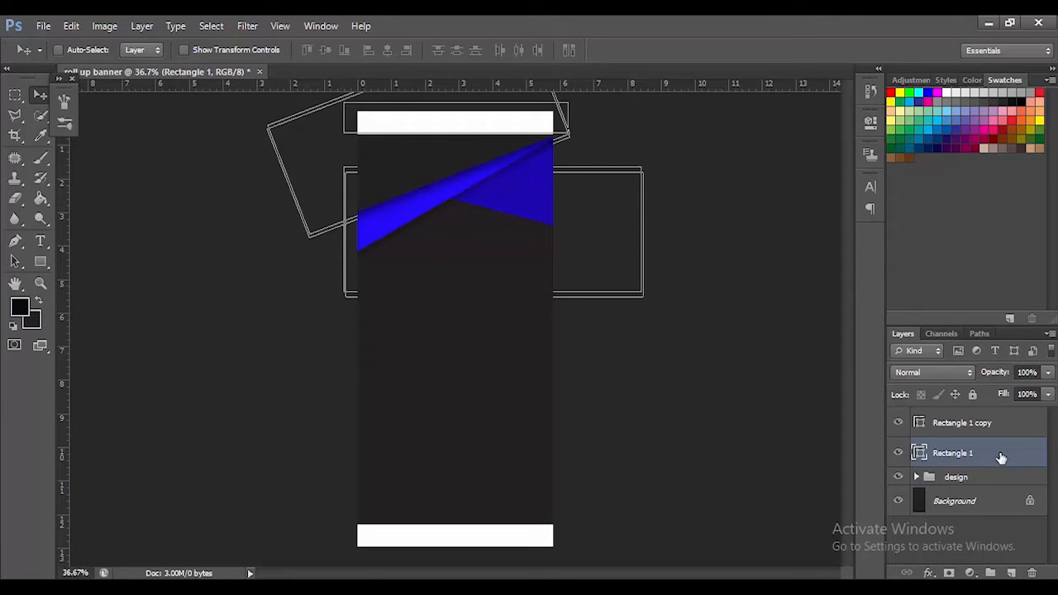
left_click(969, 478)
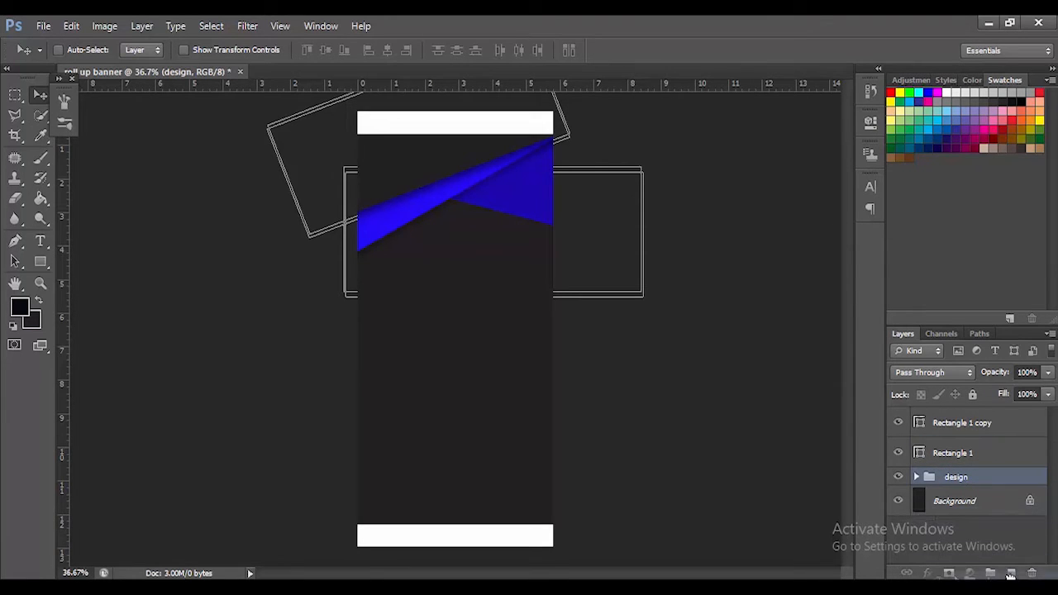
left_click_drag(1010, 574, 1010, 575)
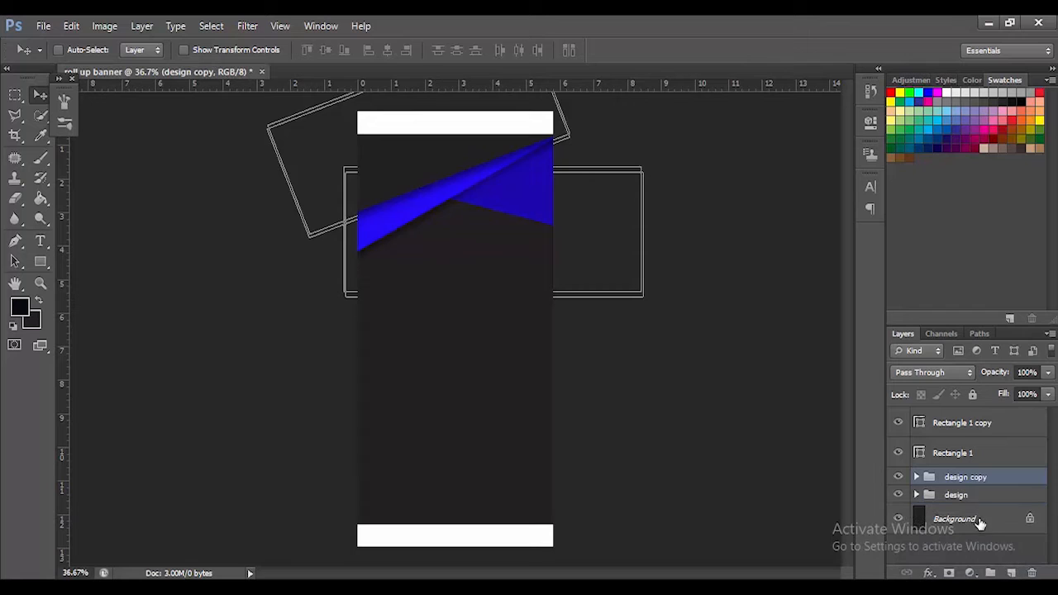
double_click(966, 477)
left_click(986, 477)
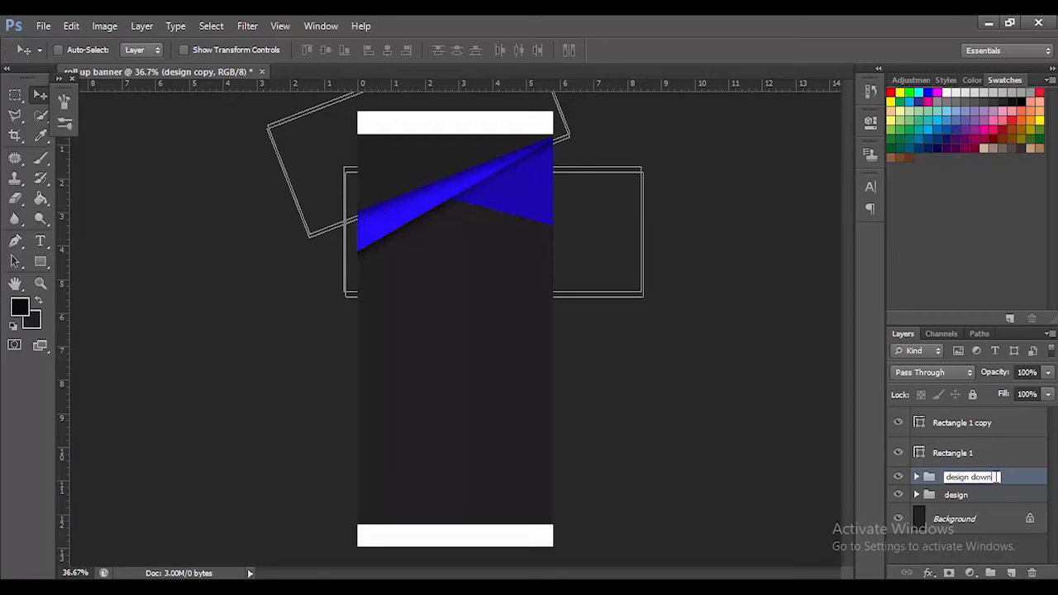
Rename the original design group "design above".
left_click(963, 496)
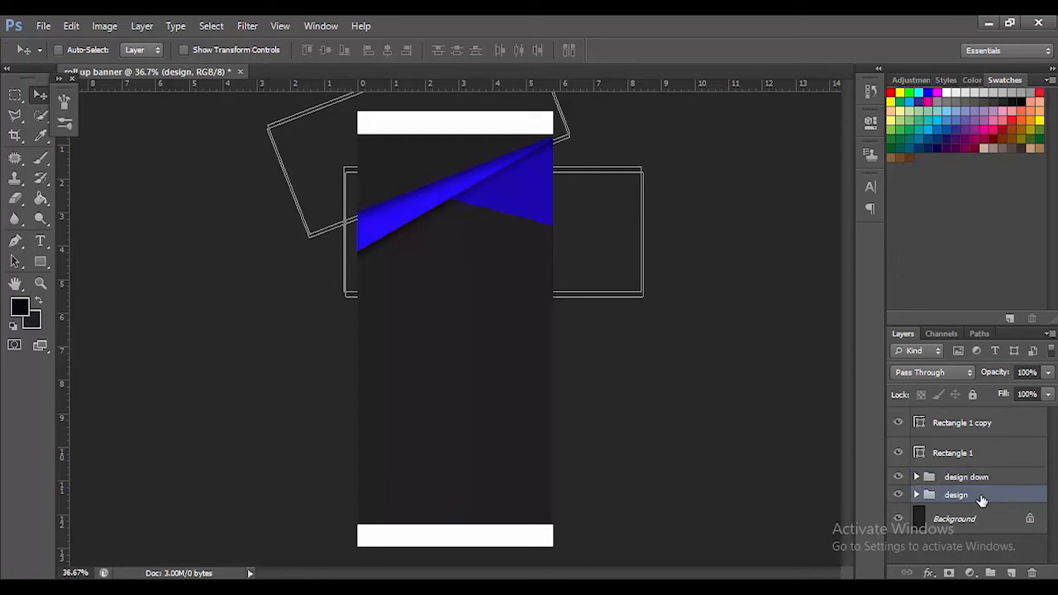
double_click(960, 496)
left_click(982, 495)
type("above")
key("Return")
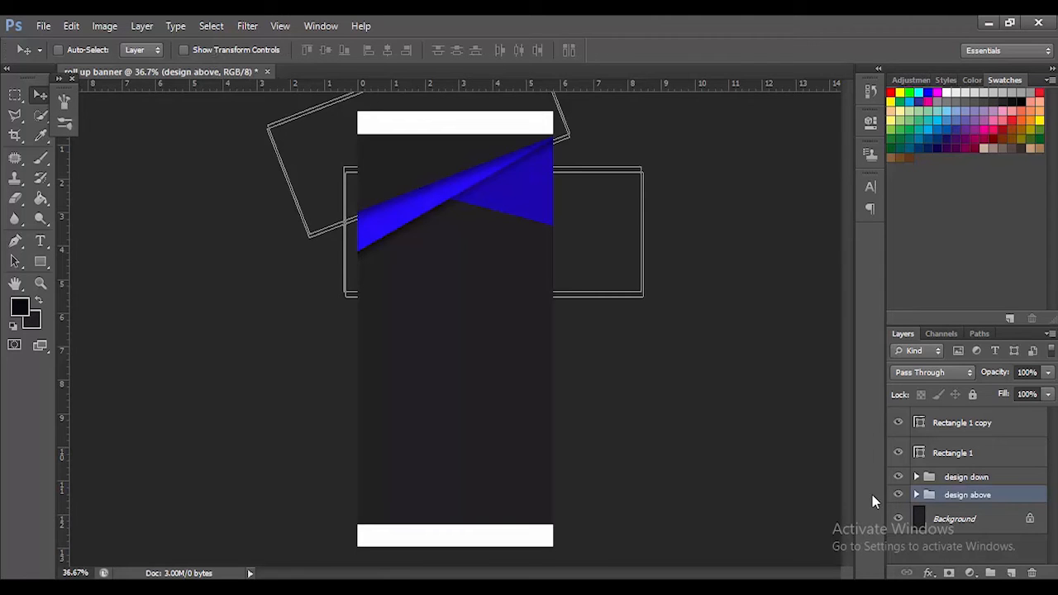
Move the design down group to the lower part of the banner, centred at about X 288.5, Y 942 px.
left_click(984, 478)
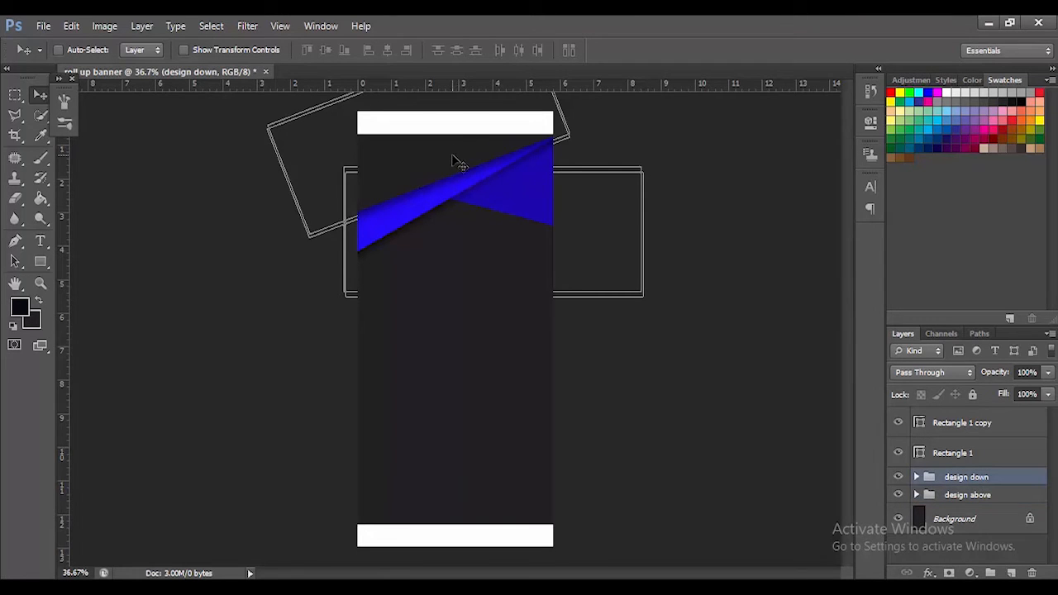
left_click_drag(453, 159, 465, 381)
right_click(467, 387)
left_click(467, 390)
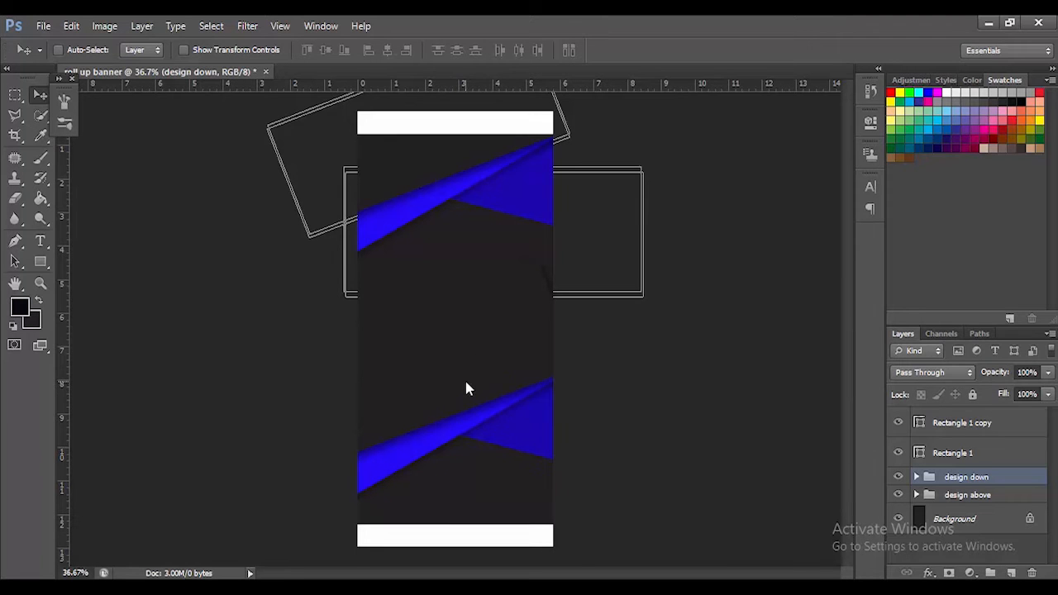
Flip the design down group vertically and apply the transform.
key("ctrl+t")
right_click(464, 379)
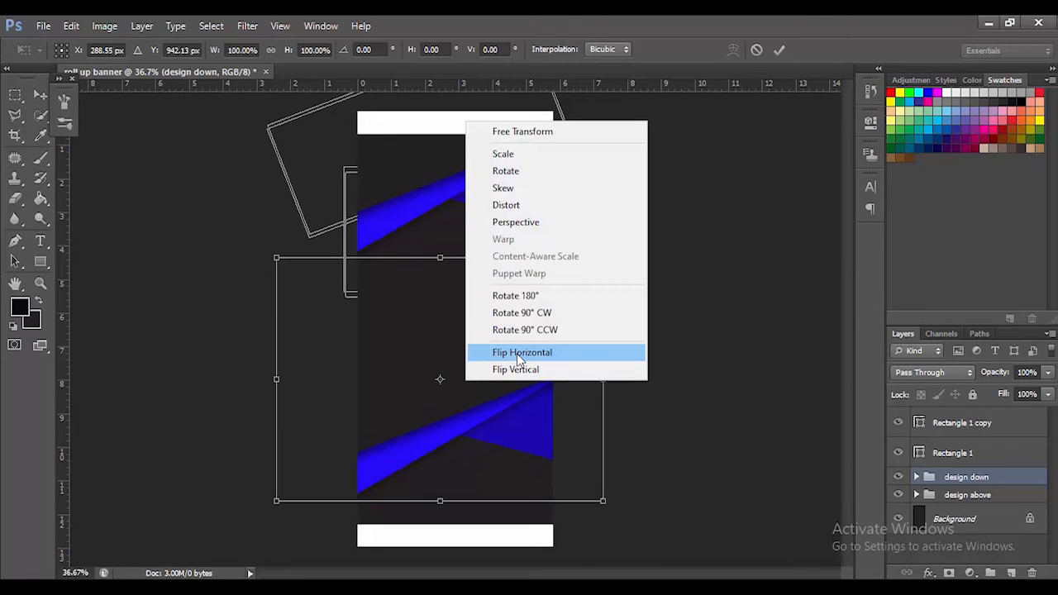
left_click(517, 367)
mouse_move(494, 390)
left_mouse_down()
mouse_move(506, 423)
mouse_move(495, 383)
mouse_move(490, 392)
left_mouse_up()
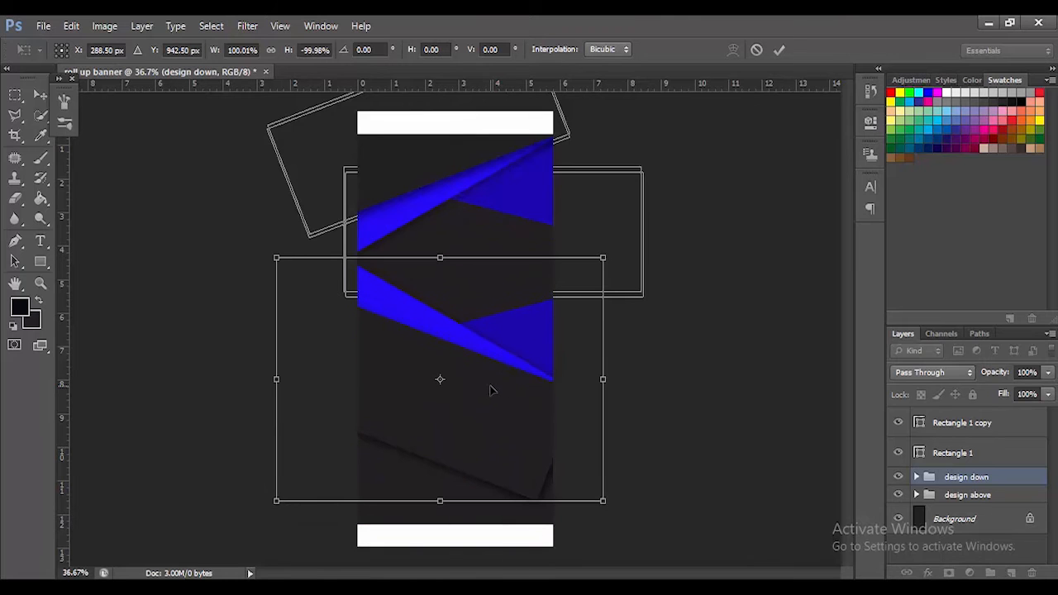
left_click(778, 53)
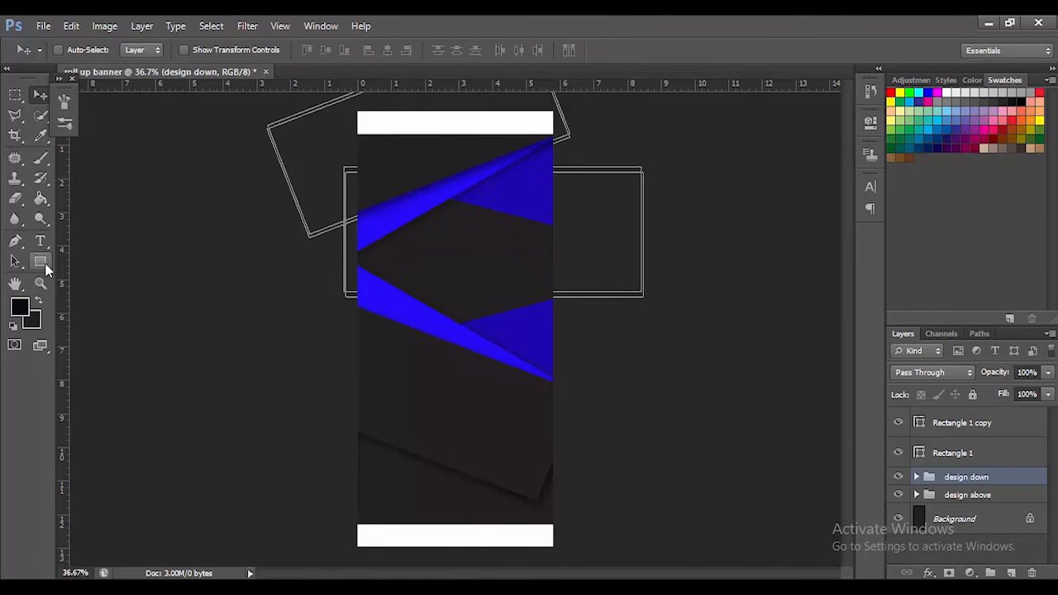
Draw a rectangle about 1135 by 363 px across the lower banner and fill it with the sampled background color #242121.
left_click(40, 262)
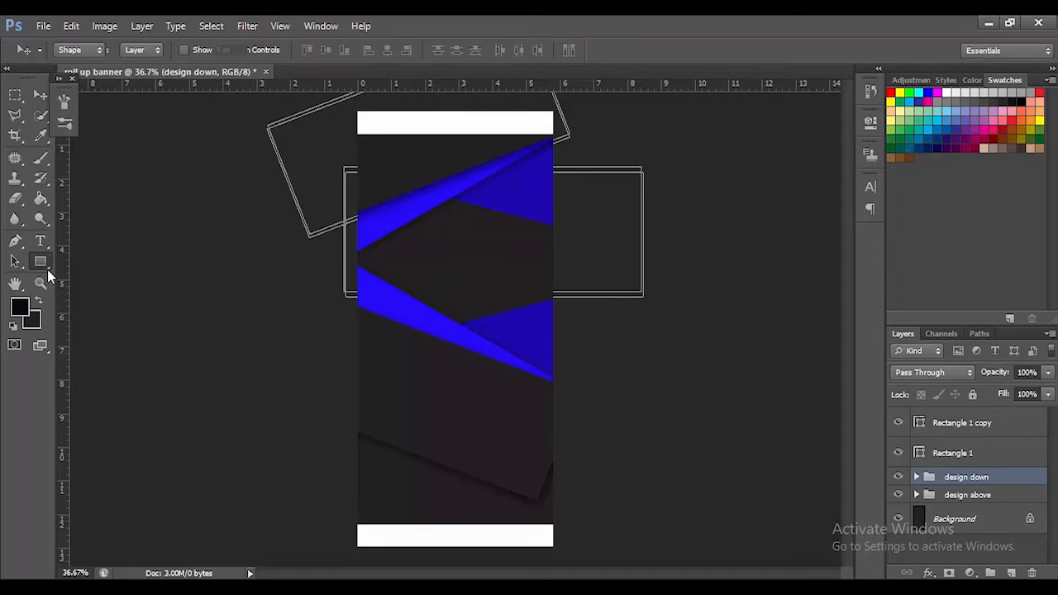
mouse_move(311, 408)
left_mouse_down()
mouse_move(371, 411)
mouse_move(609, 466)
mouse_move(635, 512)
left_mouse_up()
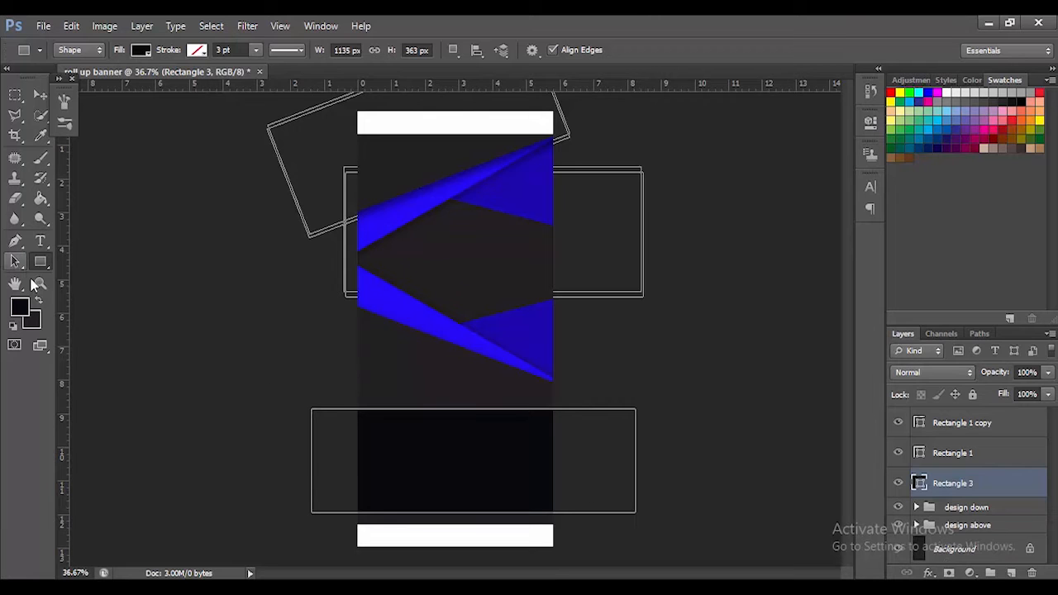
left_click(142, 51)
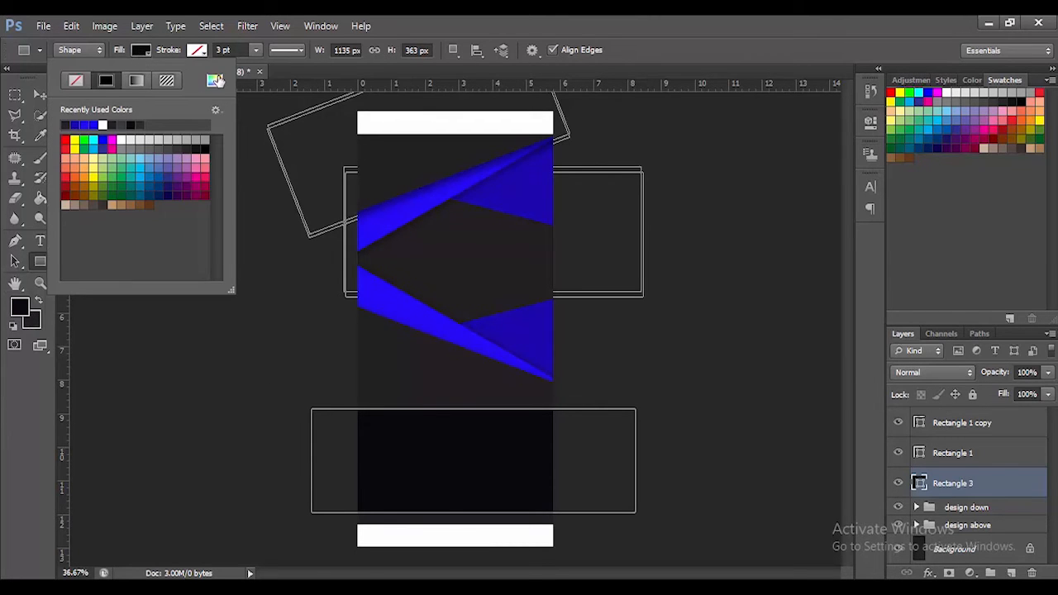
left_click(214, 81)
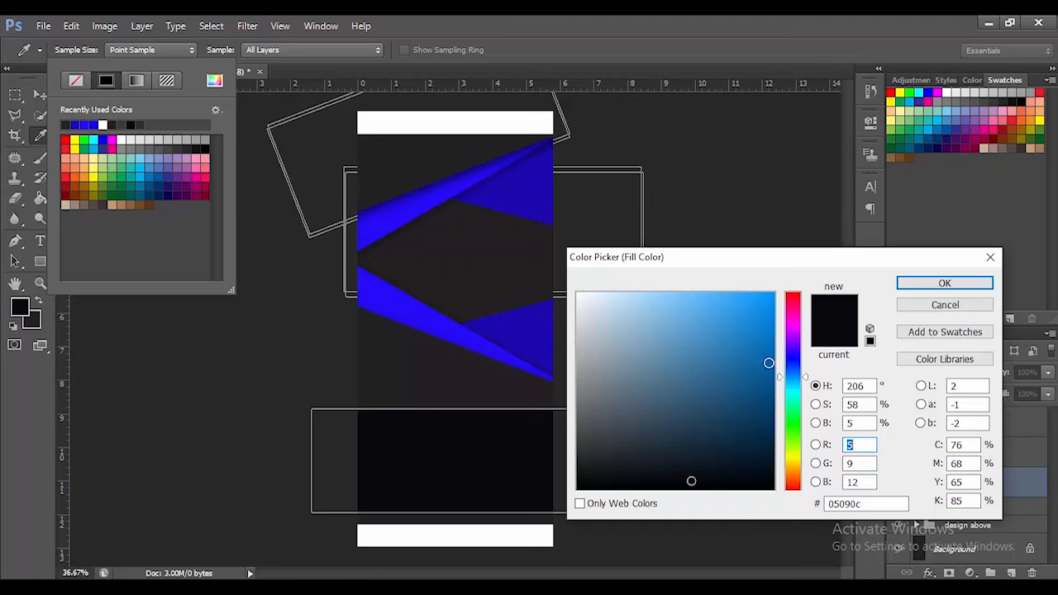
left_click(432, 380)
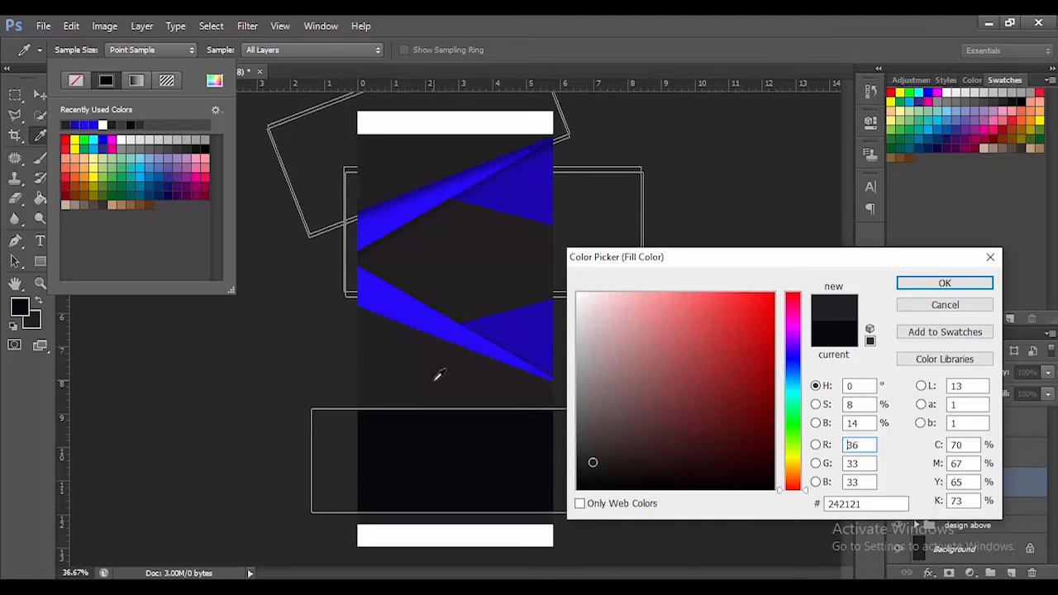
left_click(943, 285)
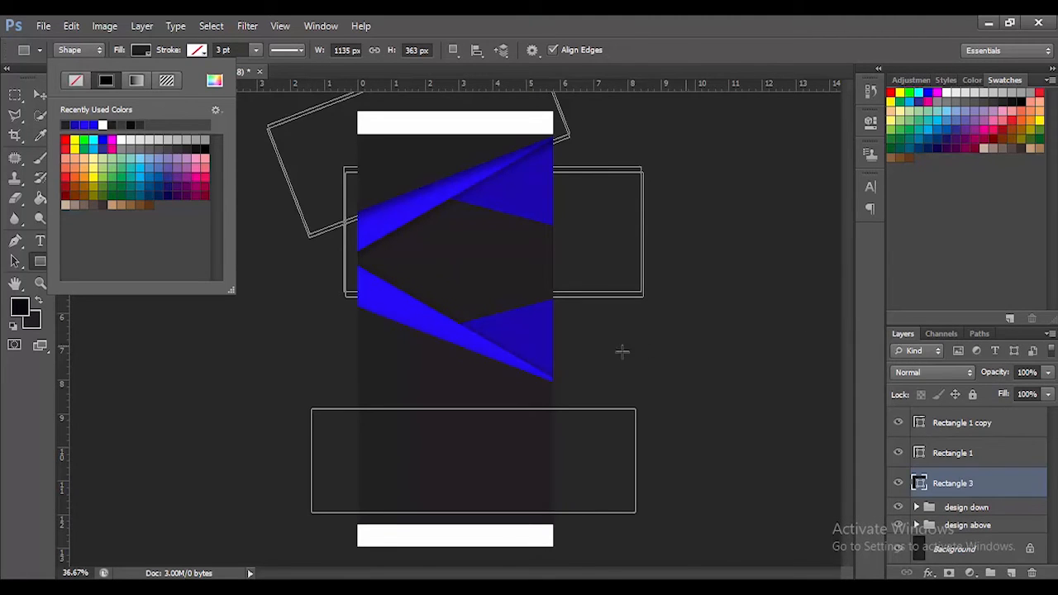
Move the dark Rectangle 3 down over the banner's lower end and flip the design down group horizontally.
left_click(39, 96)
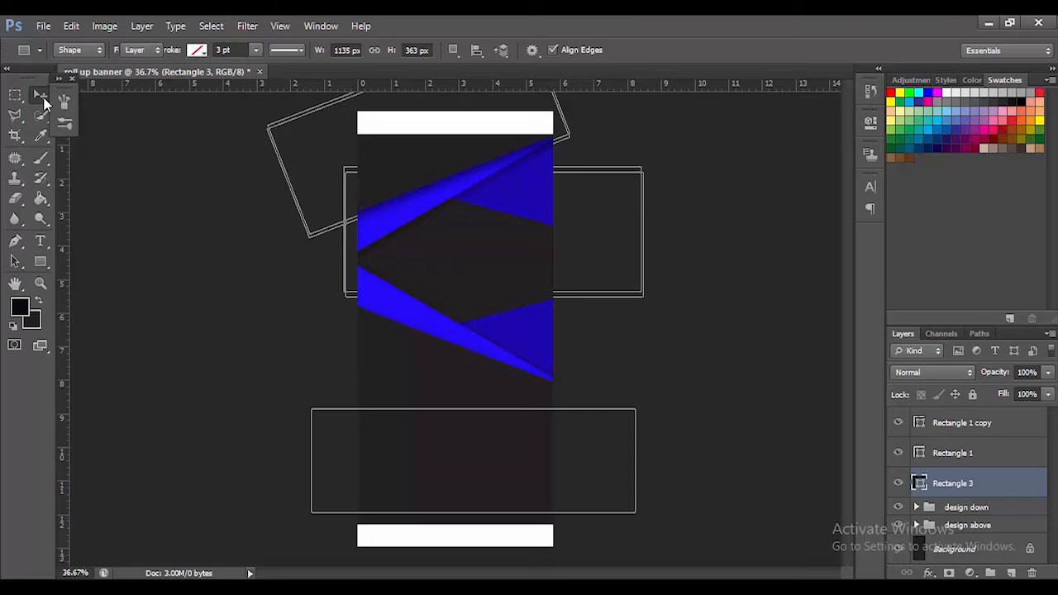
left_click_drag(621, 455, 621, 496)
left_click_drag(431, 465, 462, 502)
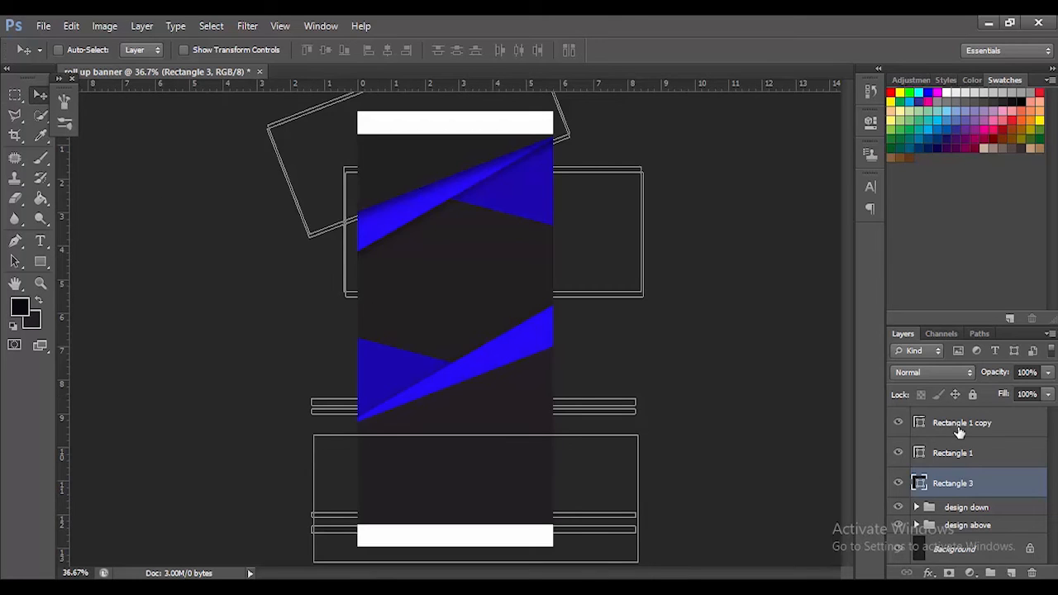
Shift the design down group slightly lower on the banner and hide the shape path outlines.
left_click(963, 506)
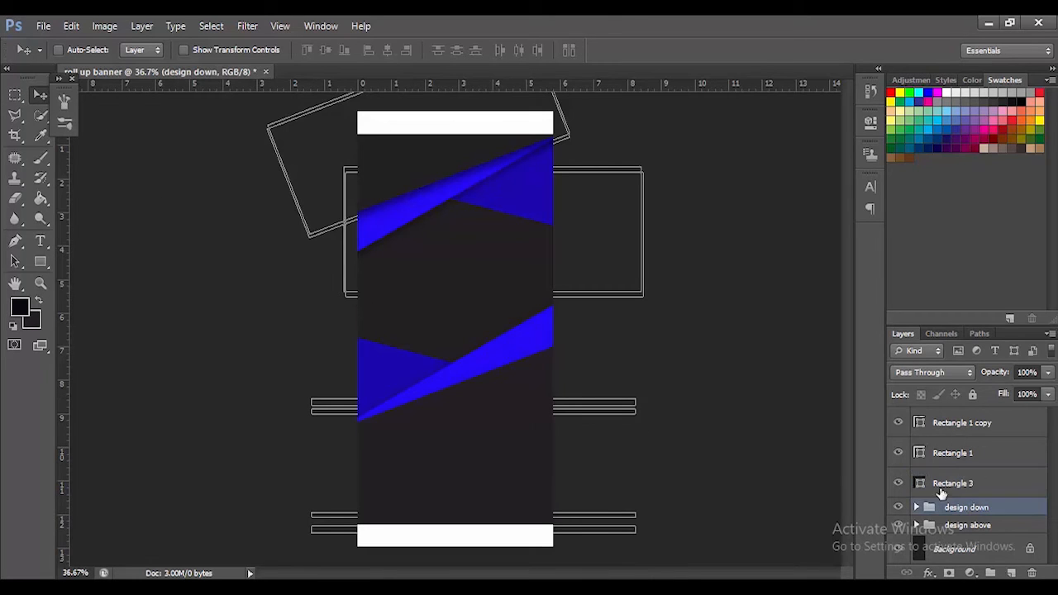
left_click_drag(495, 393, 494, 400)
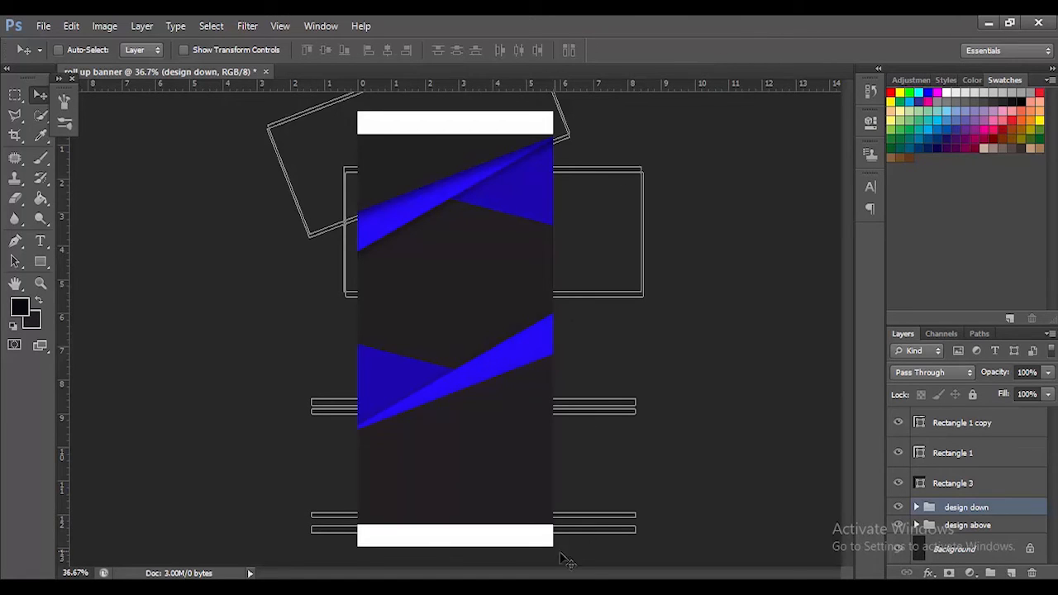
key("ctrl+h")
Place the istockphoto city skyline image from the desktop into the roll-up banner document.
left_click(991, 24)
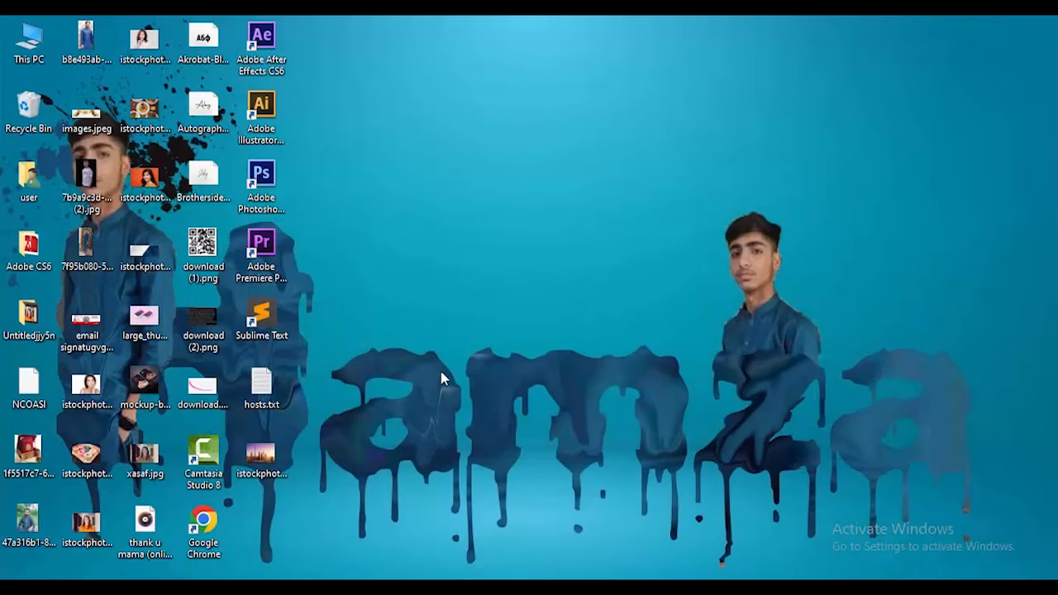
left_click_drag(263, 455, 439, 382)
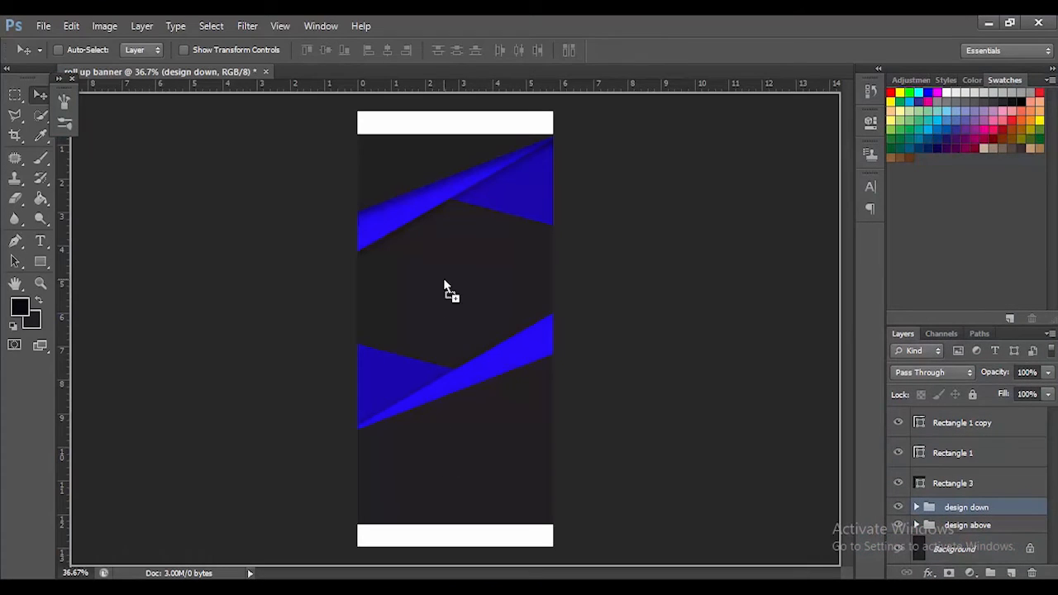
left_click_drag(444, 278, 453, 249)
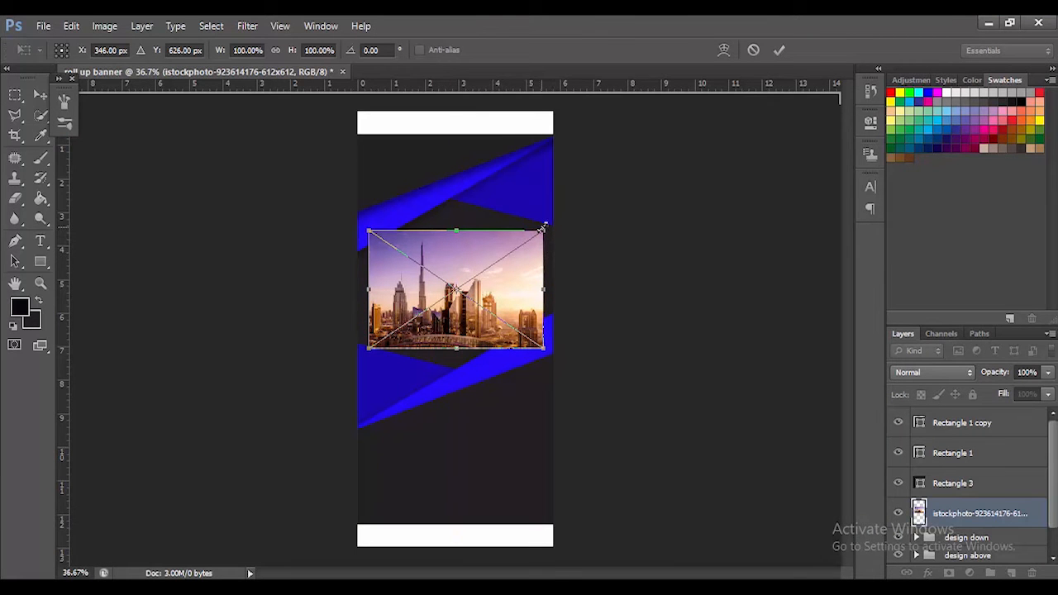
Scale the skyline image to about 155%, centre it at about X 351, Y 628 px, and put its layer below both design groups.
left_click_drag(543, 227, 640, 163)
left_click_drag(497, 211, 433, 248)
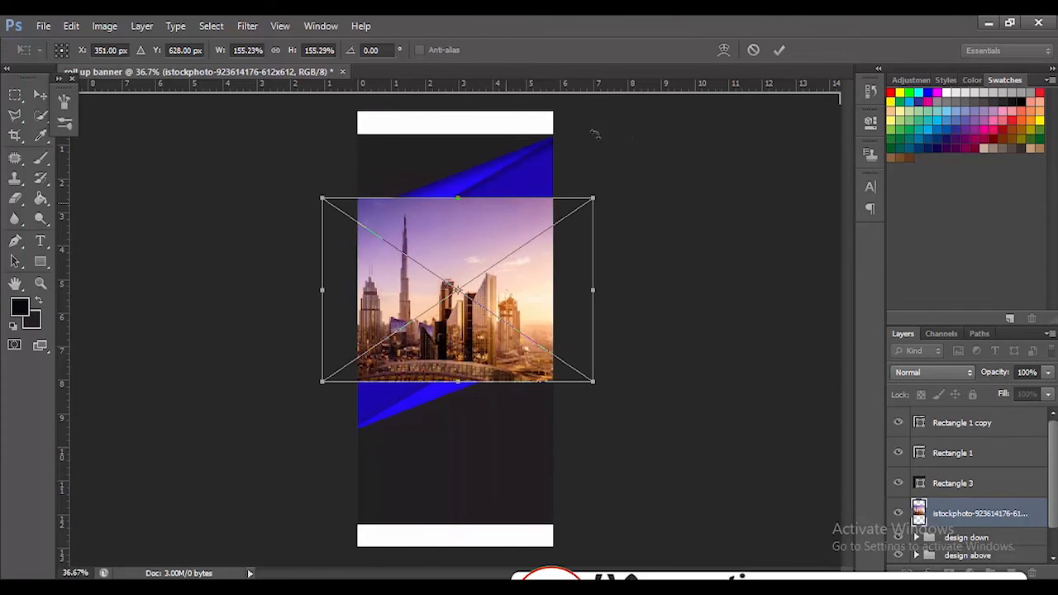
left_click(779, 51)
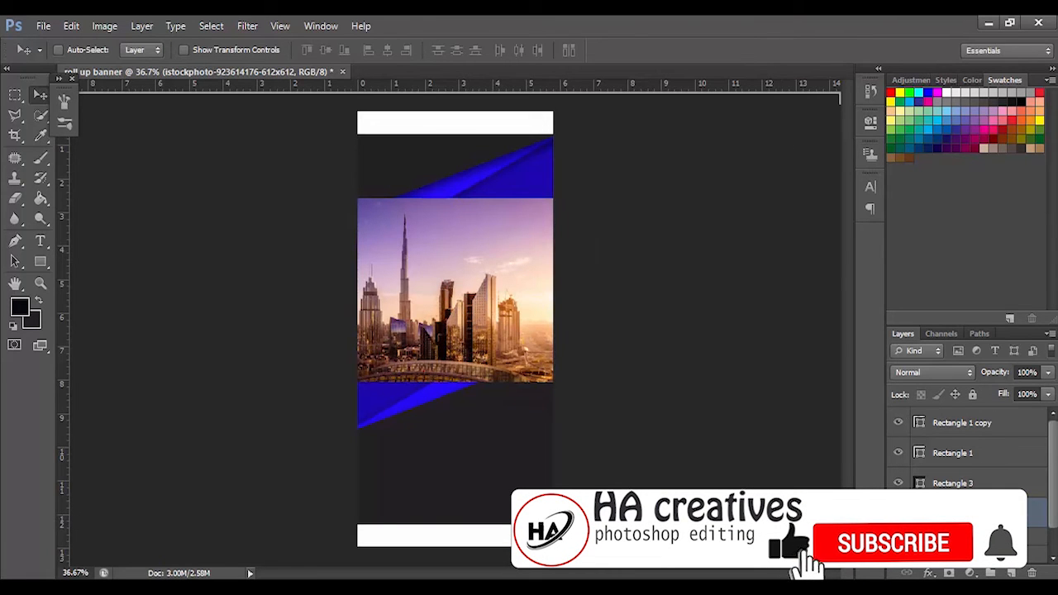
left_click_drag(918, 570, 919, 557)
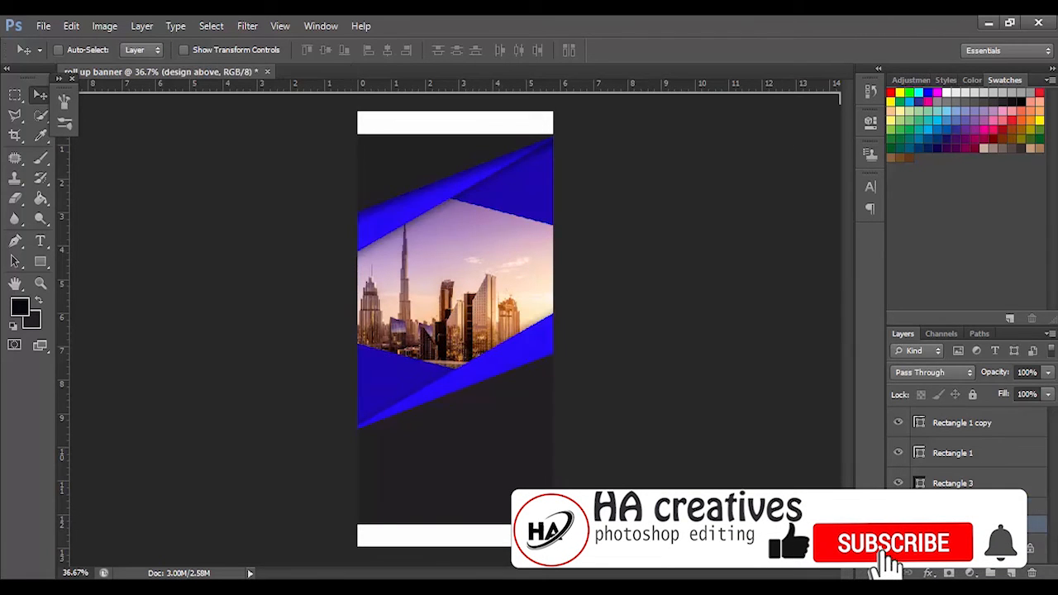
Scale the skyline image to about 178% wide and 156% high and centre it at about X 546, Y 639 px.
left_click(467, 285, "ctrl")
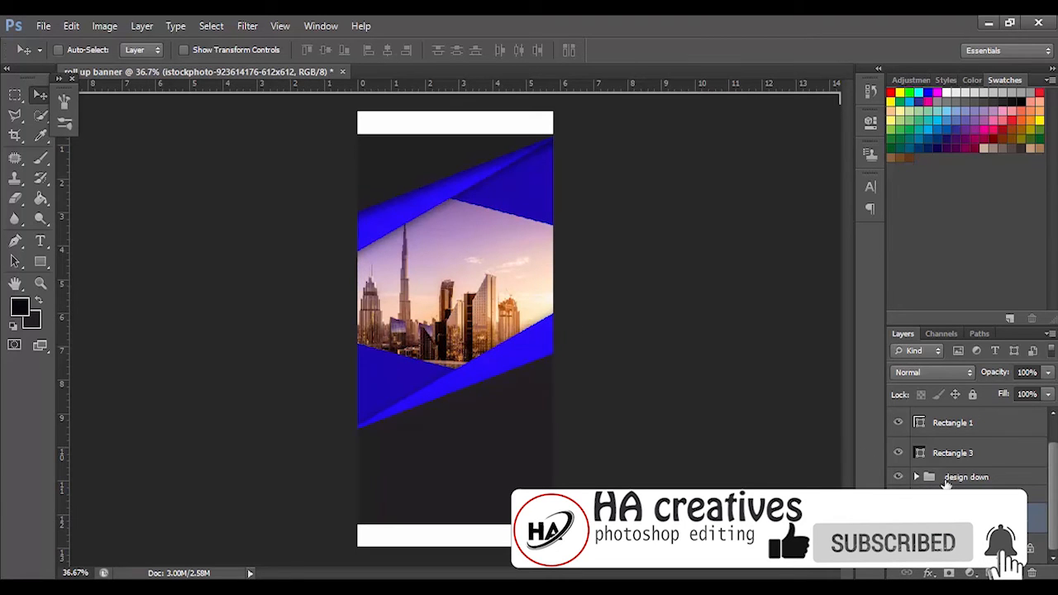
key("ctrl+t")
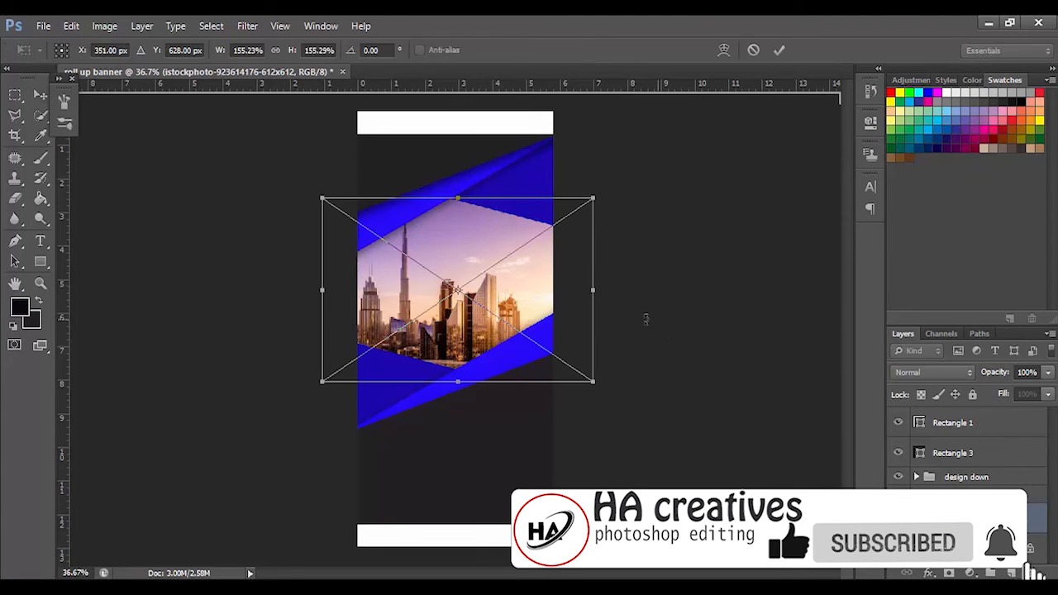
left_click_drag(432, 237, 462, 242)
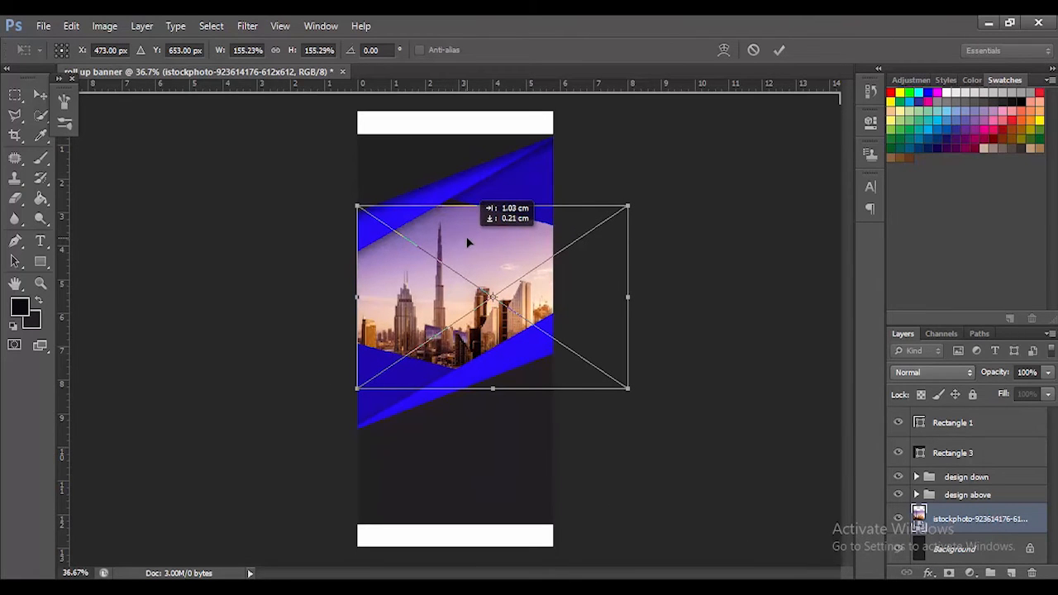
left_click_drag(468, 242, 468, 242)
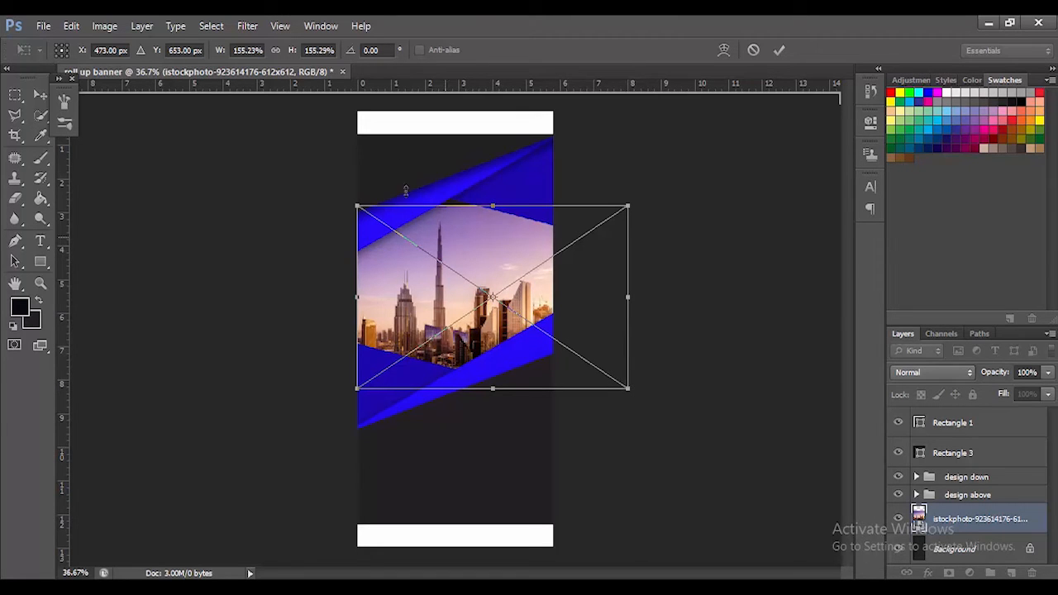
left_click_drag(492, 196, 492, 181)
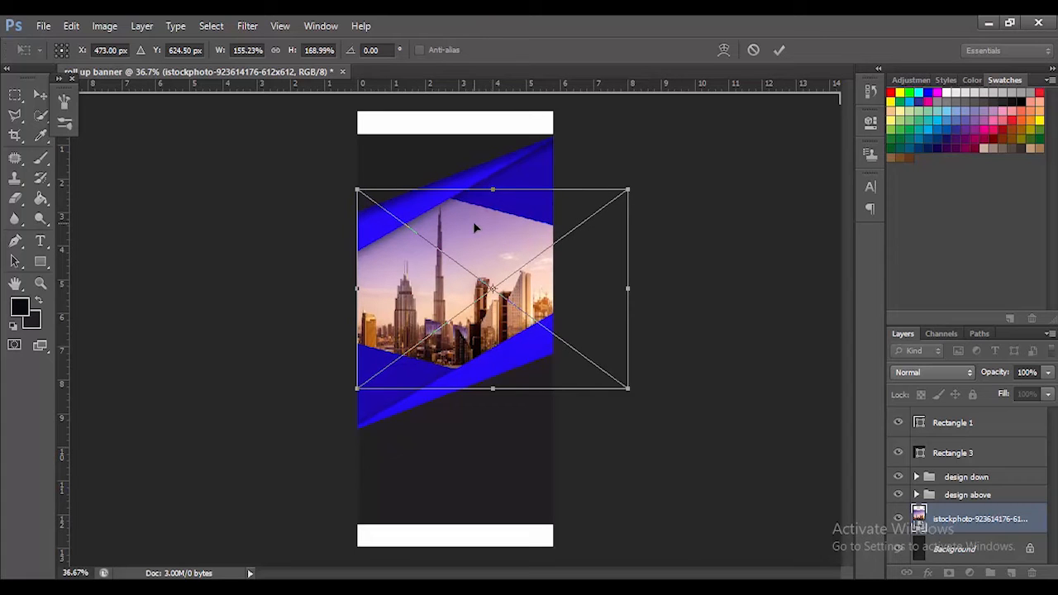
left_click_drag(353, 289, 290, 288)
left_click_drag(440, 257, 503, 261)
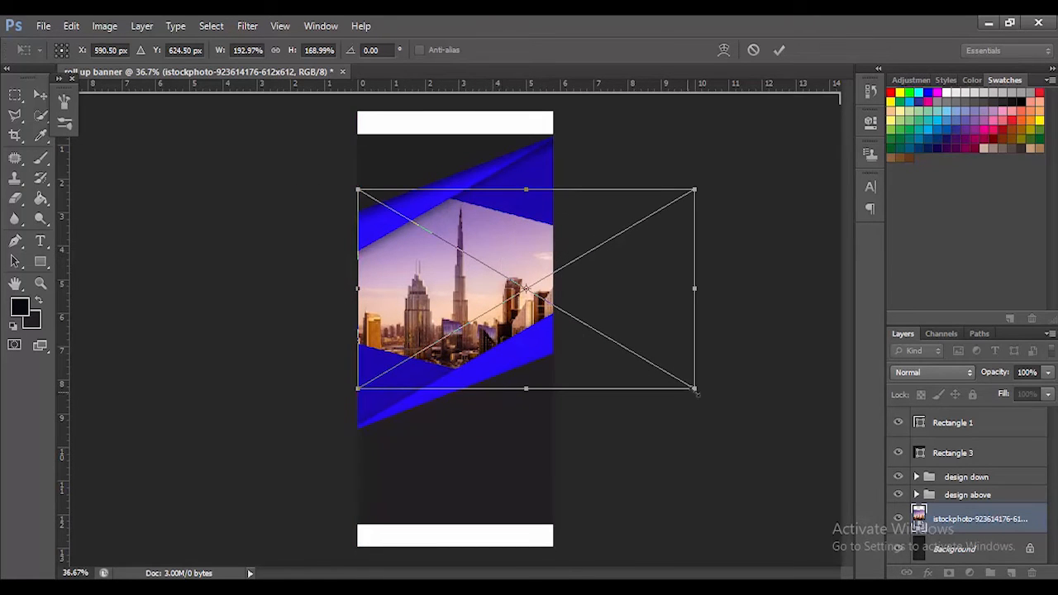
left_click_drag(696, 389, 668, 374)
left_click_drag(513, 244, 513, 257)
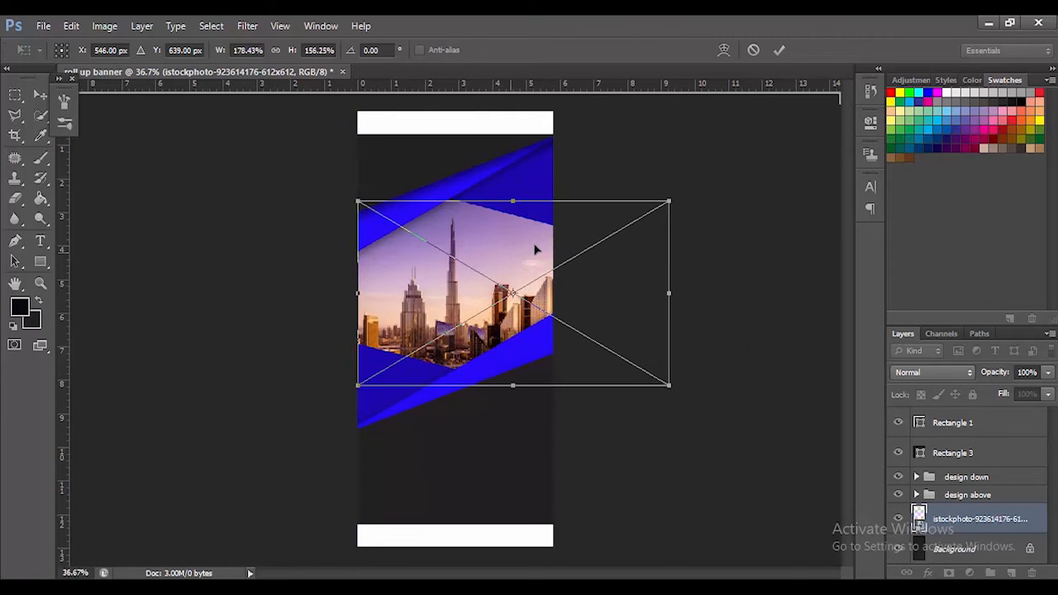
left_click(781, 50)
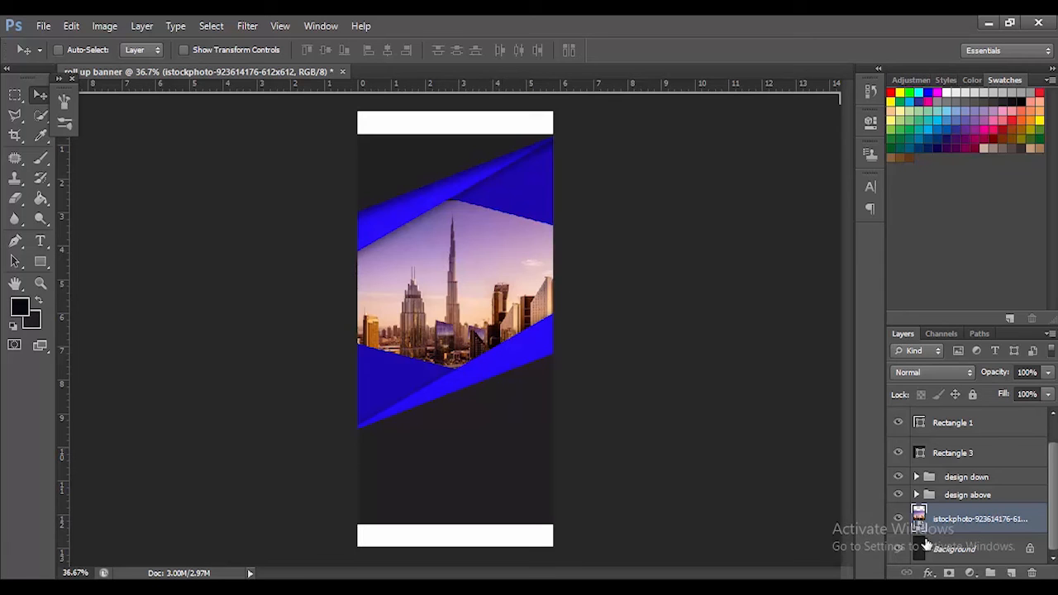
Add a Black & White adjustment clipped to the skyline image with Reds 89, Yellows 33, Greens 79, Cyans 9 and Blues 25.
left_click(971, 573)
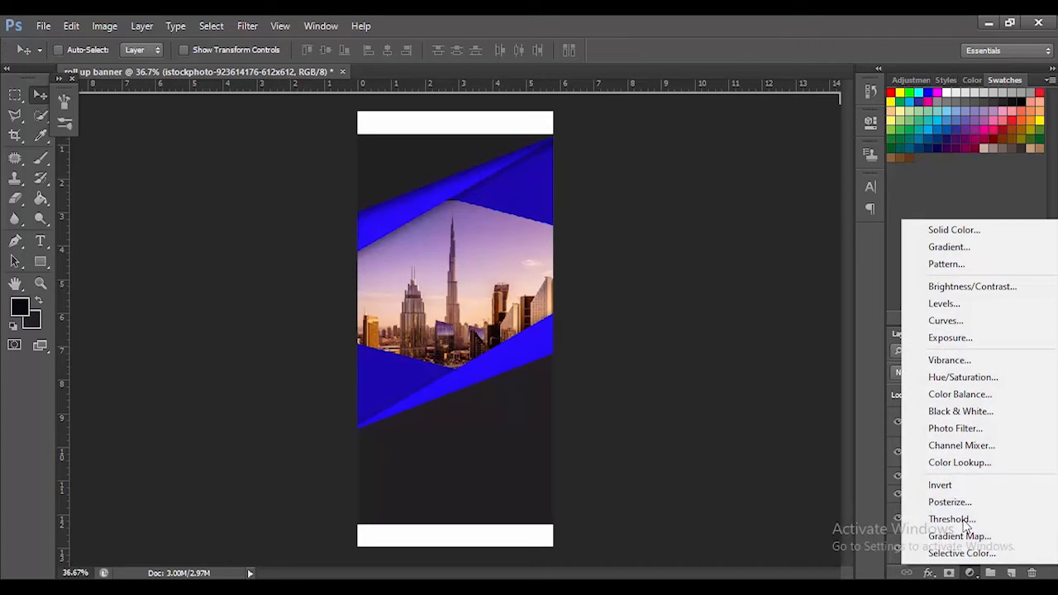
left_click(964, 410)
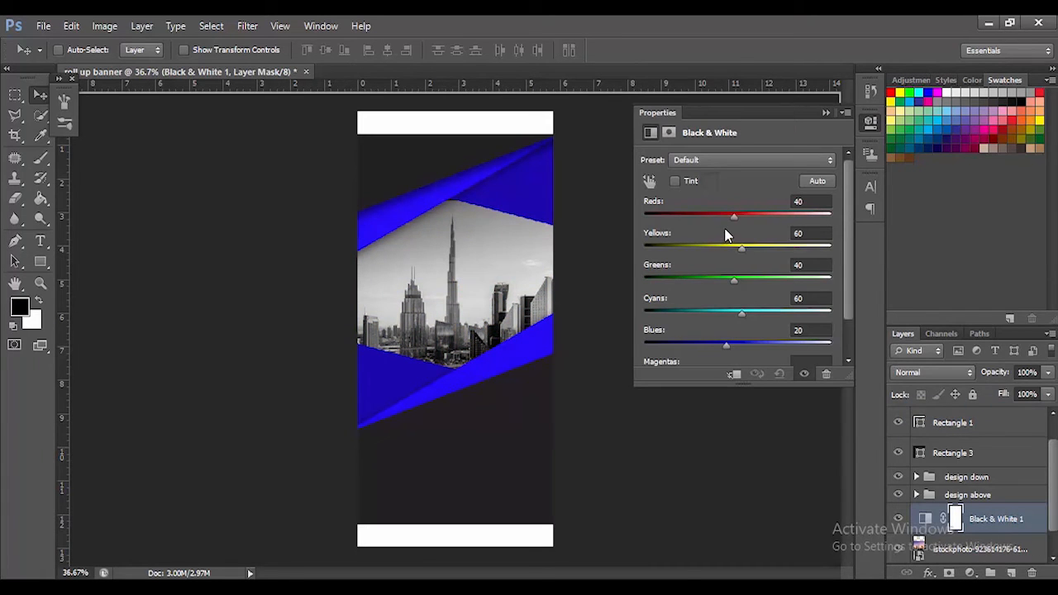
left_click_drag(739, 216, 753, 216)
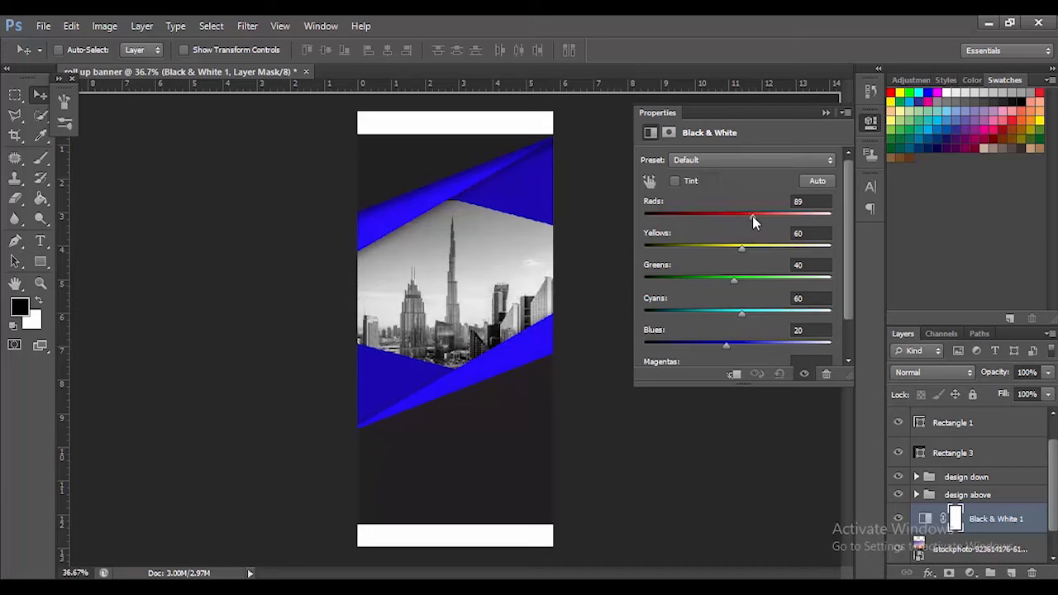
left_click_drag(742, 248, 722, 347)
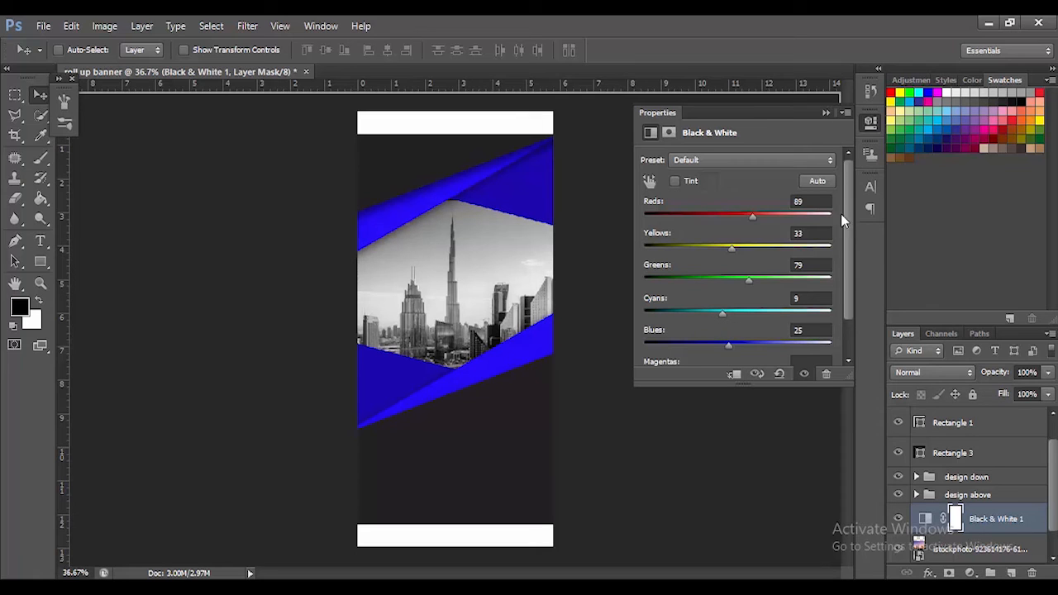
left_click(731, 375)
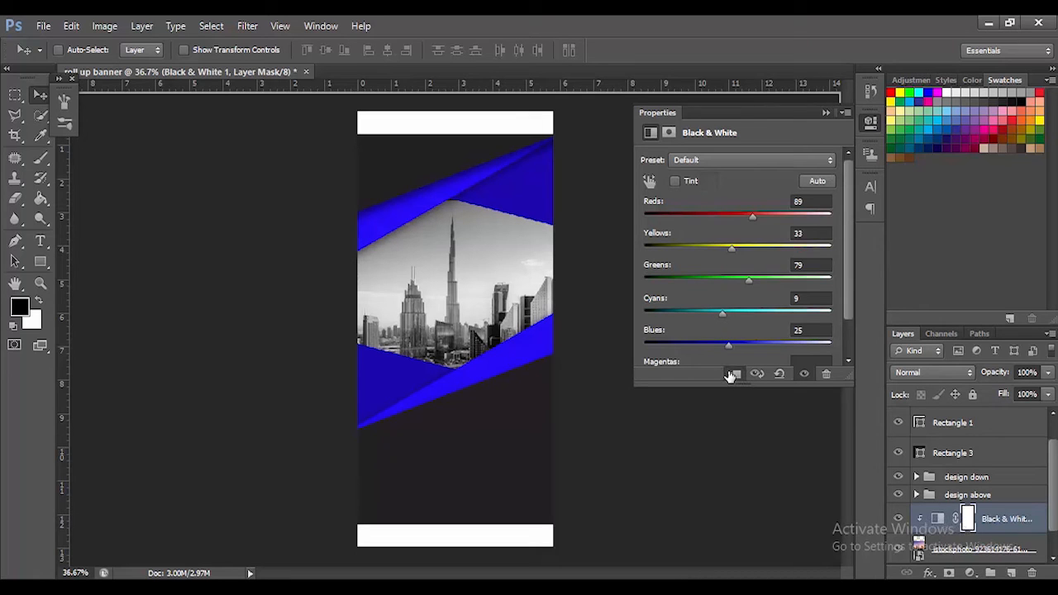
left_click(828, 108)
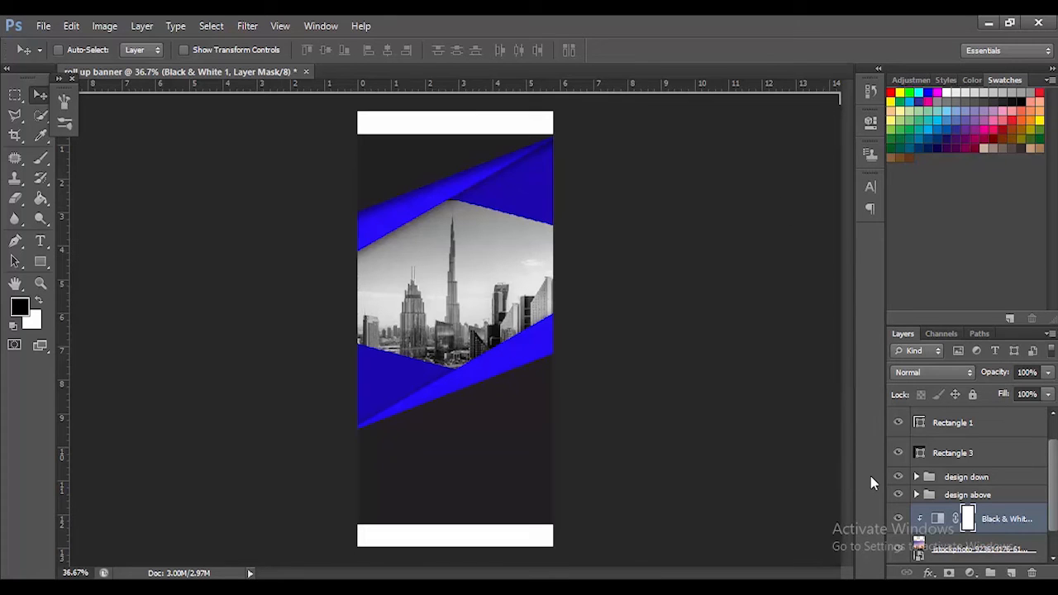
Add the text "Company name" in 12 pt Calibri Regular over the upper part of the skyline photo.
scroll(940, 489, "down", 1)
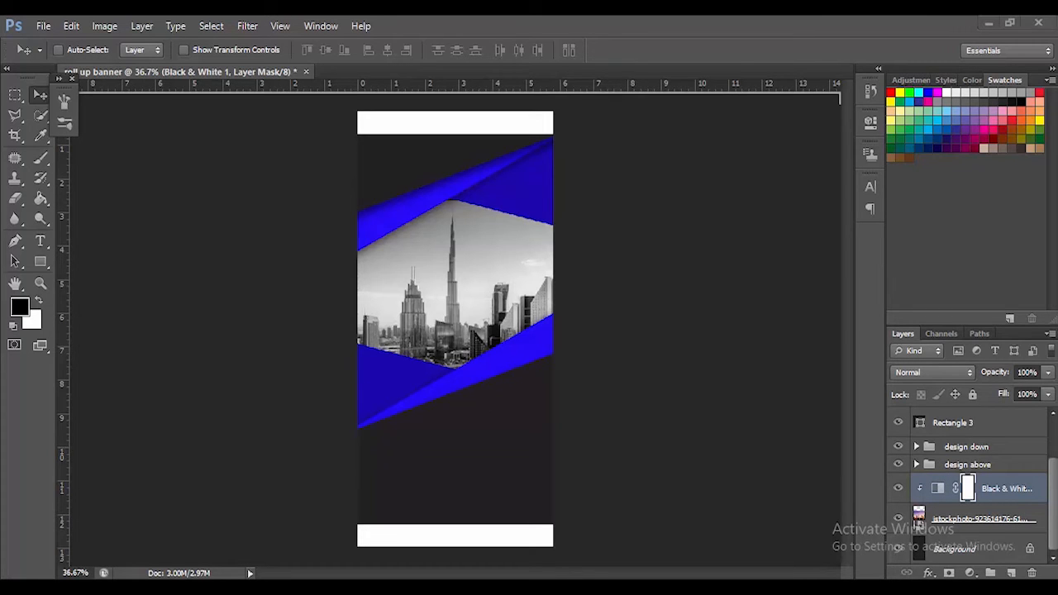
key("t")
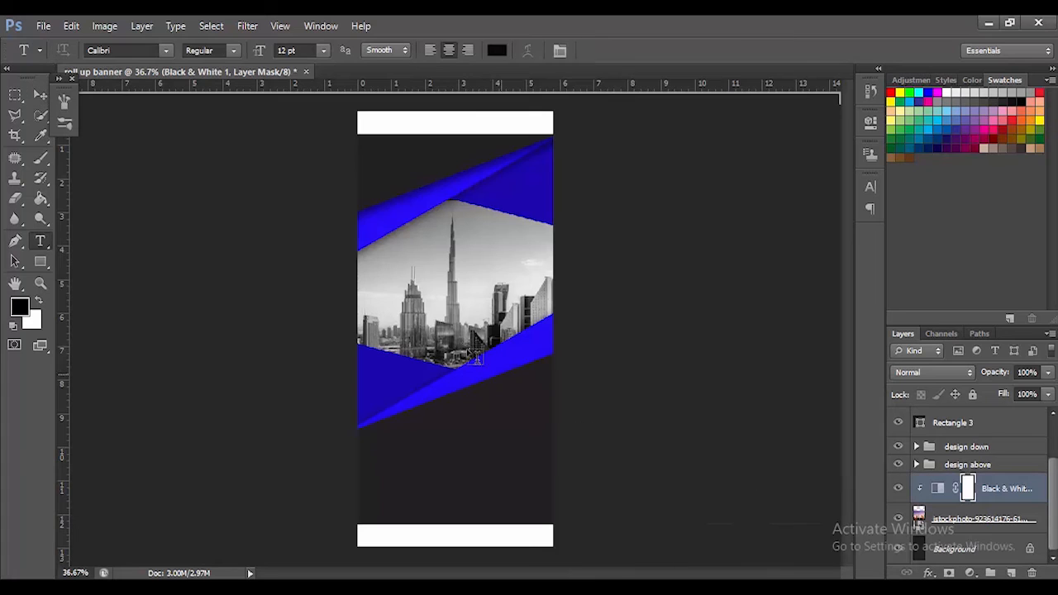
left_click(420, 245)
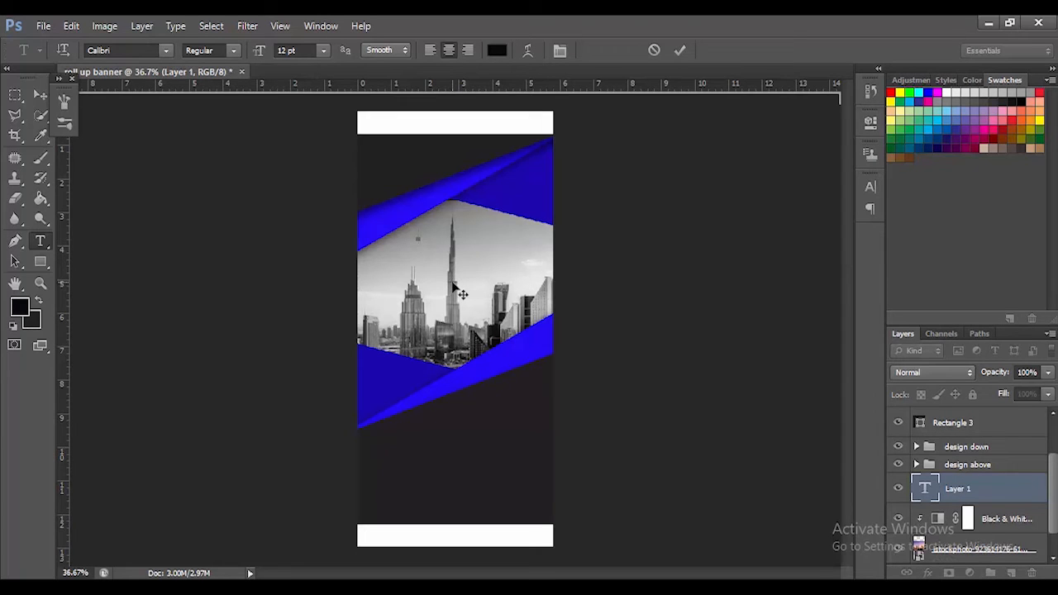
type("COM")
type("PANY NA")
type("ME")
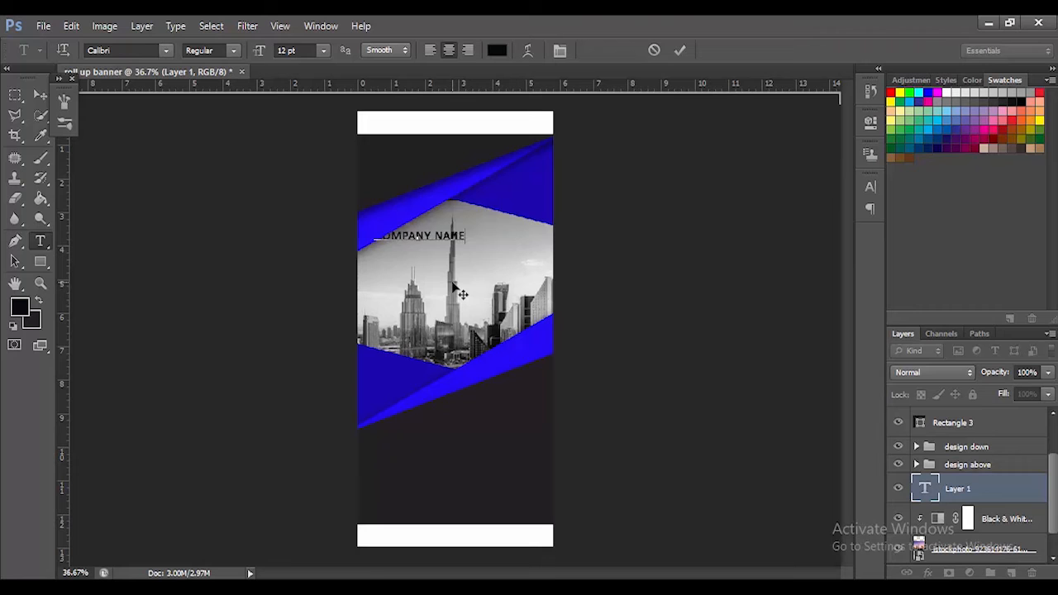
left_click(678, 51)
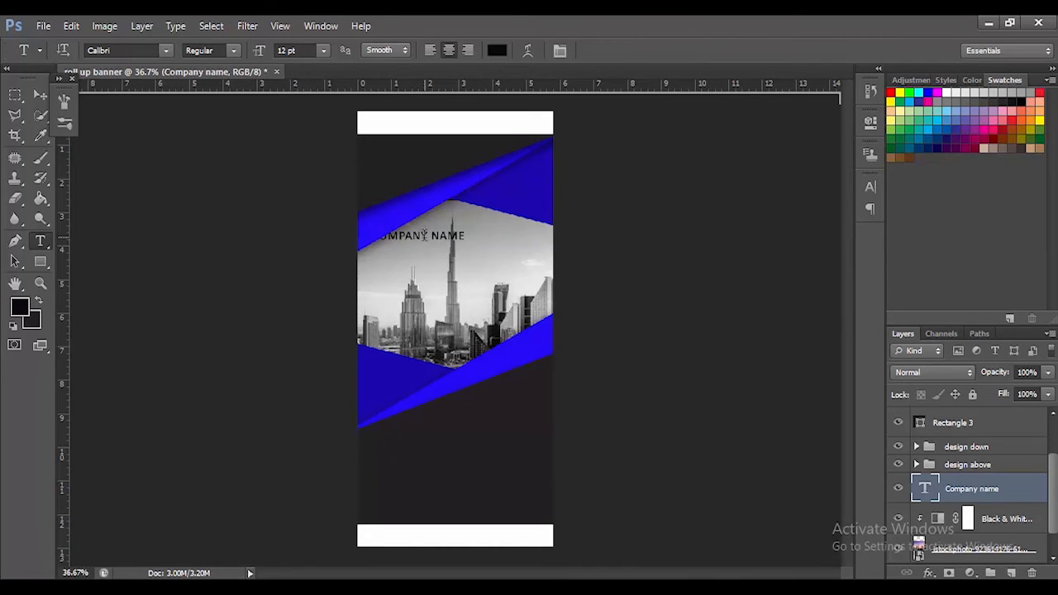
Move the company name text to about X 272, Y 144 px below the upper white bar and put its layer above Rectangle 3.
key("ctrl+t")
left_click_drag(436, 232, 460, 156)
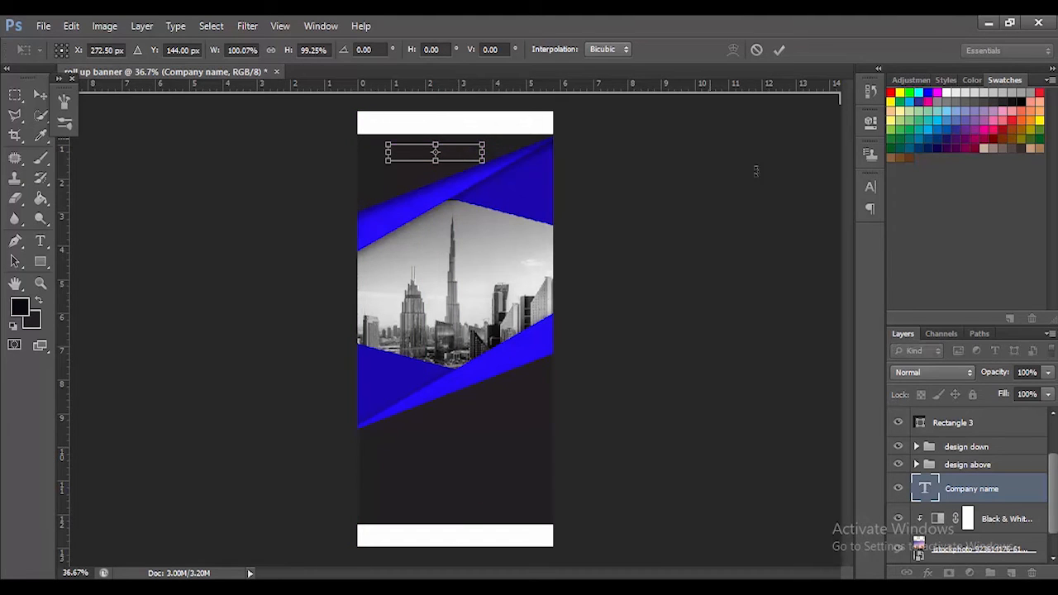
left_click(778, 51)
left_click_drag(968, 488, 963, 415)
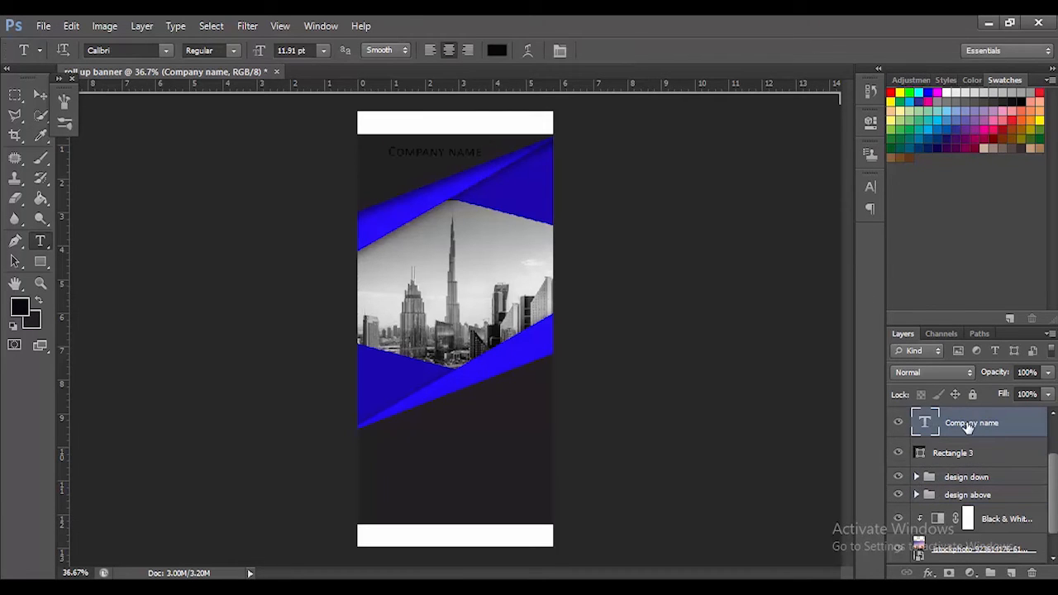
Apply a white Color Overlay at 100% opacity to the company name text layer.
right_click(965, 423)
left_click(841, 100)
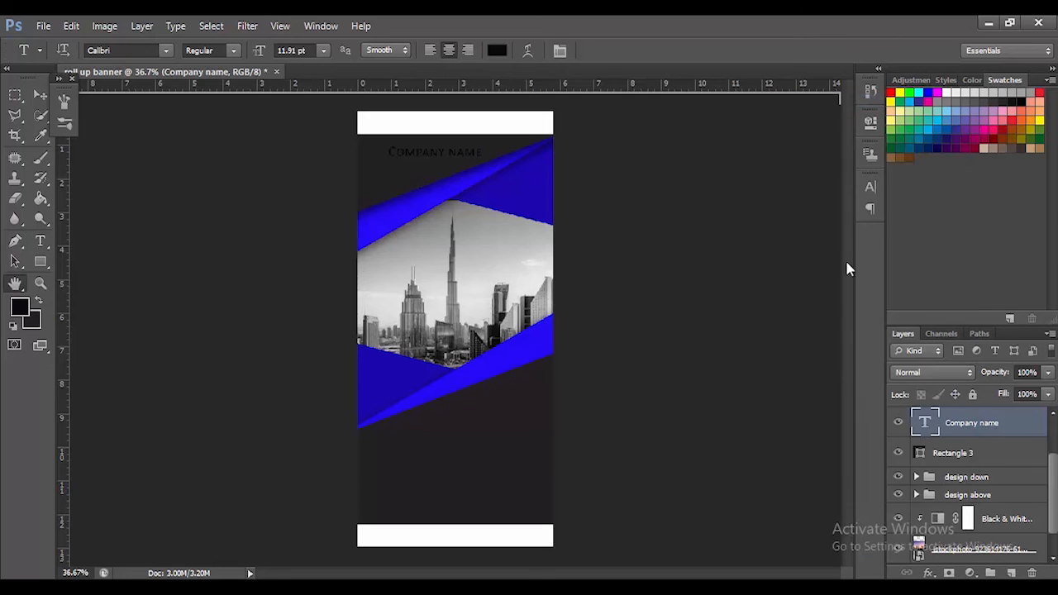
left_click(567, 488)
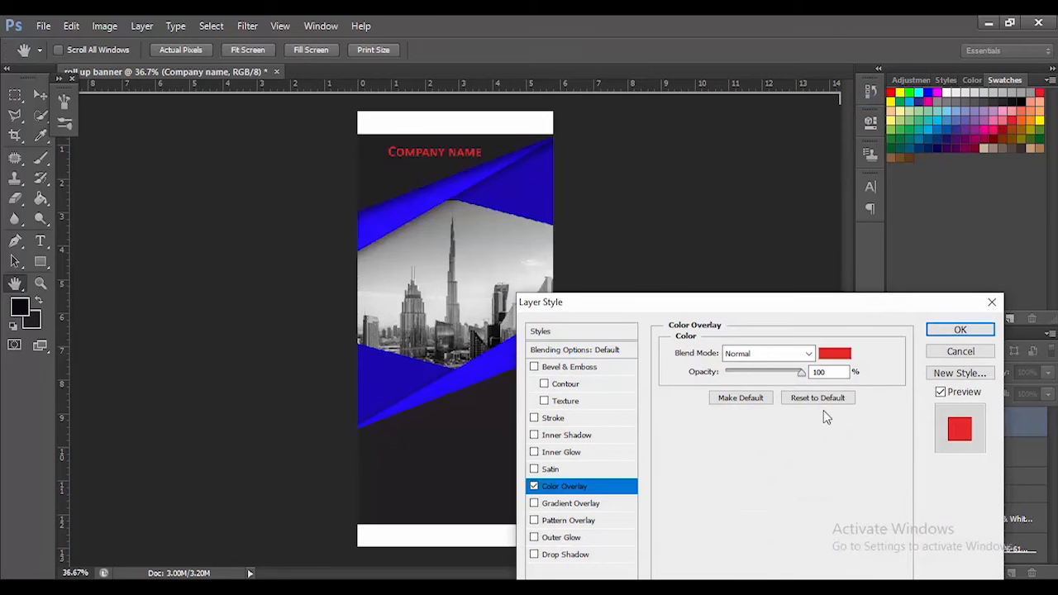
left_click(835, 354)
left_click_drag(676, 397, 567, 239)
left_click(919, 285)
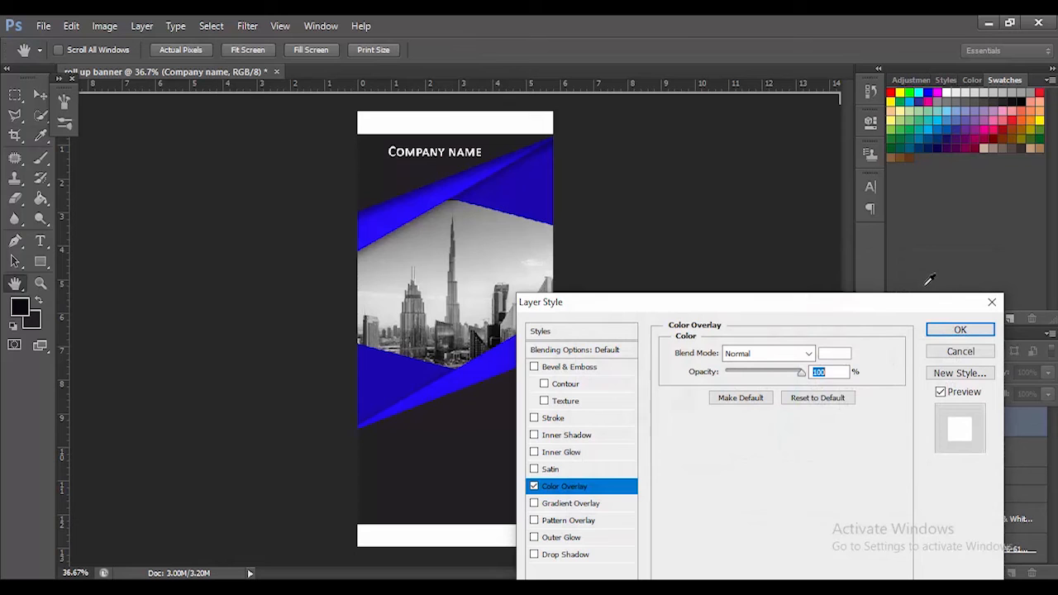
left_click(958, 330)
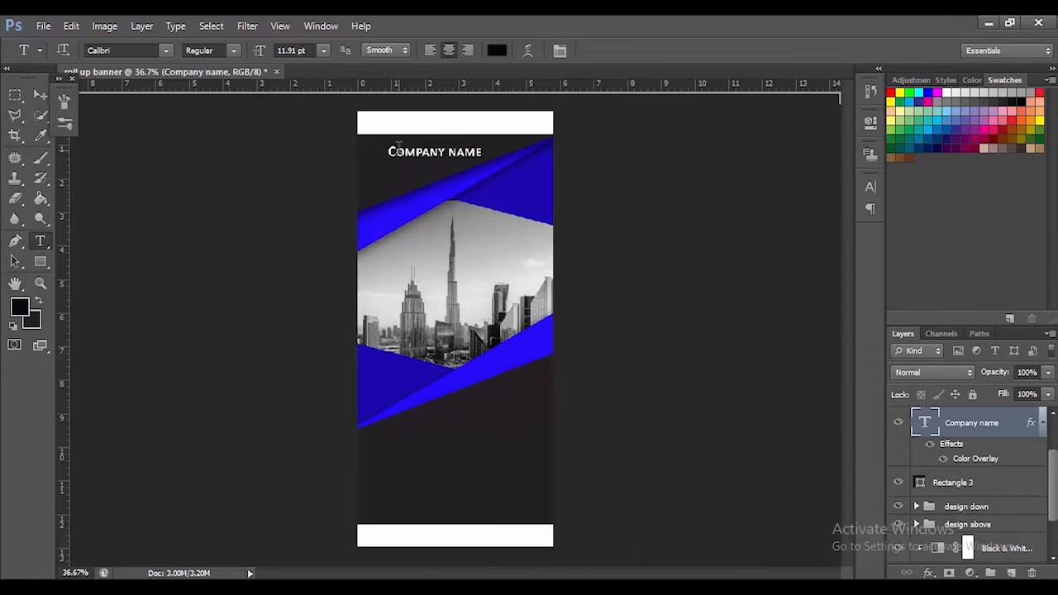
Shift the company name text to about X 306, Y 128 px, closer to the upper white bar.
scroll(397, 146, "up", 2)
scroll(398, 147, "up", 4)
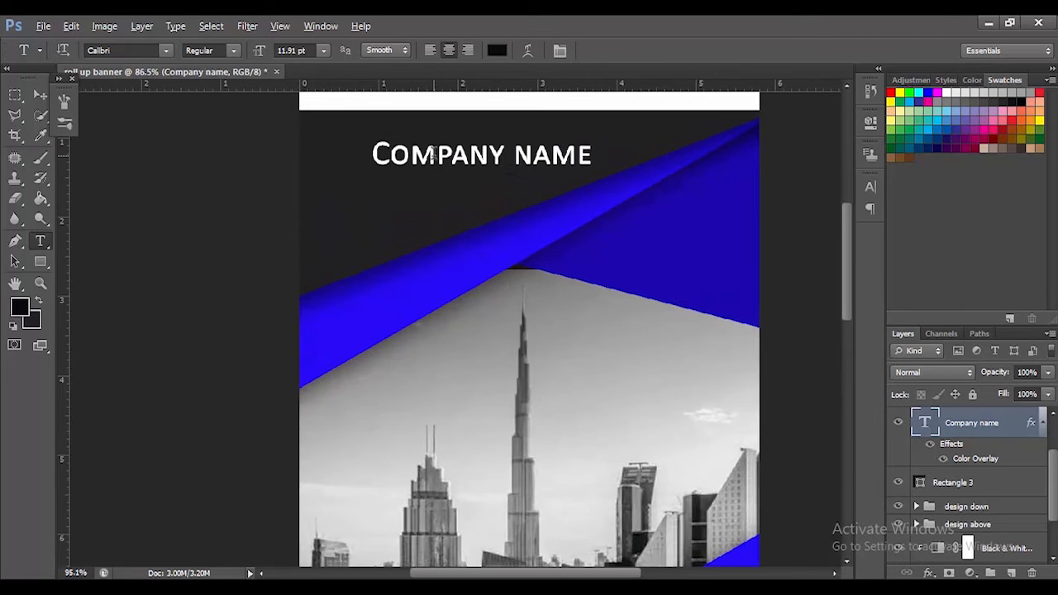
key("ctrl+t")
mouse_move(500, 152)
left_mouse_down()
mouse_move(522, 140)
mouse_move(513, 143)
left_mouse_up()
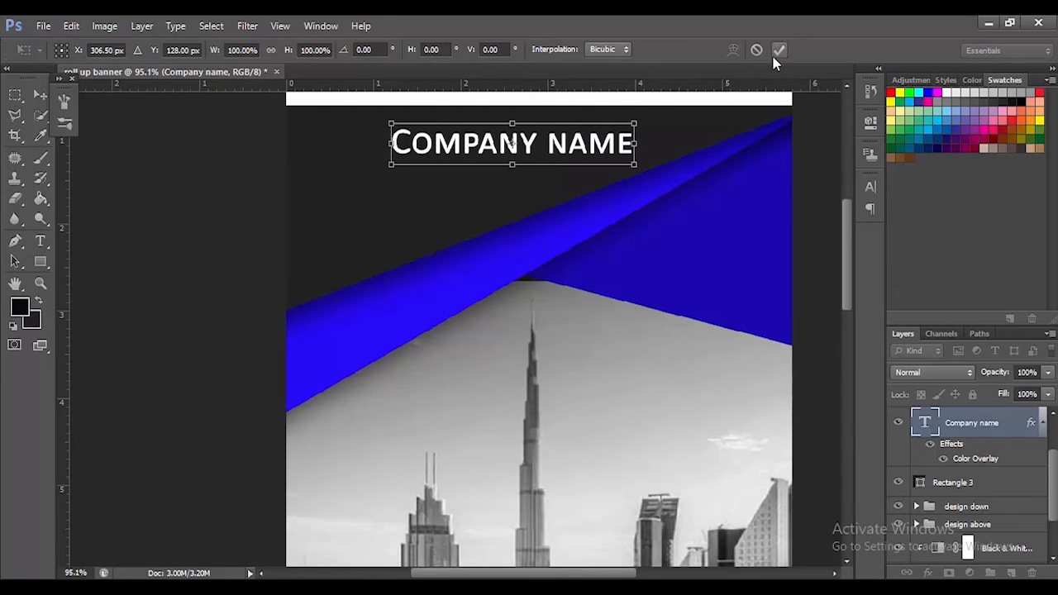
left_click(779, 49)
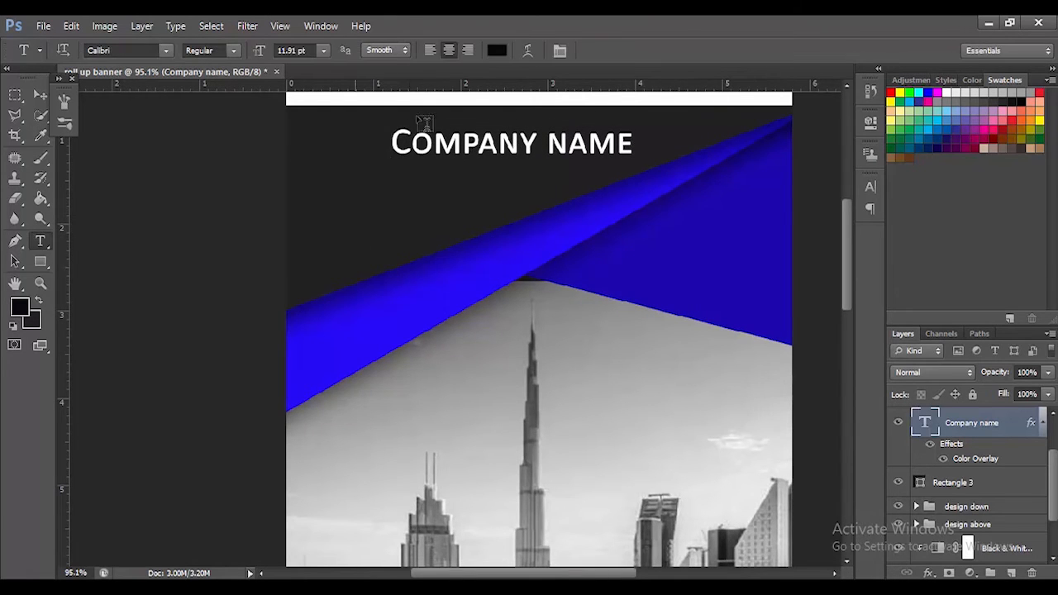
Set the company name's text colour to white.
left_click(497, 50)
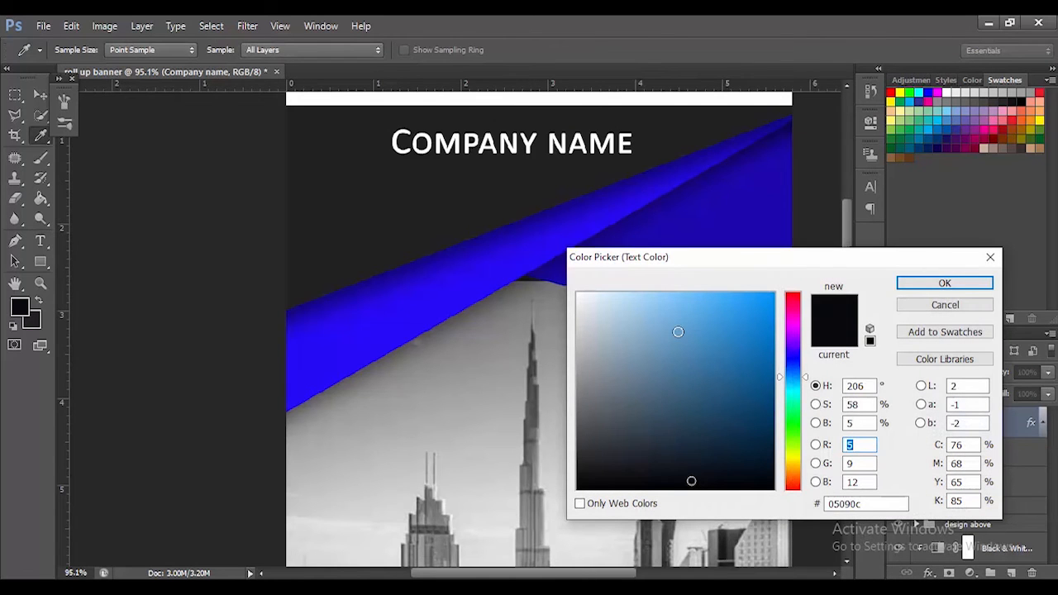
left_click_drag(677, 330, 472, 232)
left_click(907, 283)
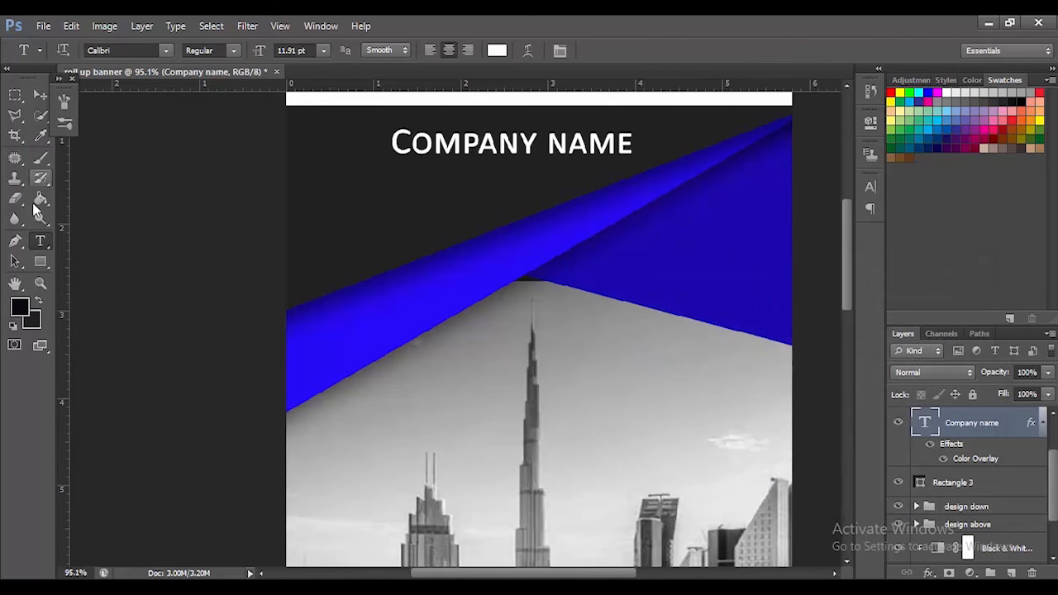
Draw a solid triangle custom shape about 89 by 75 px beside the start of the company name.
left_click(40, 262)
left_click(107, 331)
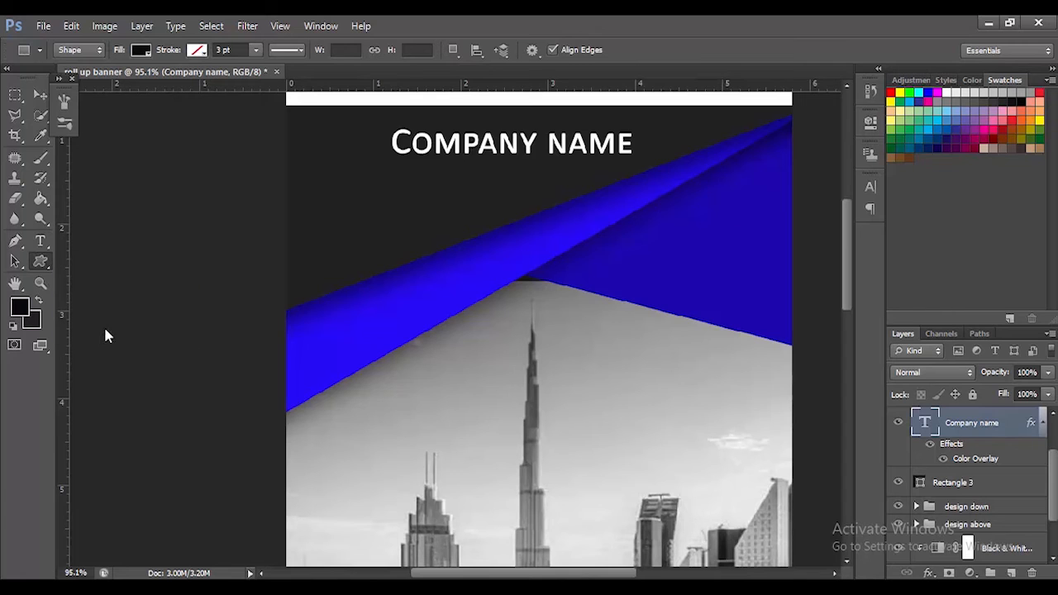
left_click(594, 50)
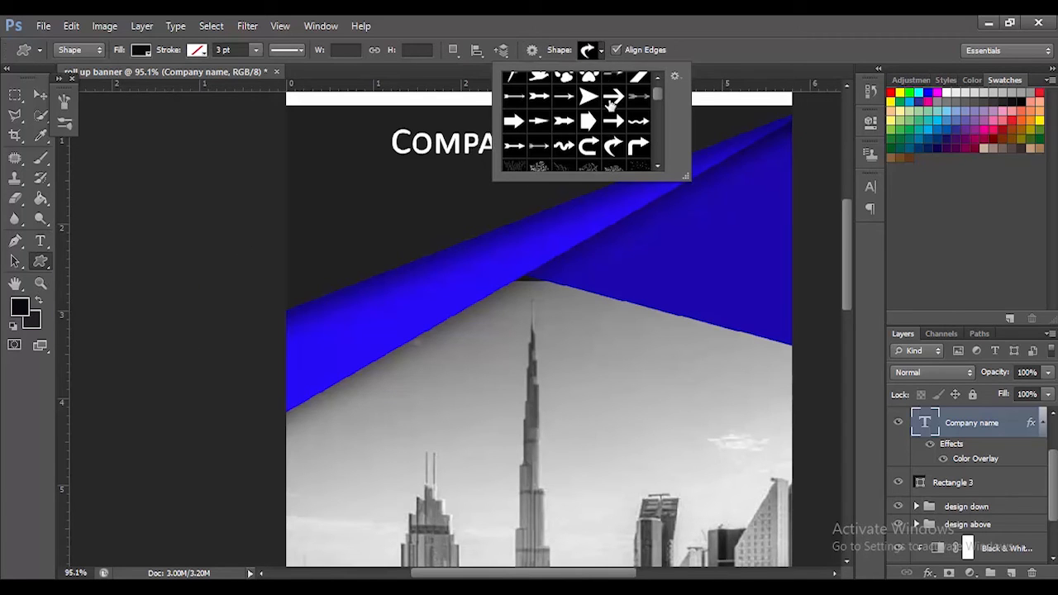
scroll(611, 137, "down", 2)
scroll(605, 140, "down", 8)
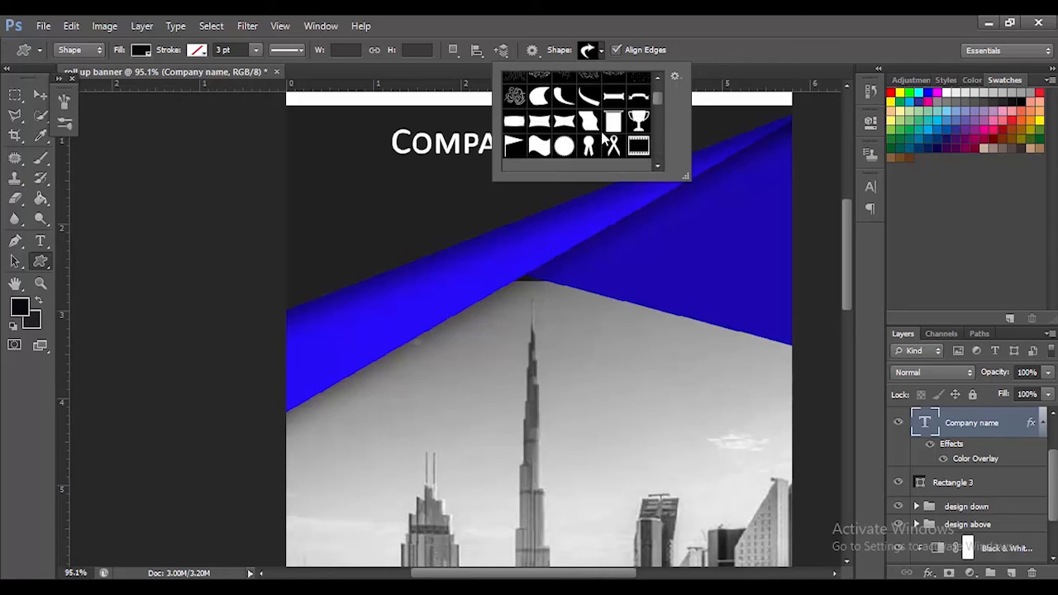
scroll(605, 140, "down", 10)
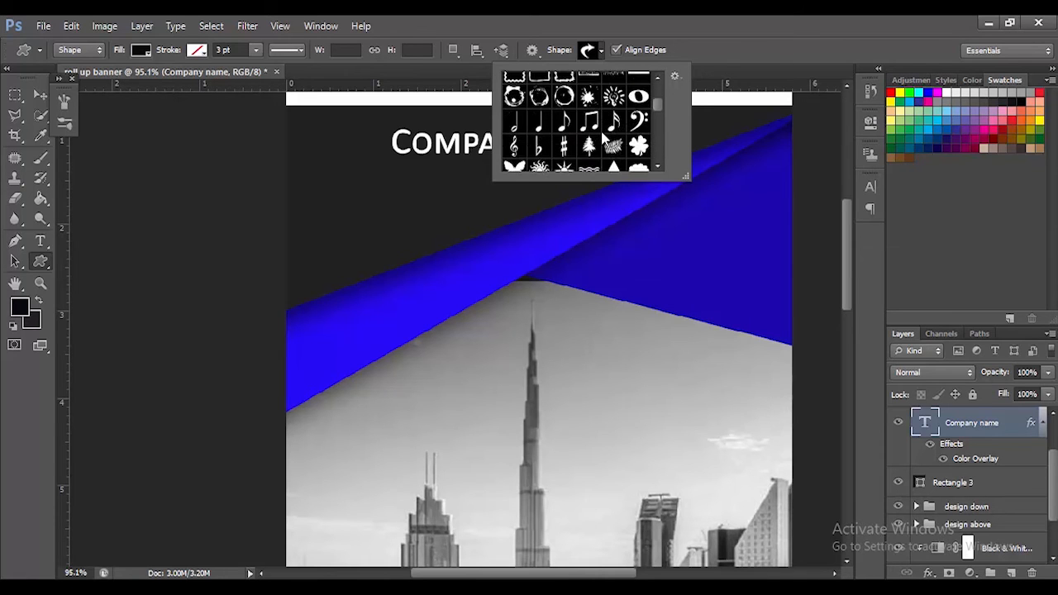
scroll(606, 141, "down", 10)
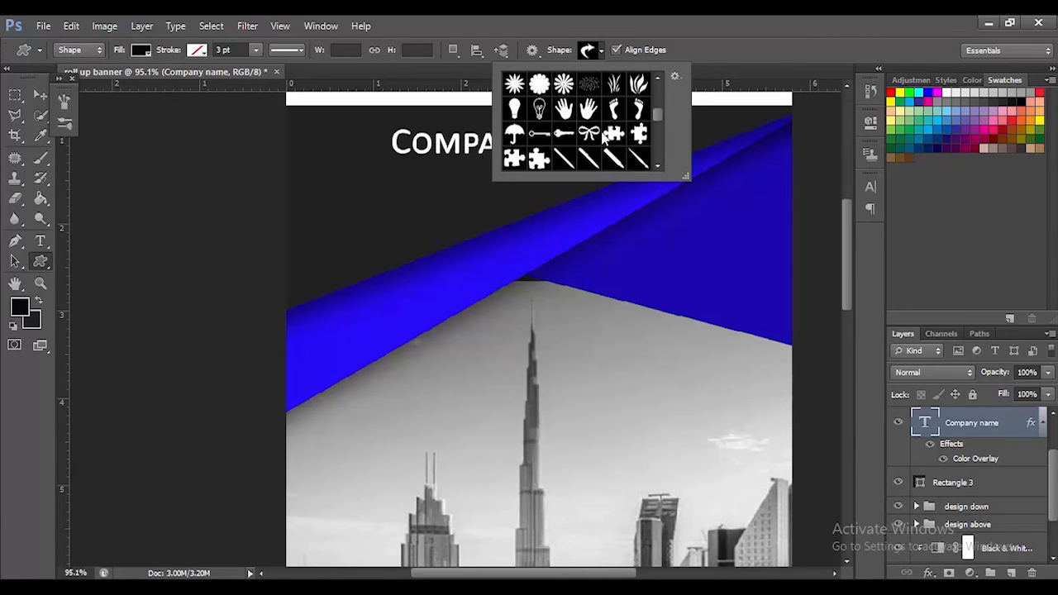
scroll(606, 141, "down", 10)
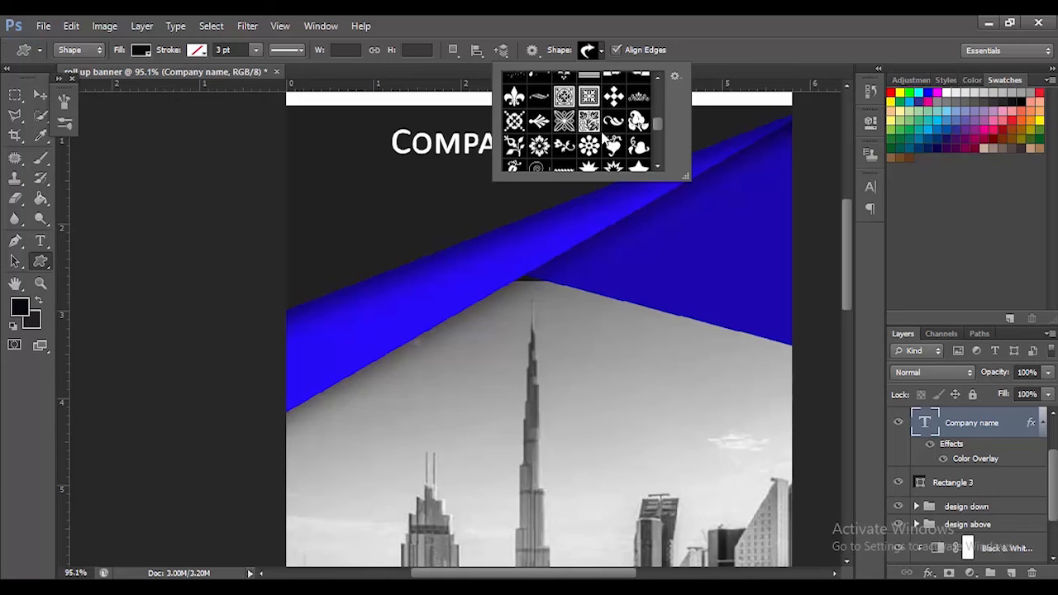
scroll(604, 139, "down", 6)
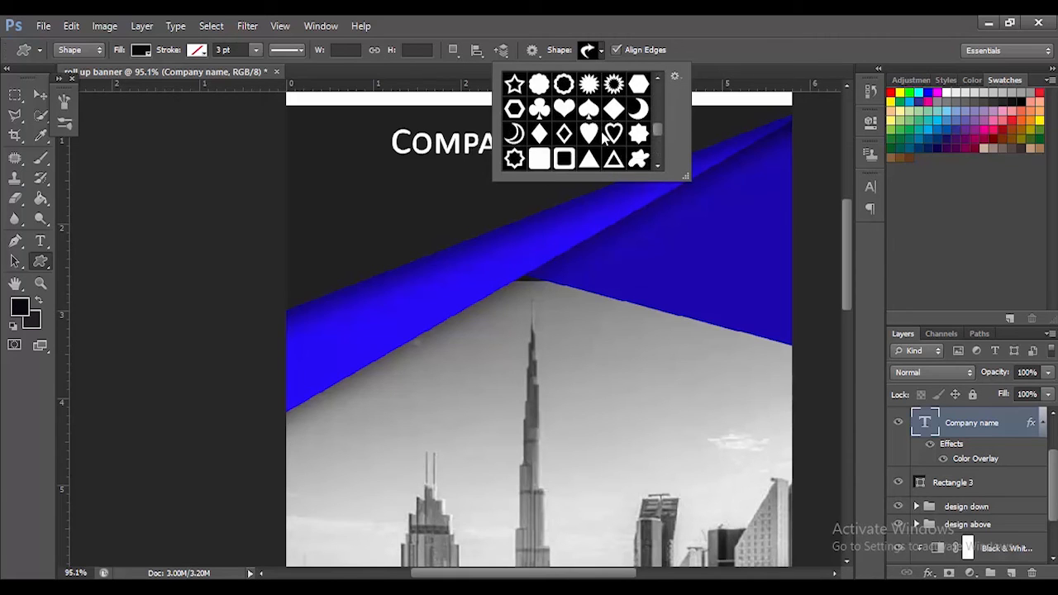
left_click(590, 124)
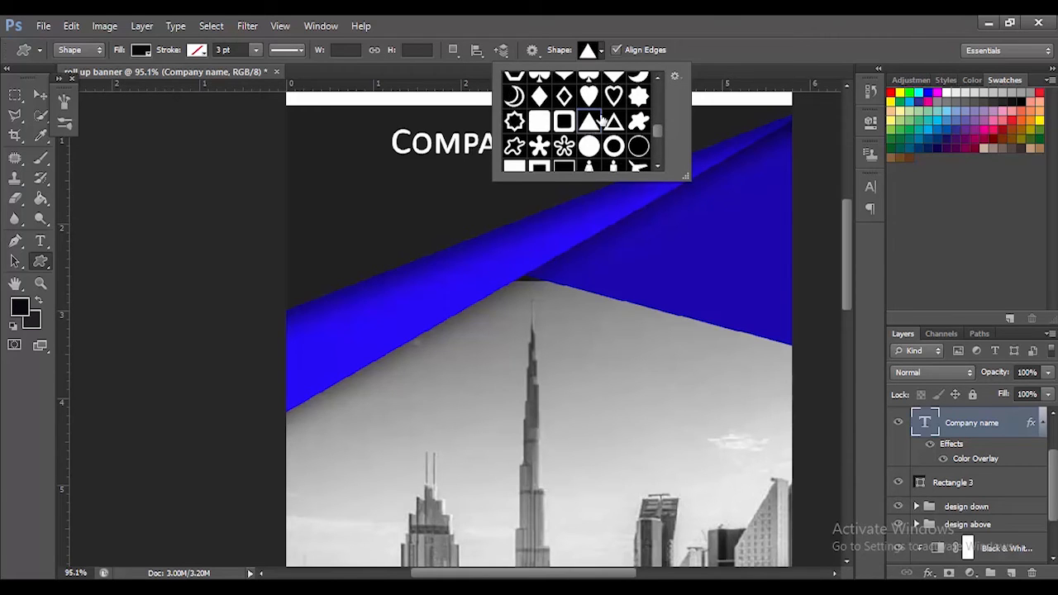
left_click(716, 18)
left_click_drag(312, 143, 377, 198)
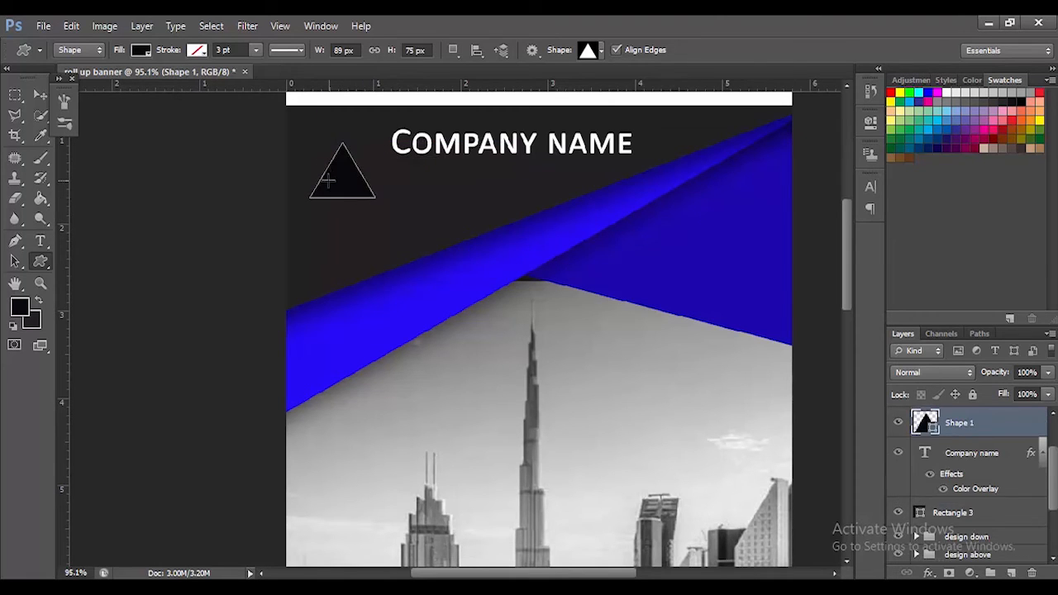
right_click(343, 175)
left_click(334, 182)
left_click(364, 166)
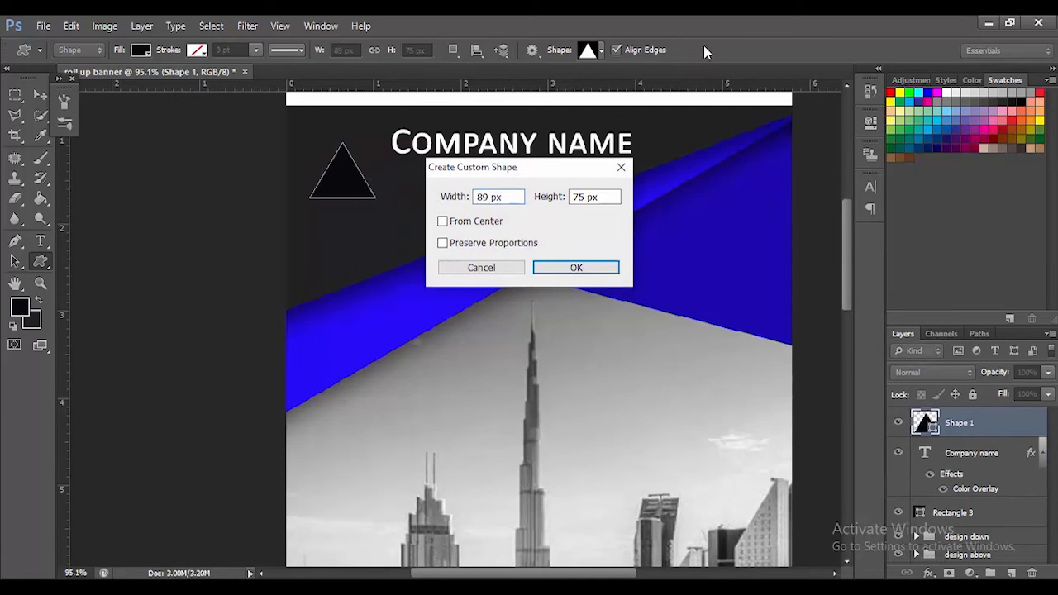
left_click(482, 268)
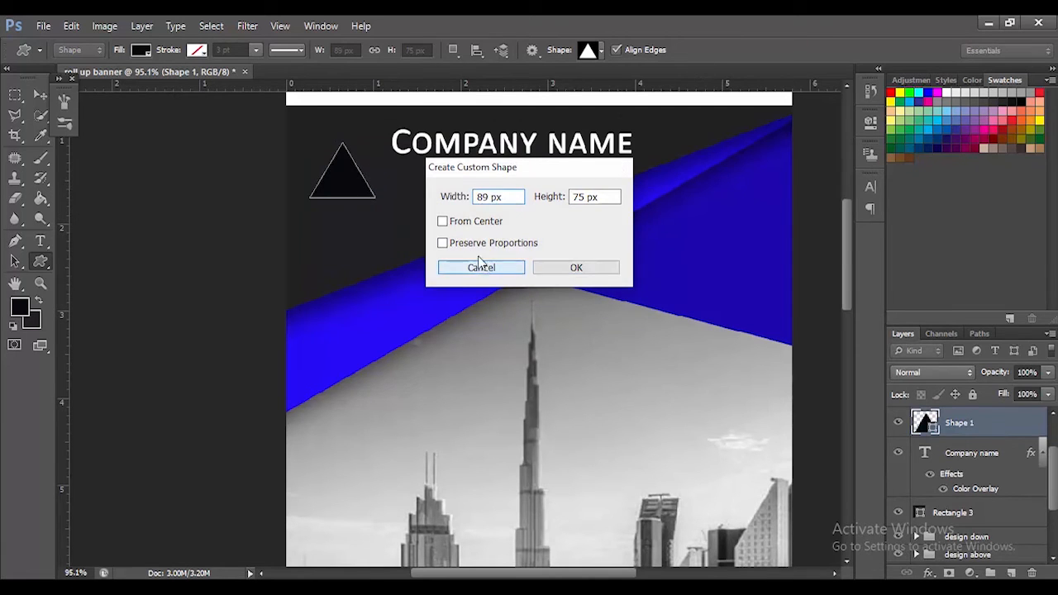
Flip the triangle horizontally and rotate it 90° clockwise.
key("ctrl+t")
right_click(361, 182)
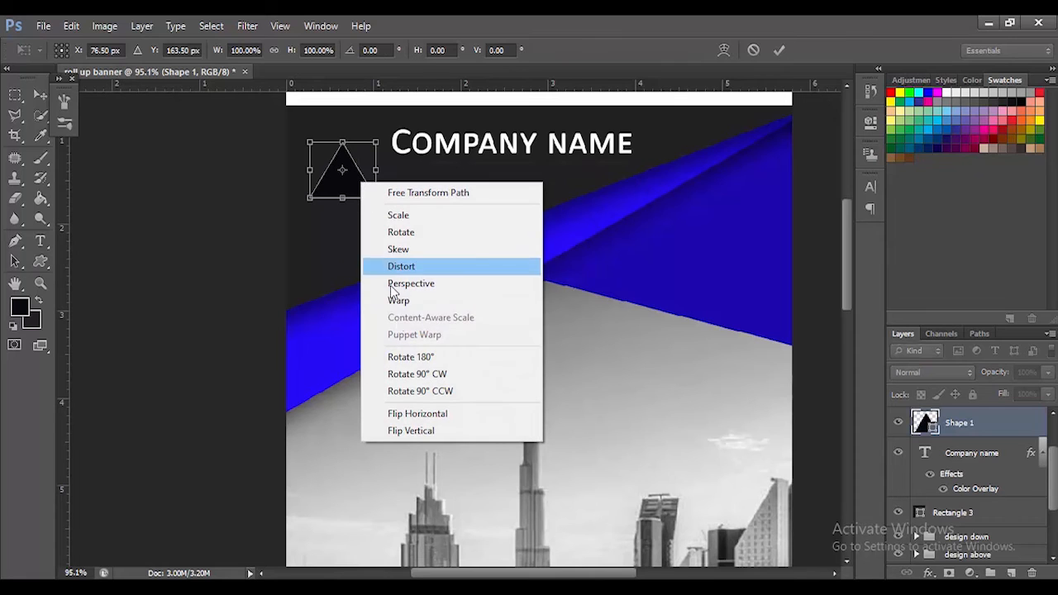
left_click(418, 414)
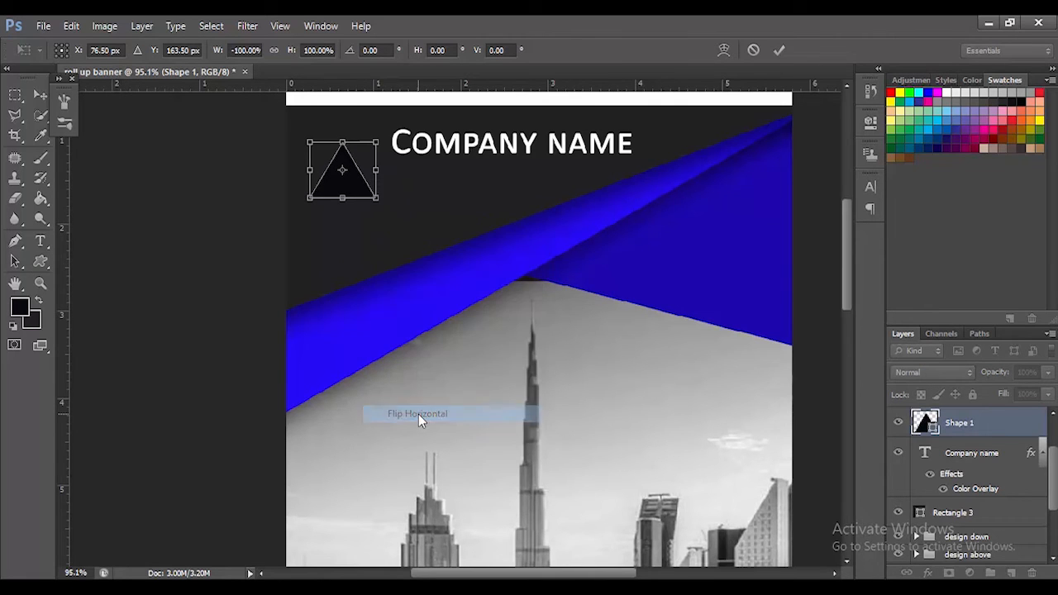
right_click(358, 175)
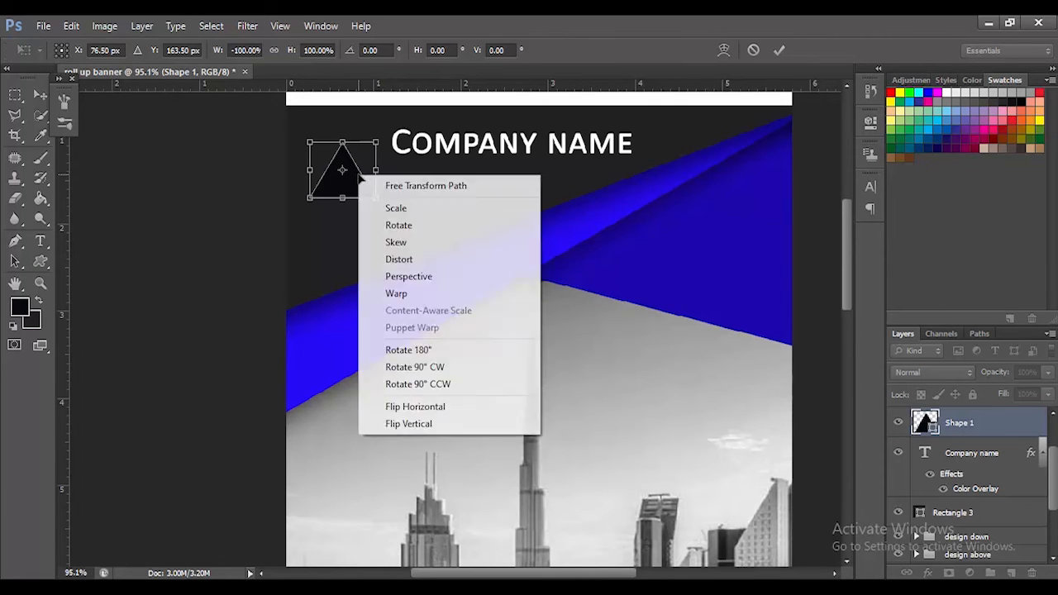
left_click(421, 367)
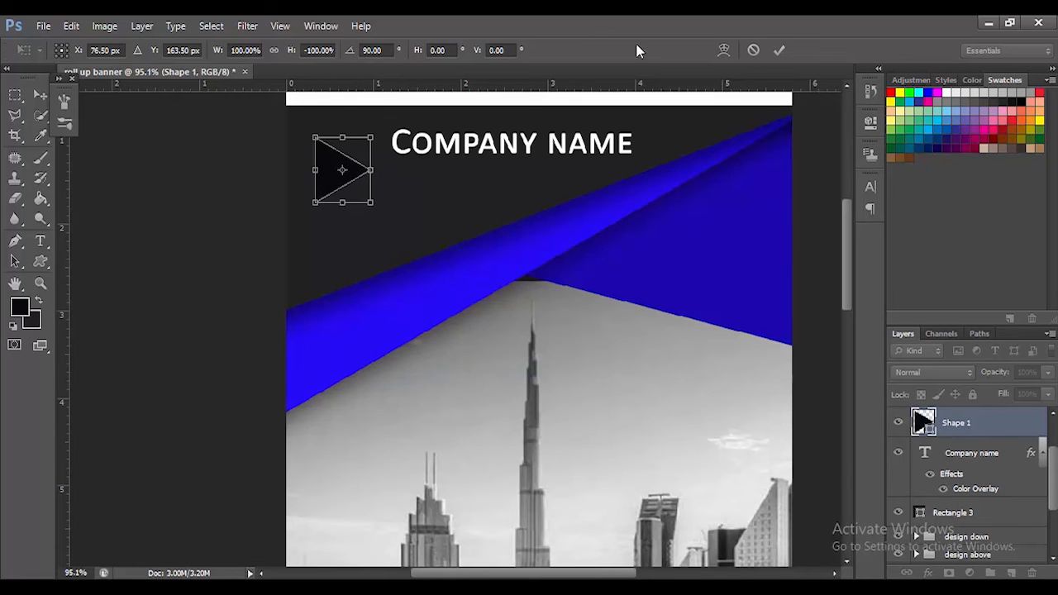
left_click(779, 50)
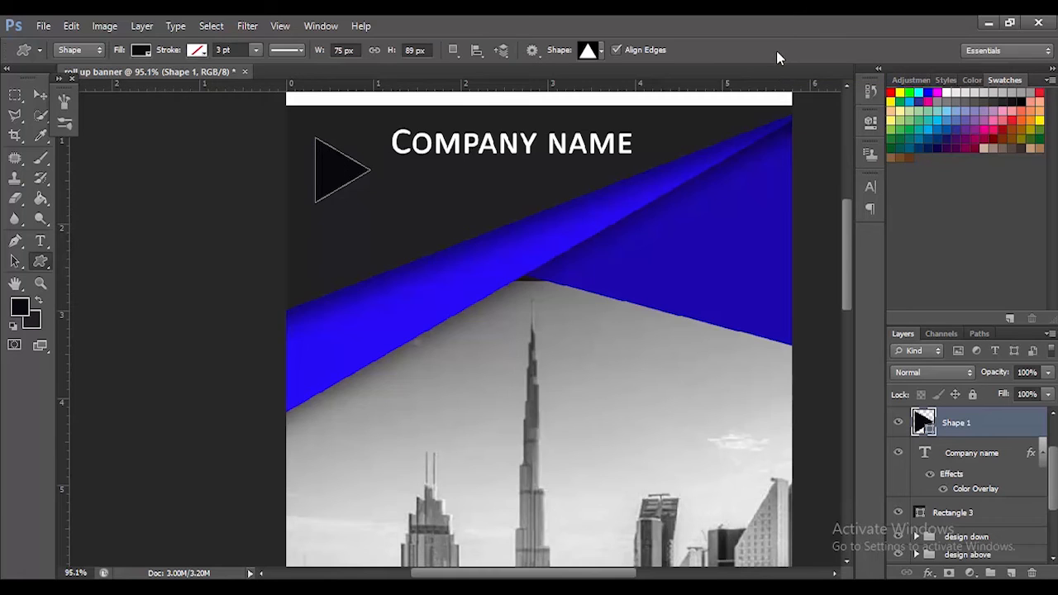
Set the triangle's fill to the dark blue 1c08ad sampled from the banner's darker diagonal shape.
left_click(137, 53)
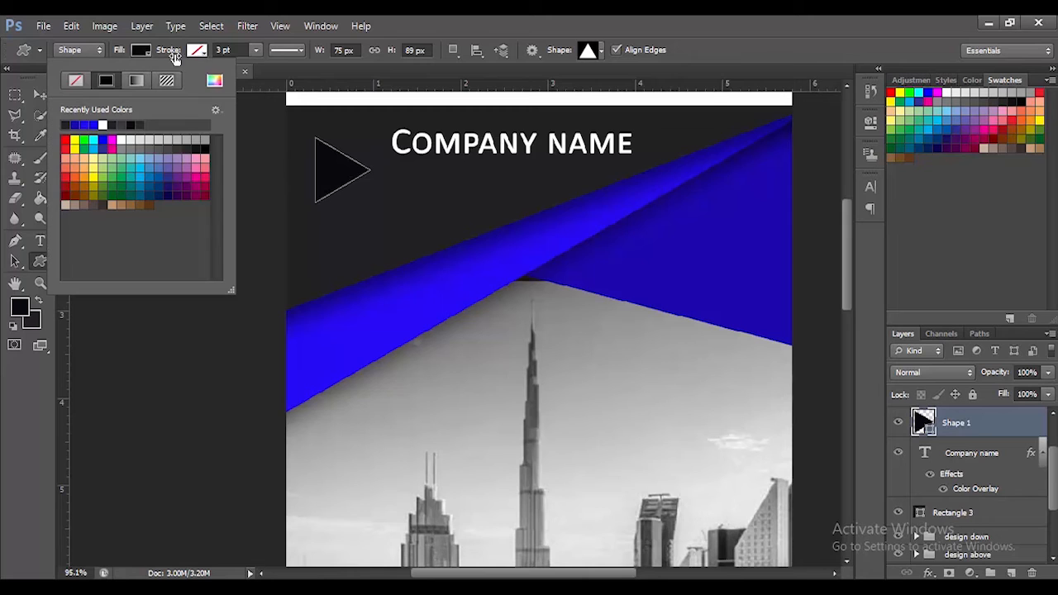
left_click(217, 83)
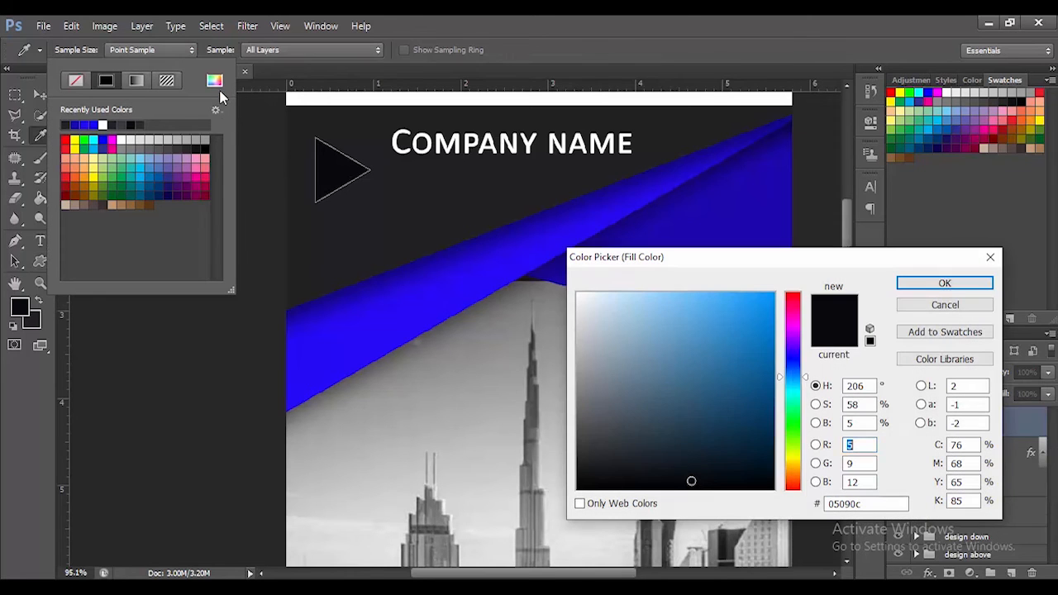
left_click(629, 203)
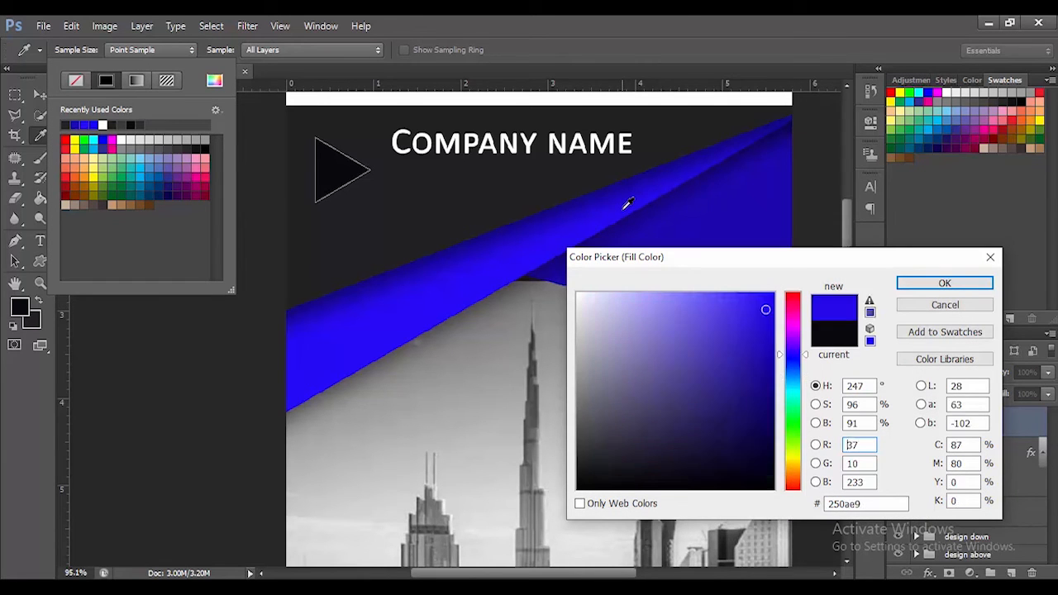
left_click(676, 217)
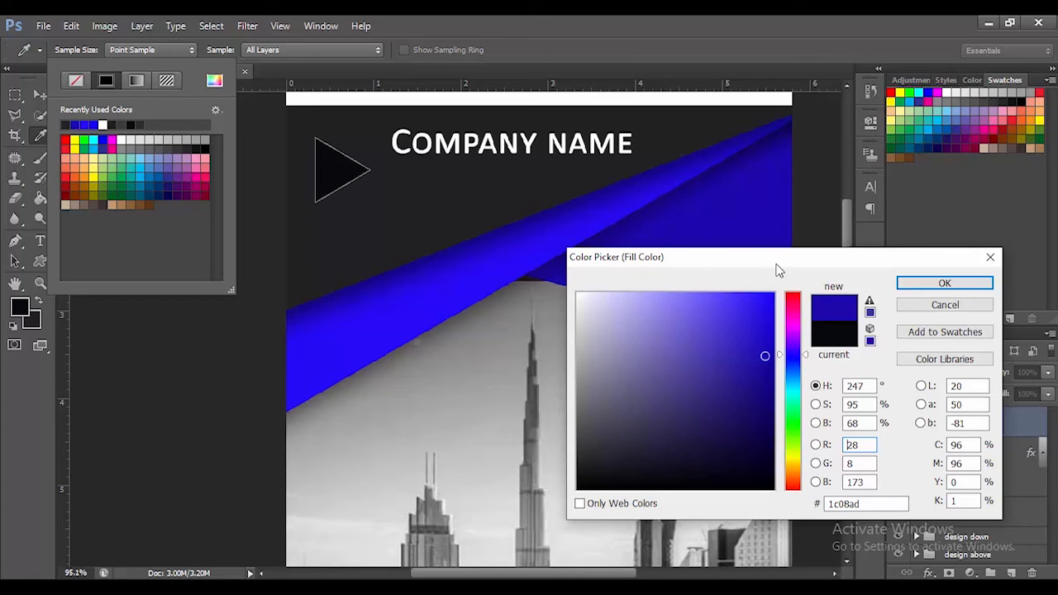
left_click(945, 284)
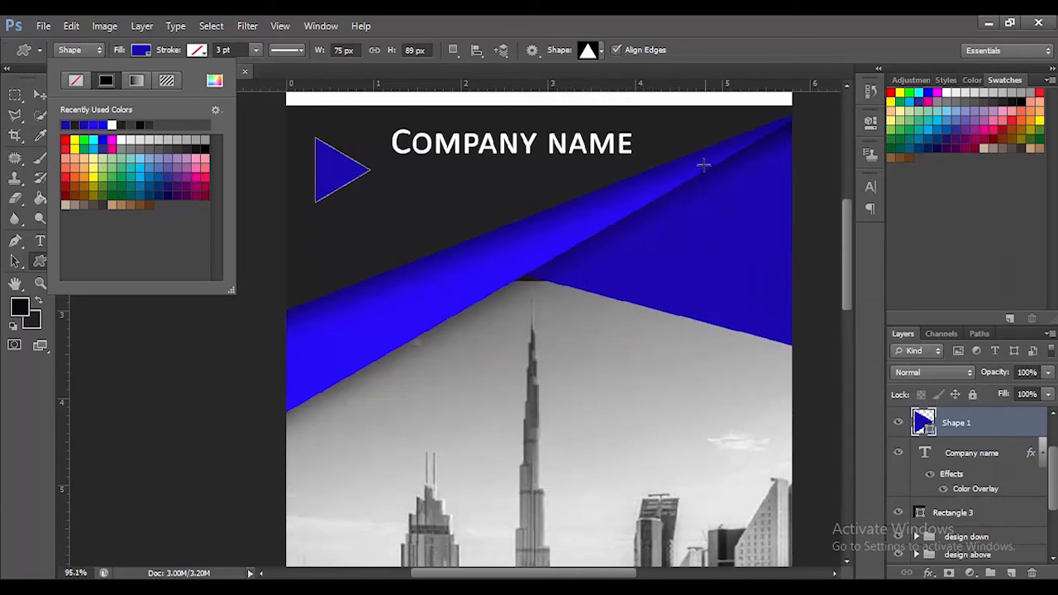
Duplicate the Shape 1 triangle layer and select the copy.
left_click_drag(992, 425, 1034, 573)
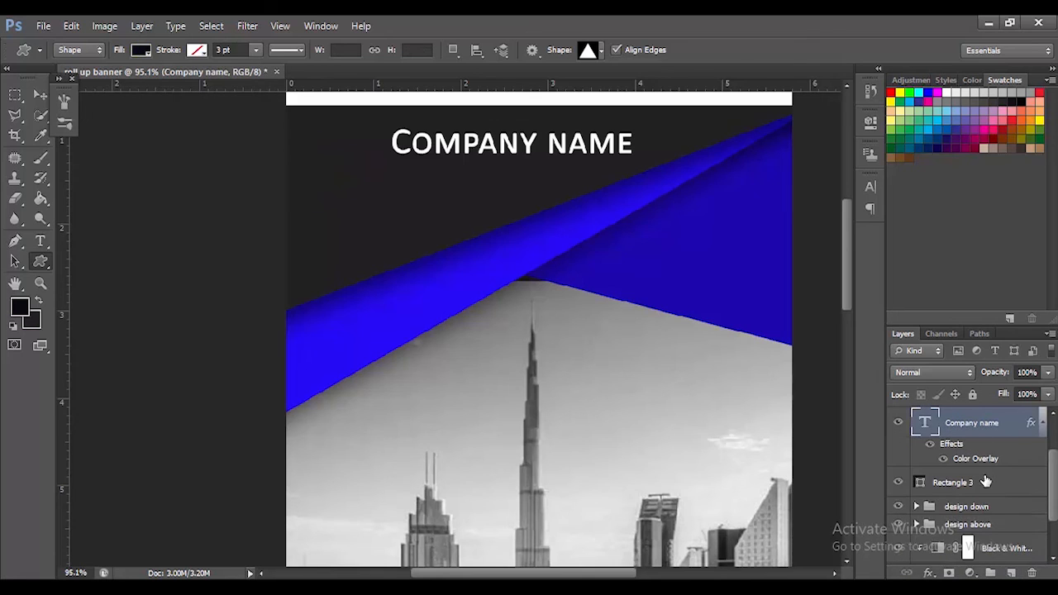
key("ctrl+z")
left_click_drag(988, 431, 1012, 573)
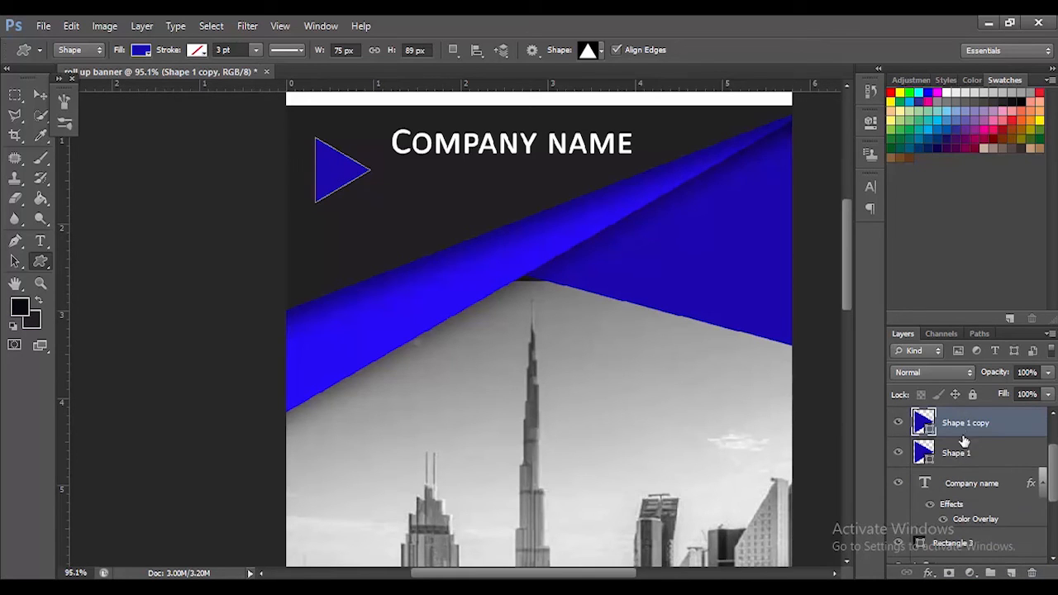
left_click(961, 456)
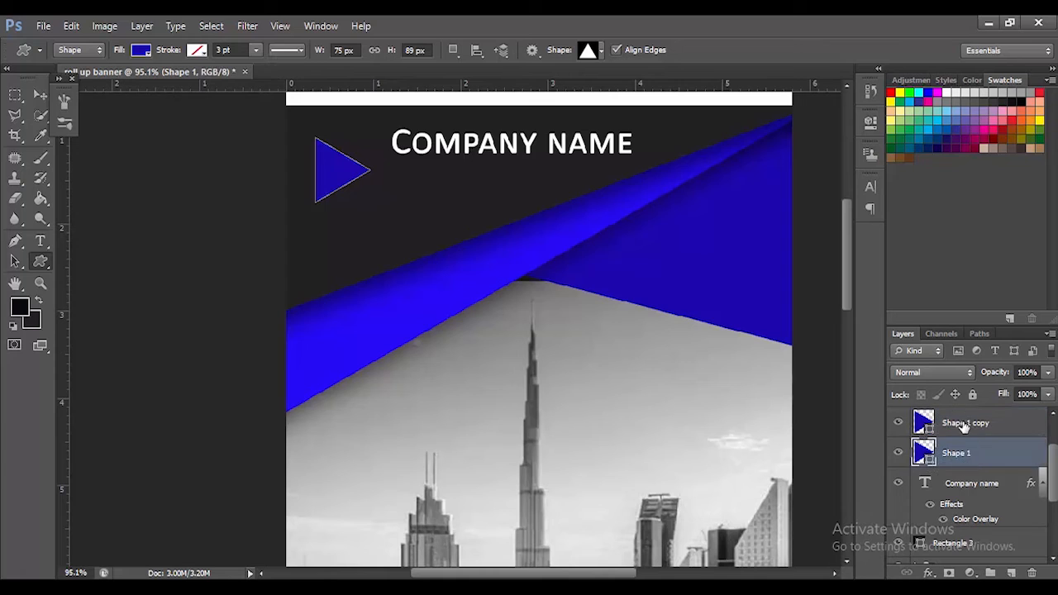
left_click(964, 425)
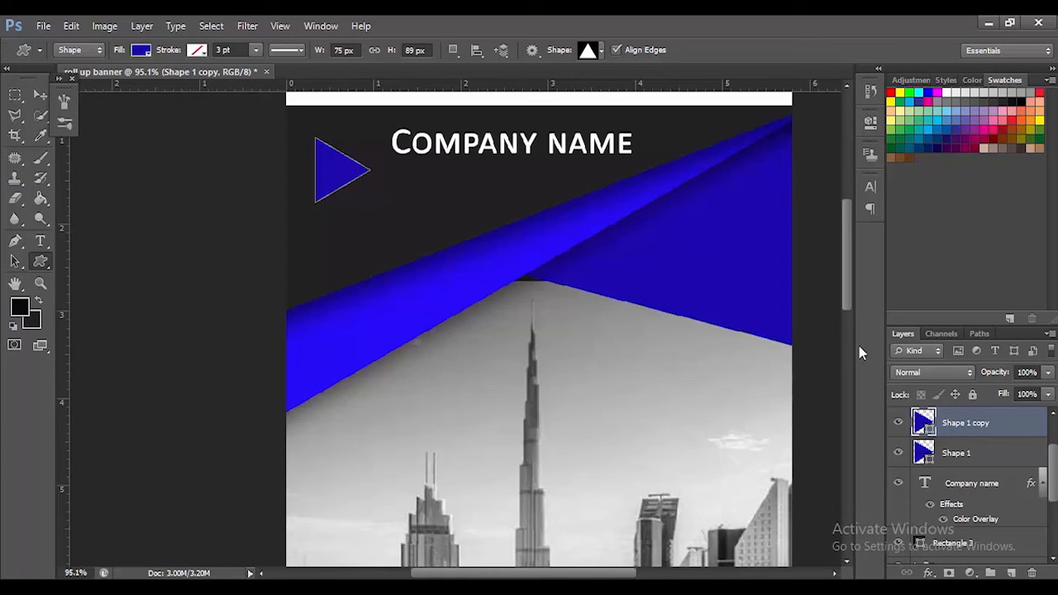
Offset the Shape 1 copy triangle slightly down and to the left of the original triangle.
left_click(39, 95)
left_click_drag(338, 174, 326, 188)
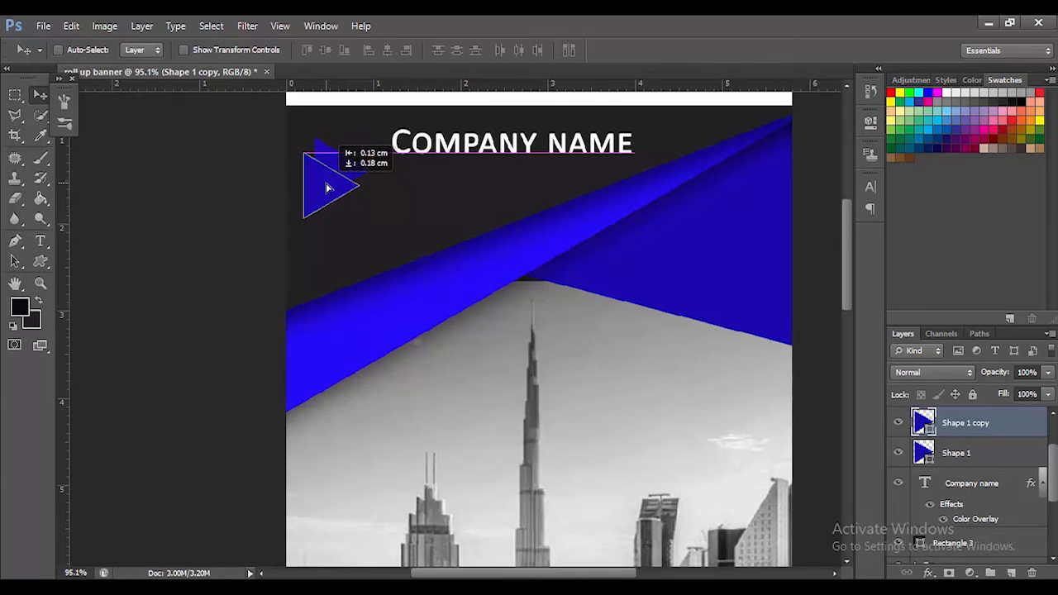
mouse_move(327, 189)
left_mouse_down()
mouse_move(337, 177)
mouse_move(327, 179)
left_mouse_up()
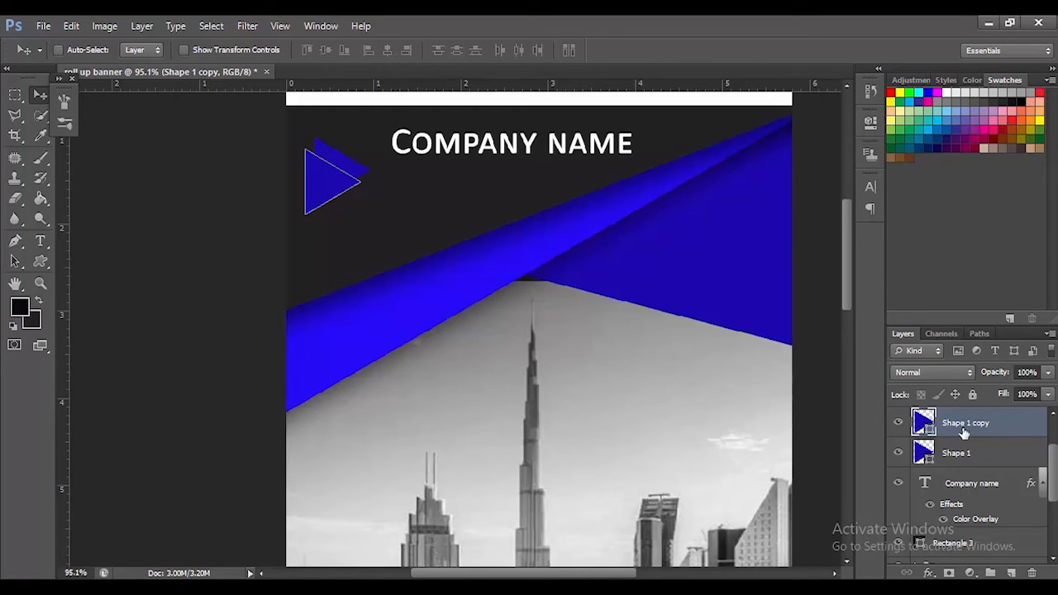
Set the Shape 1 copy triangle's fill to the bright blue 260bf5 sampled from the lighter diagonal band.
left_click(41, 262)
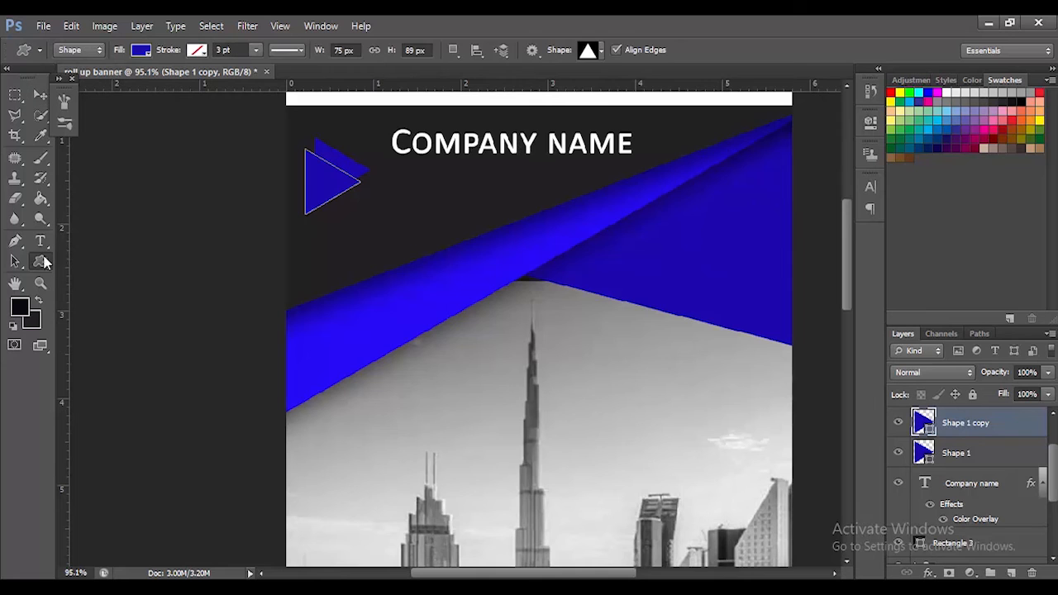
left_click(142, 51)
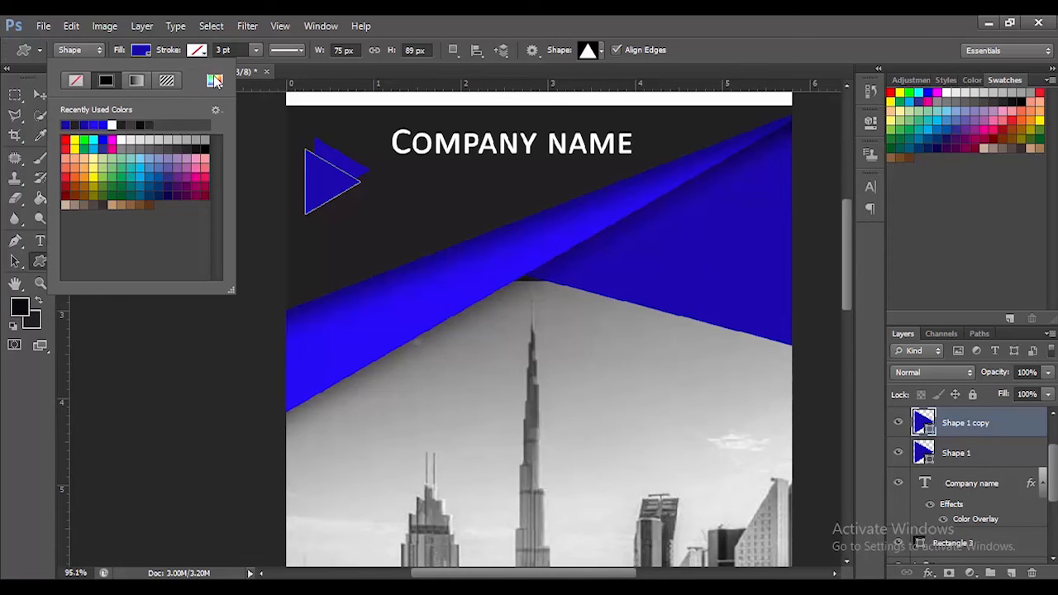
left_click(214, 80)
left_click(449, 281)
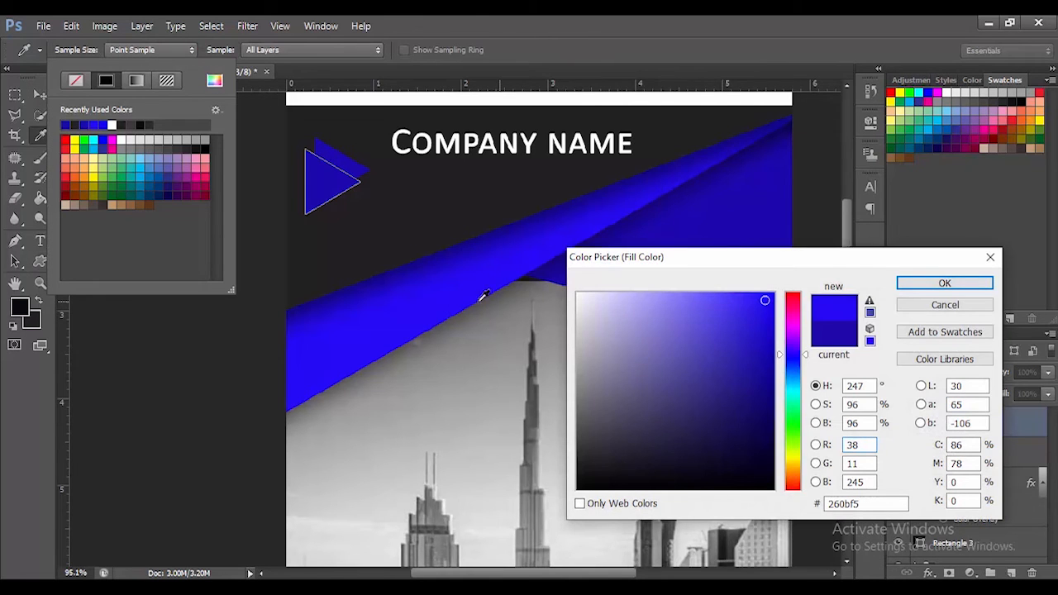
left_click(945, 283)
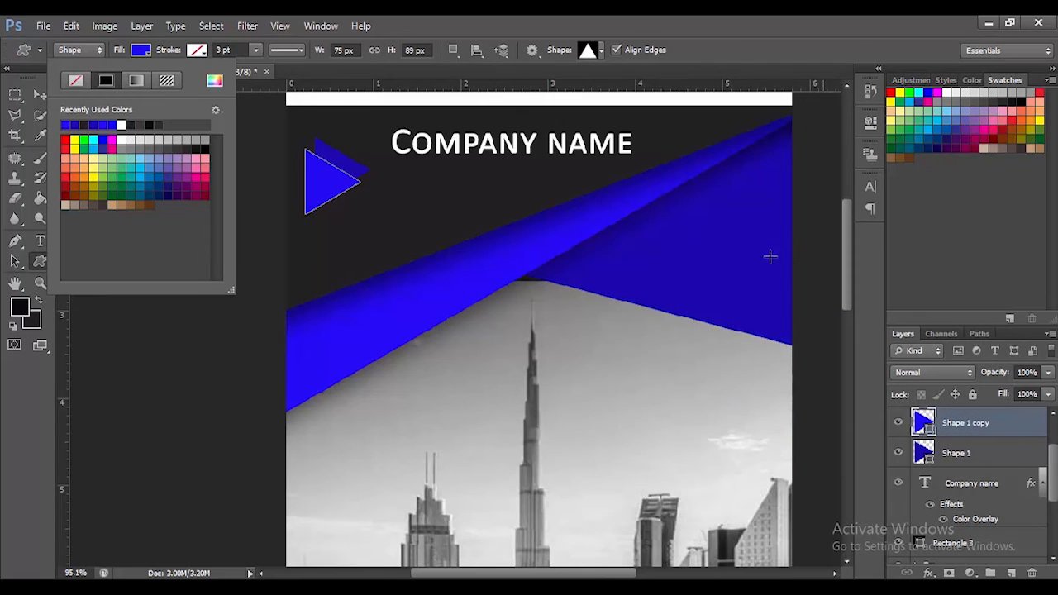
Clip the Shape 1 copy layer to the Shape 1 triangle with a clipping mask.
left_click(964, 426)
right_click(966, 424)
left_click(882, 234)
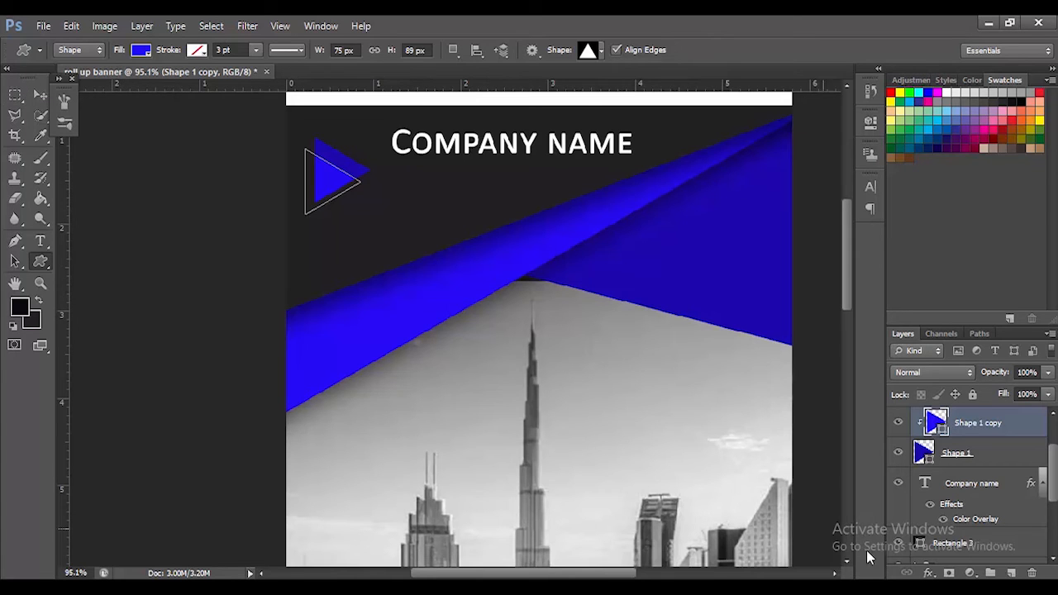
Scale both triangle logo layers together to about 74% width and 73% height, and move them up beside the company name.
left_click(969, 454, "shift")
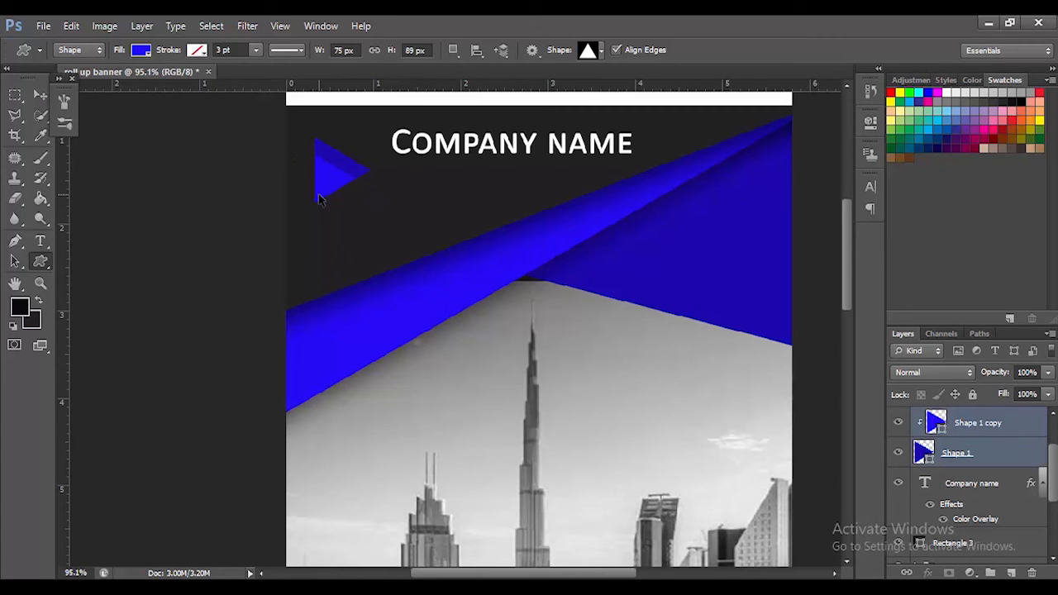
key("ctrl+t")
left_click_drag(347, 165, 349, 142)
left_click_drag(374, 190, 361, 178)
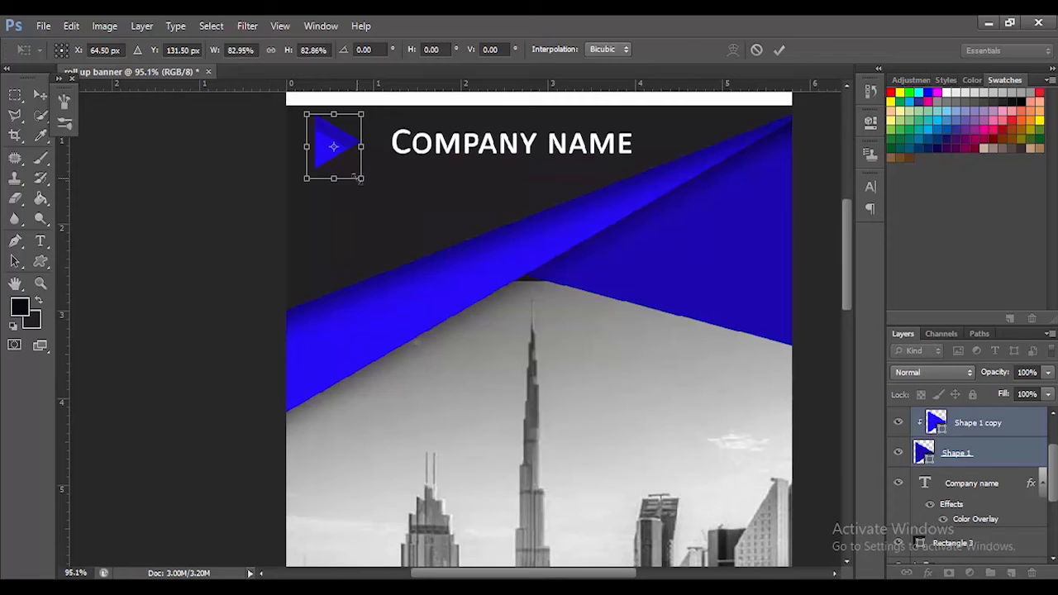
left_click_drag(354, 172, 345, 142)
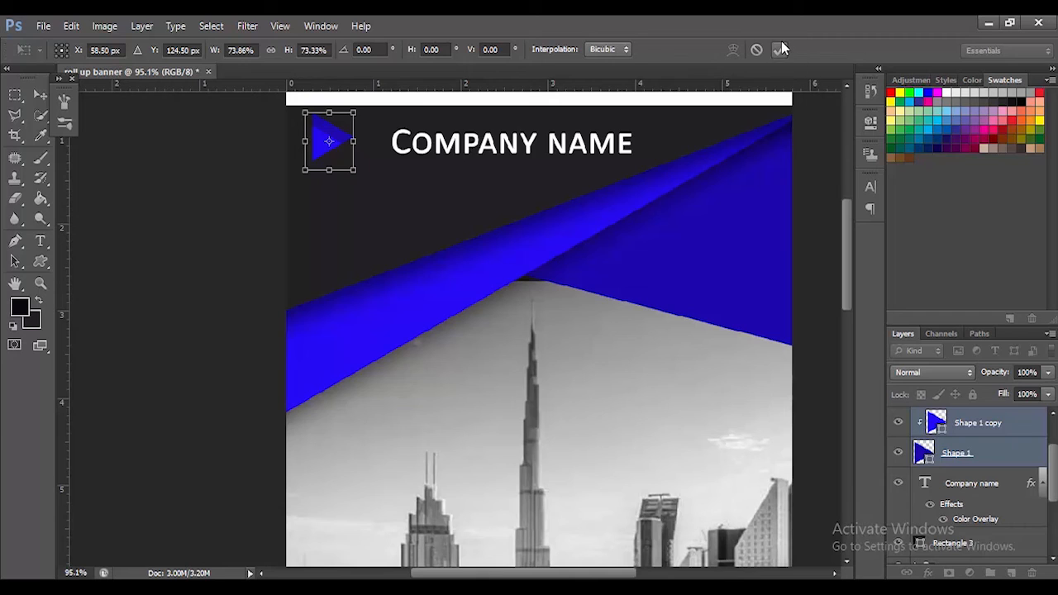
left_click(781, 43)
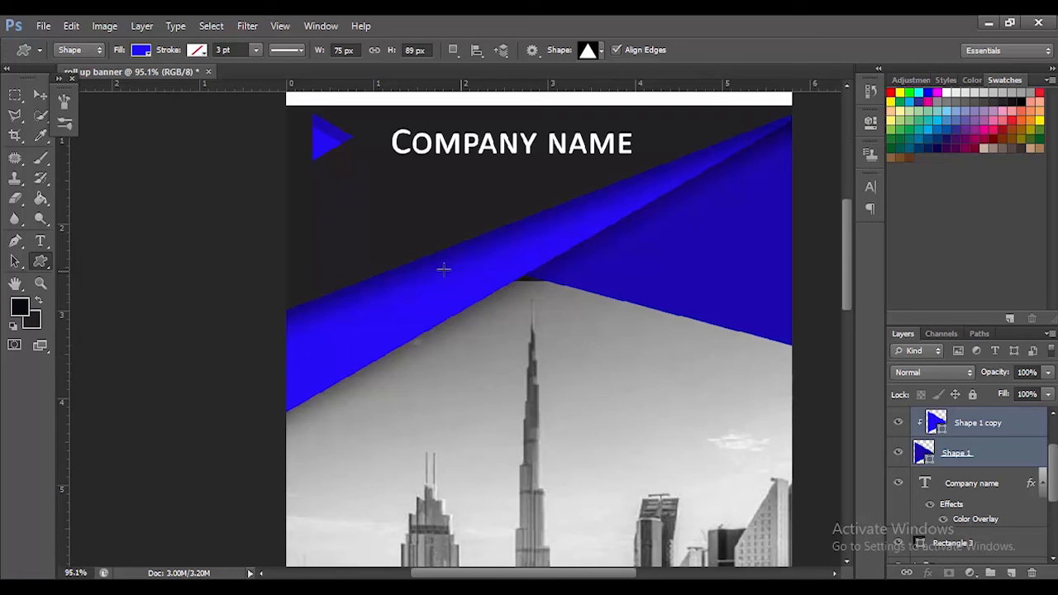
Draw a blue rectangle about 91 by 82 px in the dark lower area of the banner.
scroll(523, 306, "down", 4)
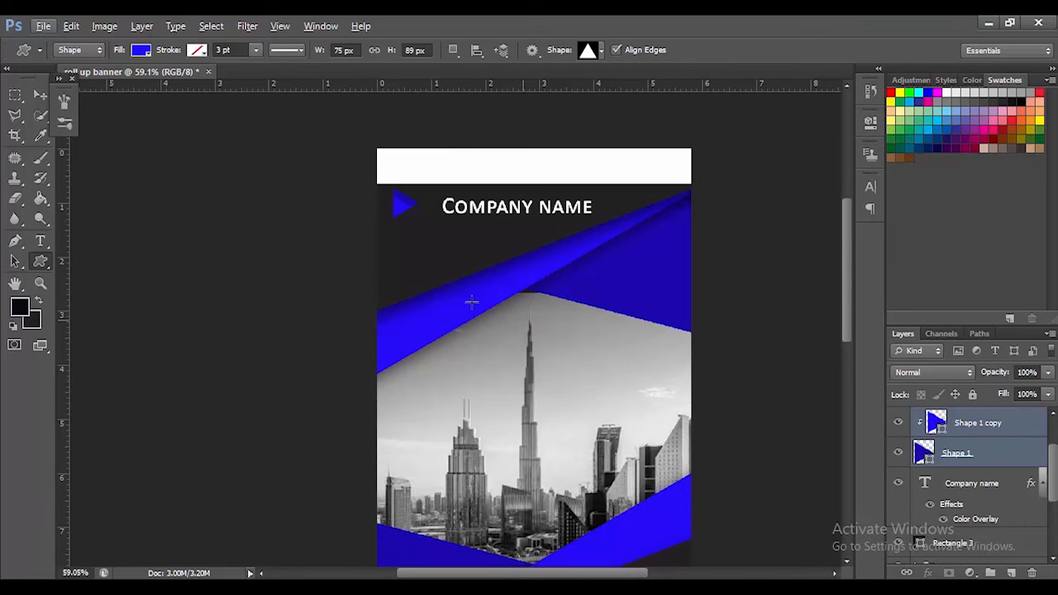
left_click(39, 96)
left_click_drag(541, 443, 435, 162)
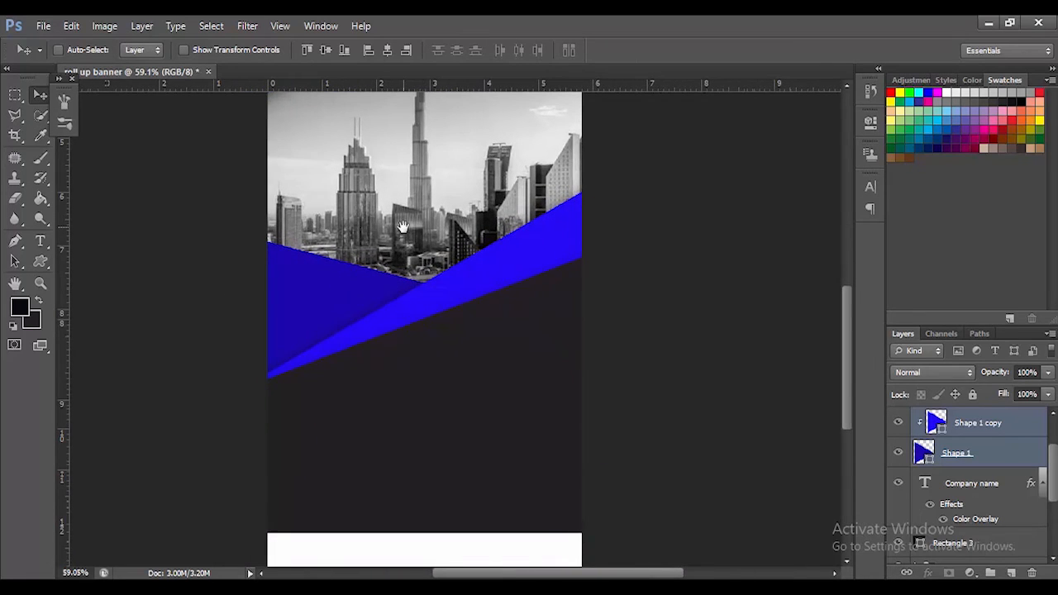
left_click_drag(403, 222, 436, 212)
left_click(45, 262)
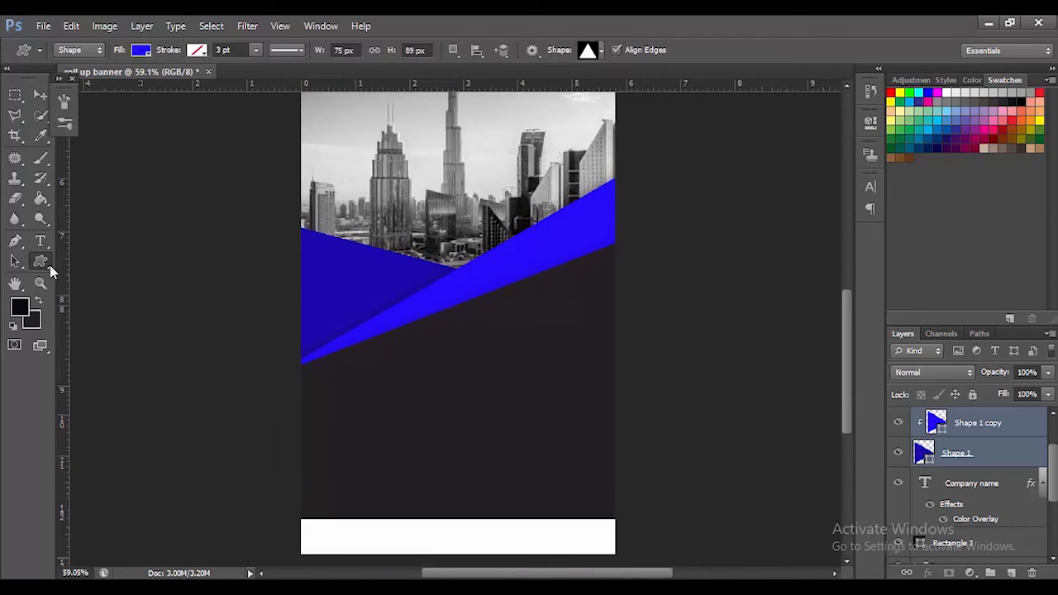
right_click(42, 266)
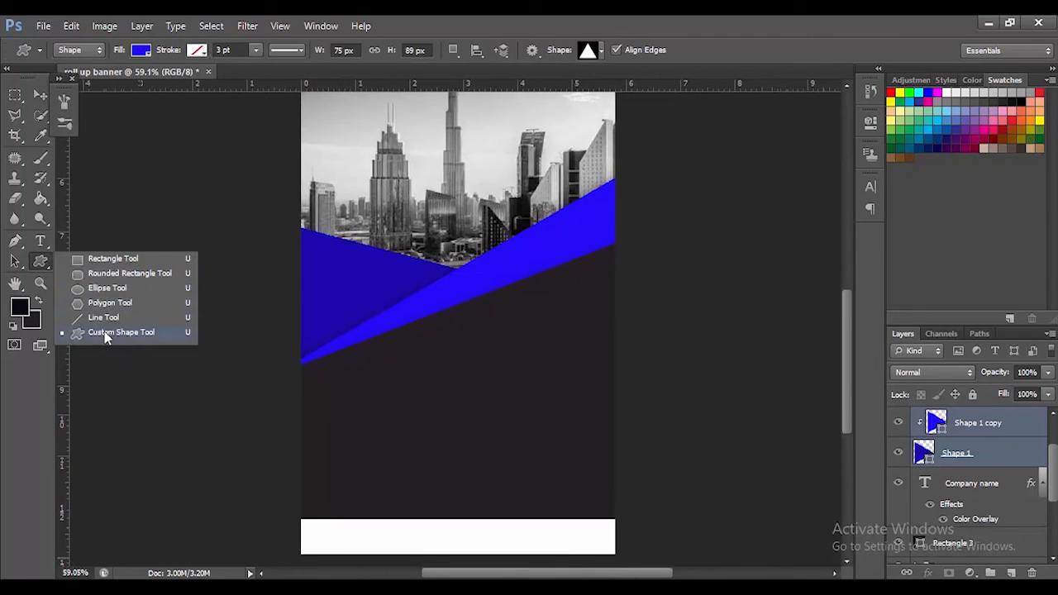
left_click(92, 263)
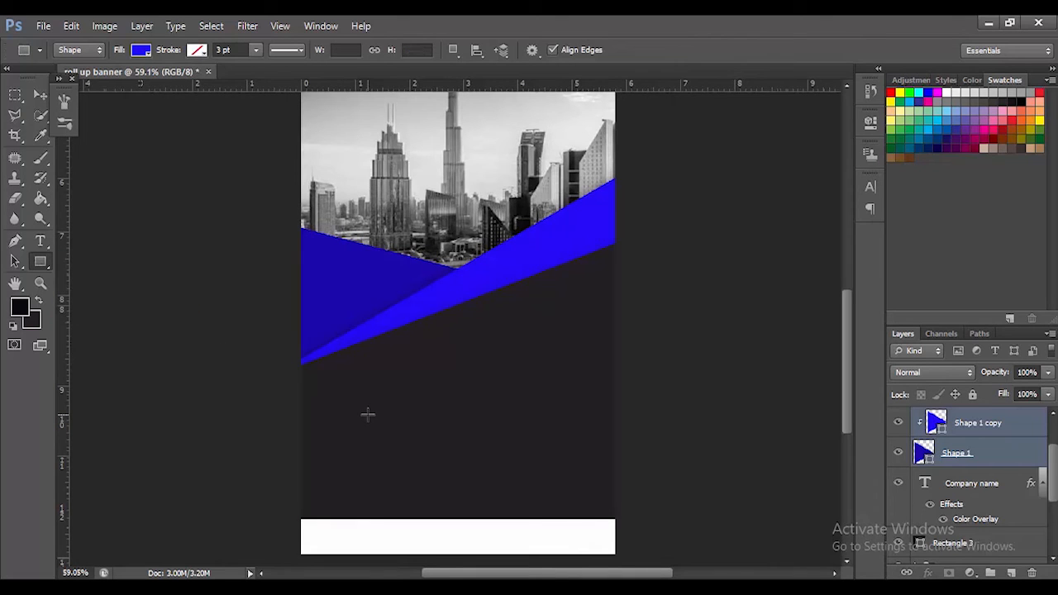
left_click_drag(368, 416, 408, 452)
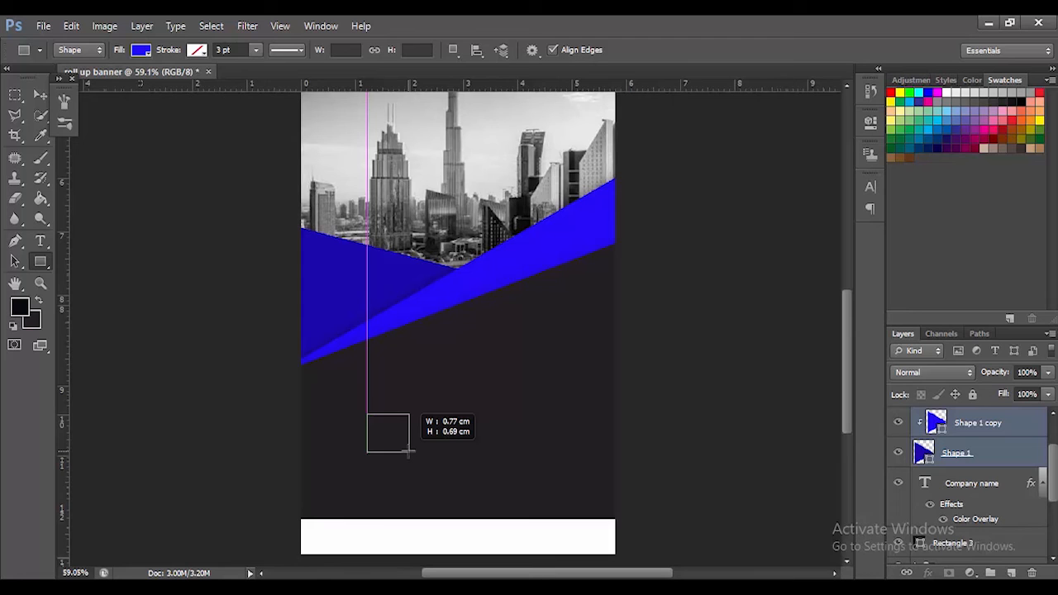
left_click_drag(409, 452, 409, 452)
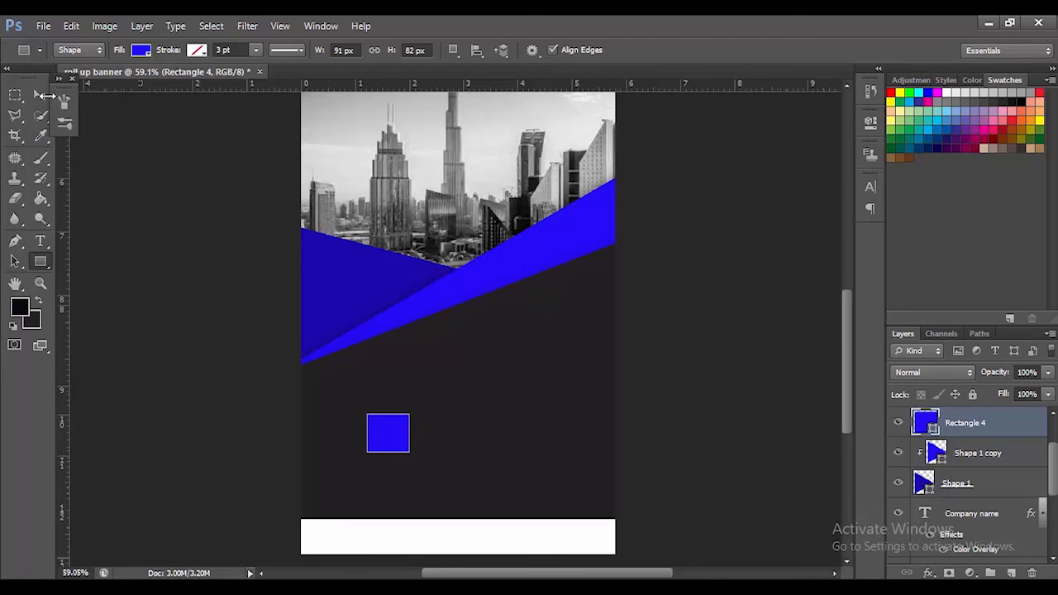
Duplicate the blue rectangle twice to form an evenly spaced horizontal row of three.
left_click(40, 95)
left_click_drag(384, 436, 451, 440)
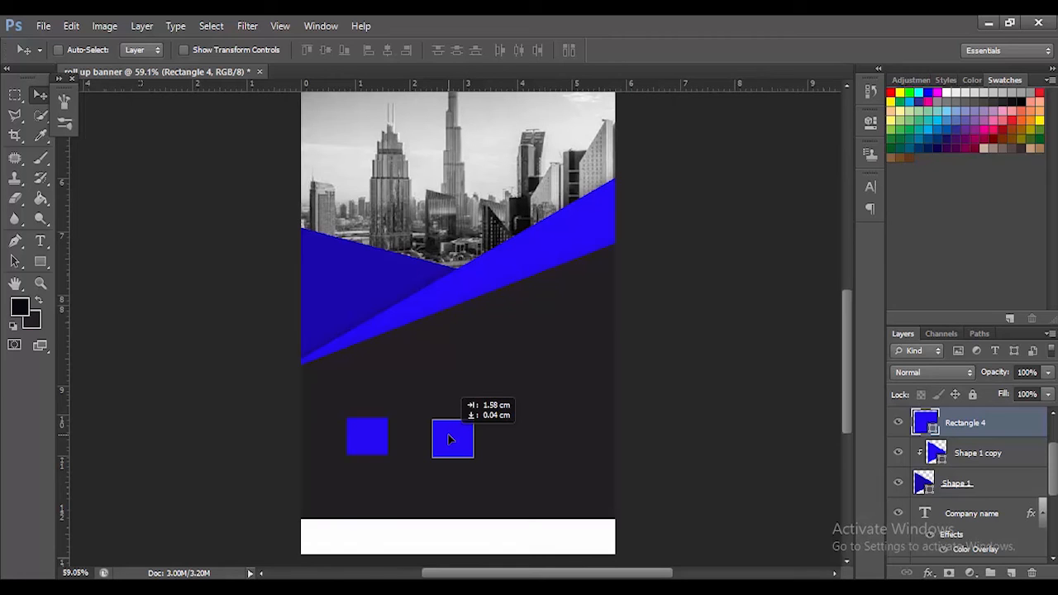
left_click_drag(450, 440, 532, 435)
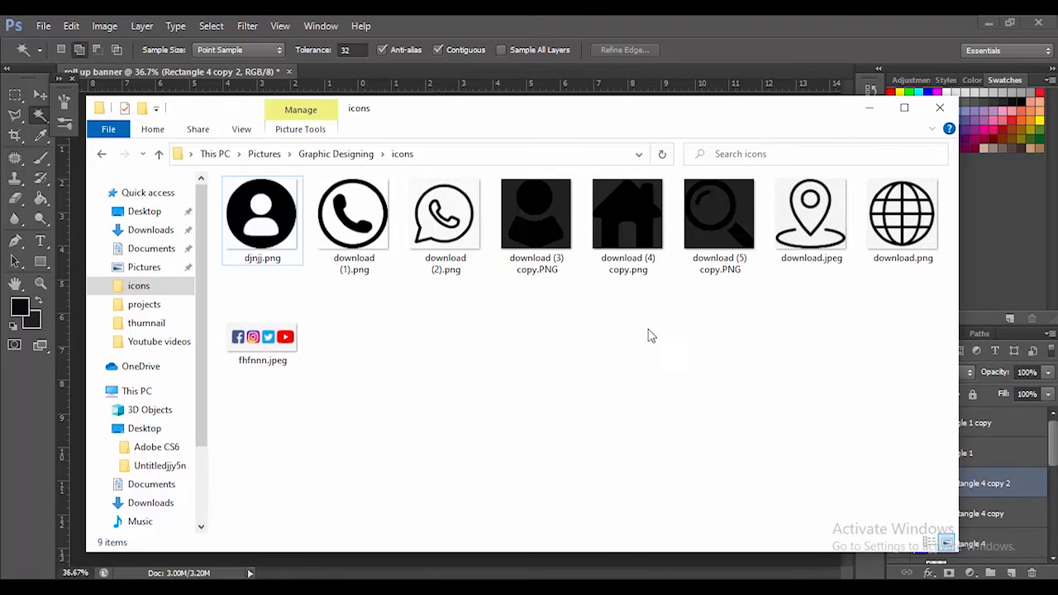
Place the house icon download (4) copy.png in the banner, scaled to about 9.3% and centred on the rightmost blue rectangle.
left_click(627, 235)
left_click_drag(628, 235, 569, 95)
key("ctrl+t")
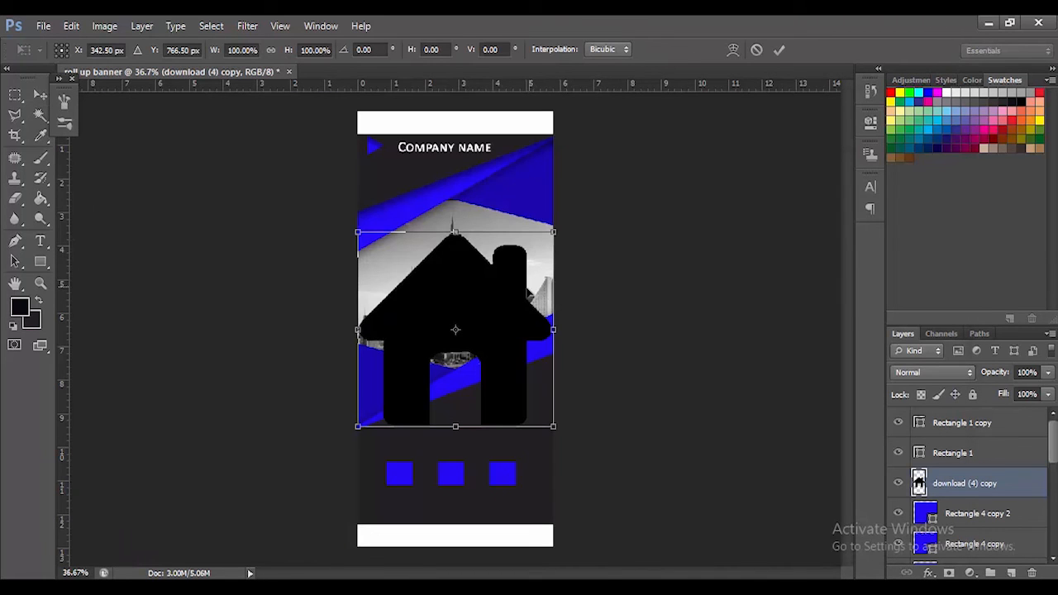
left_click_drag(554, 234, 399, 412)
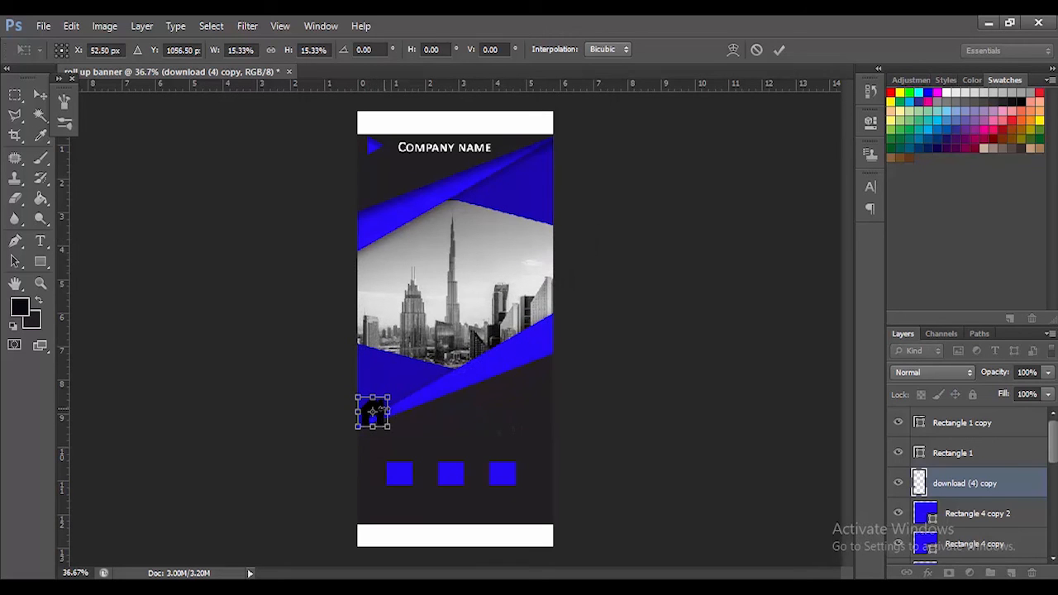
left_click_drag(383, 410, 512, 470)
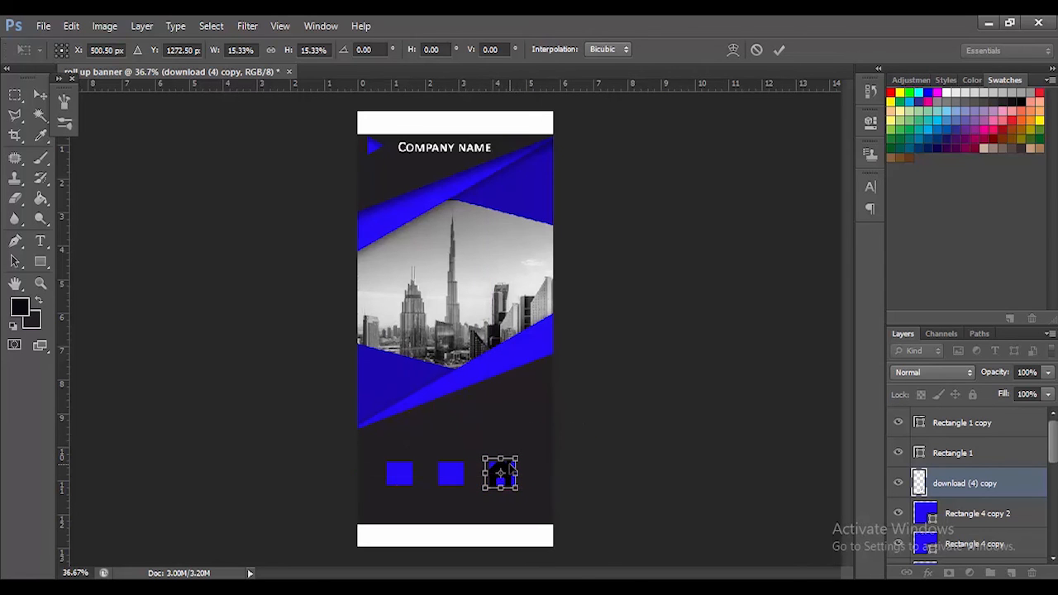
scroll(501, 473, "up", 4)
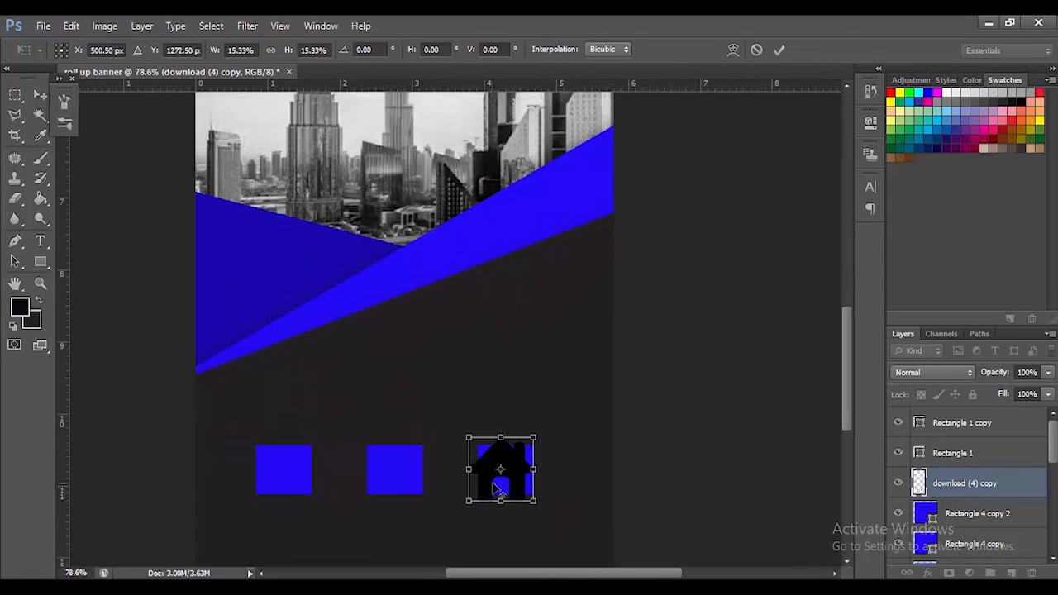
scroll(513, 490, "up", 3)
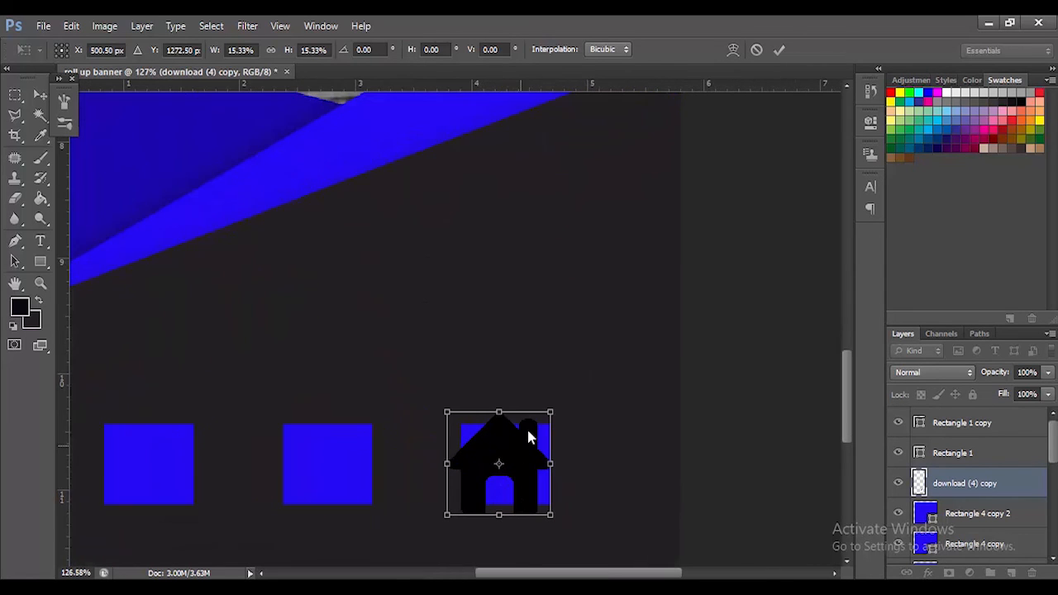
left_click_drag(550, 410, 524, 453)
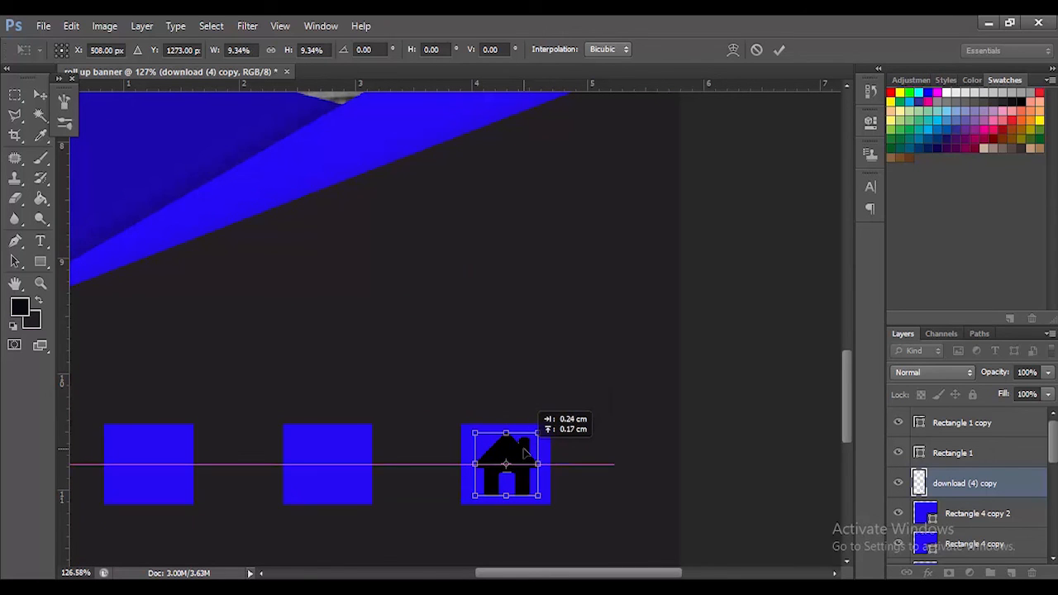
left_click(779, 49)
key("w")
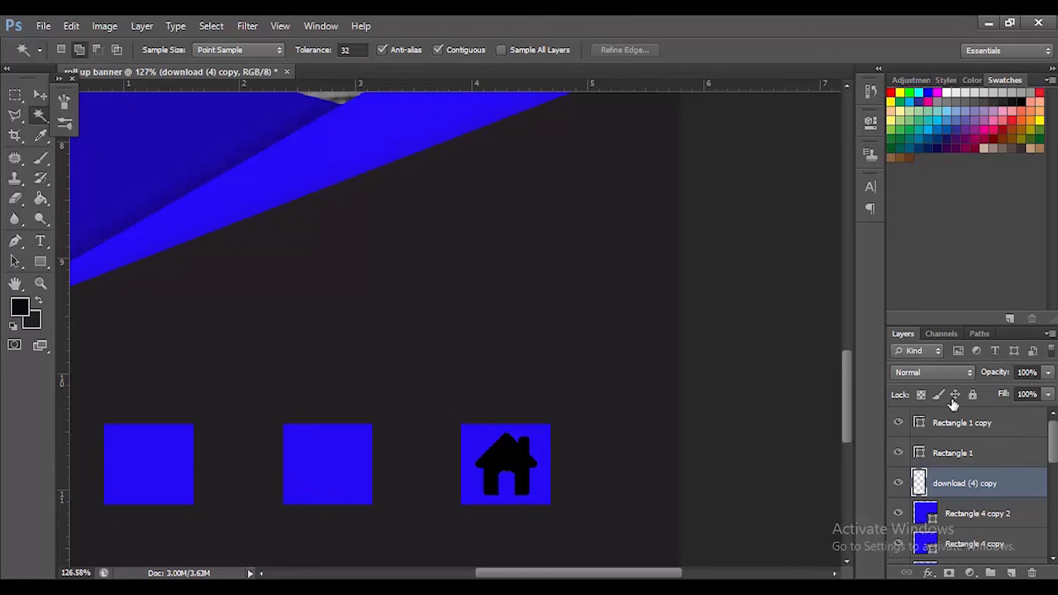
Apply a white ffffff Color Overlay to the house icon layer.
right_click(994, 483)
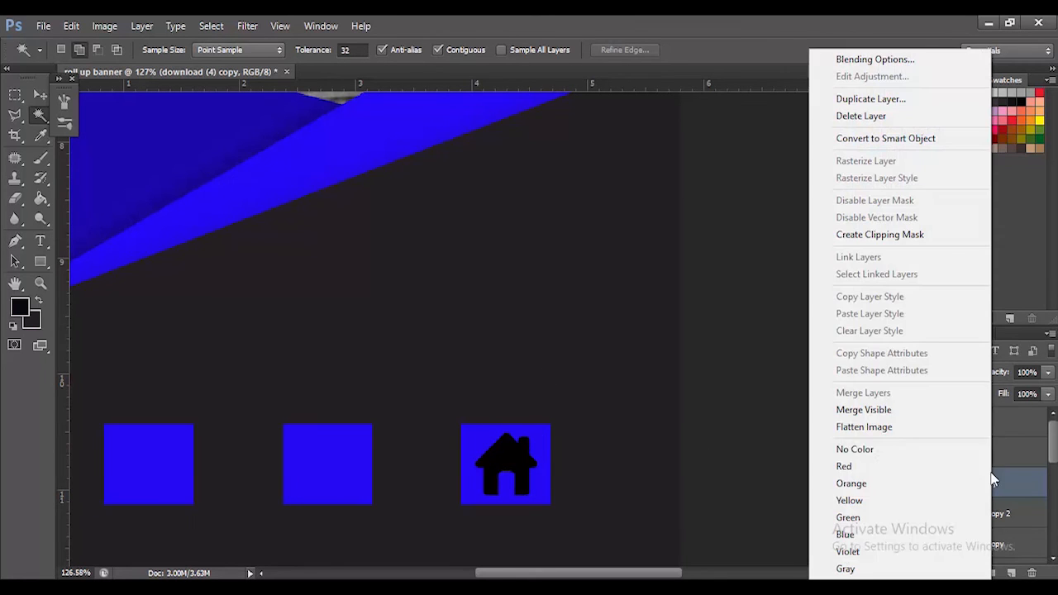
left_click(906, 60)
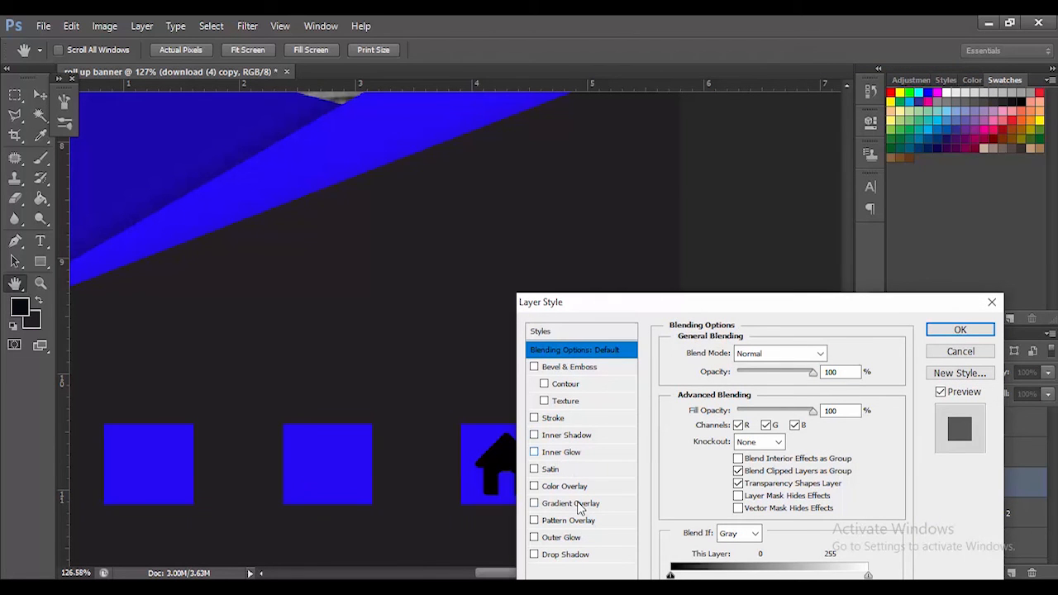
left_click(579, 488)
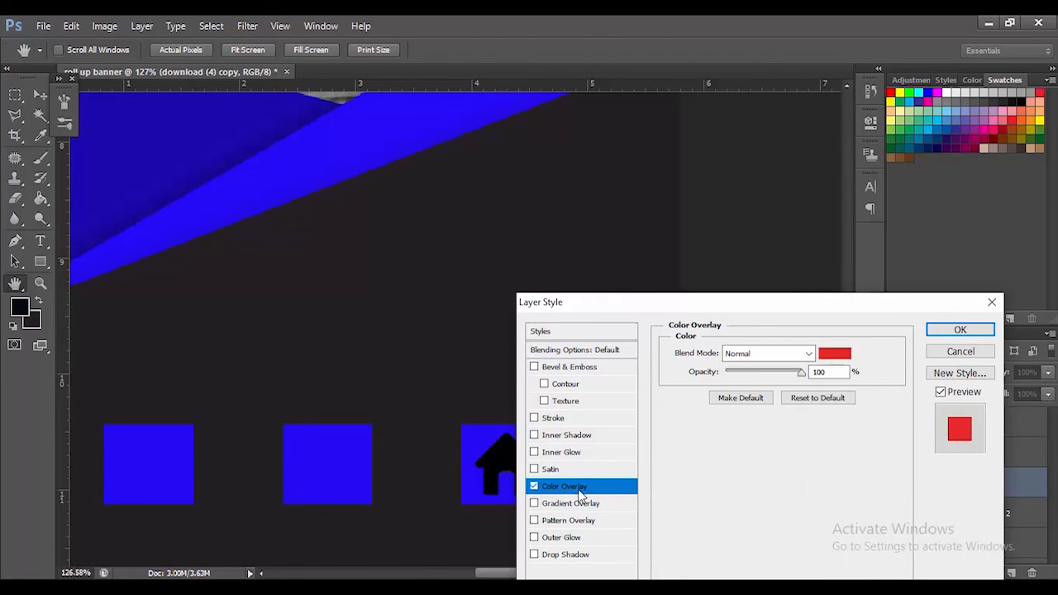
left_click(839, 353)
left_click(577, 295)
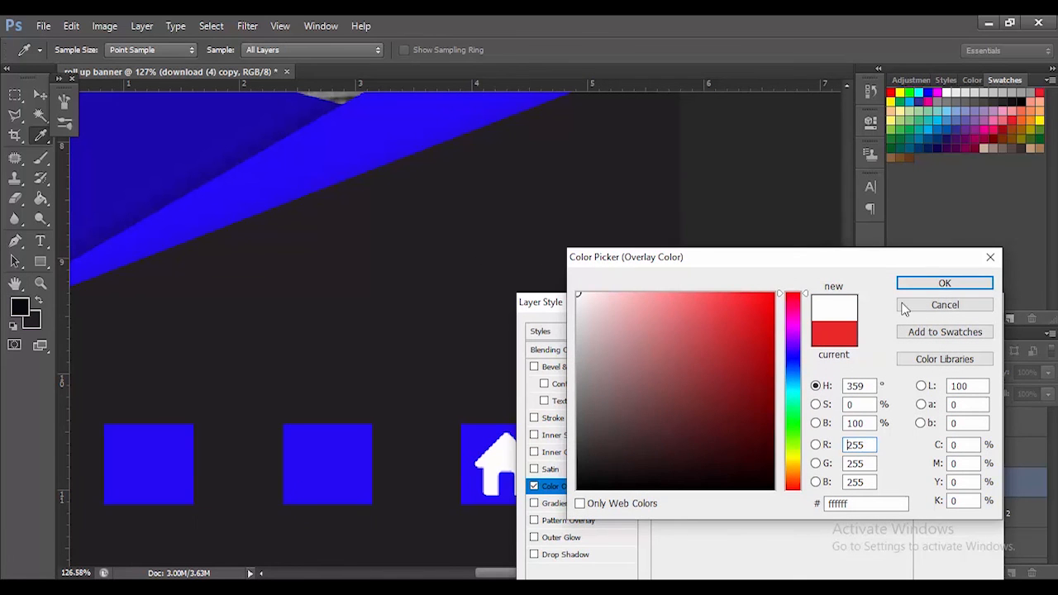
left_click(949, 285)
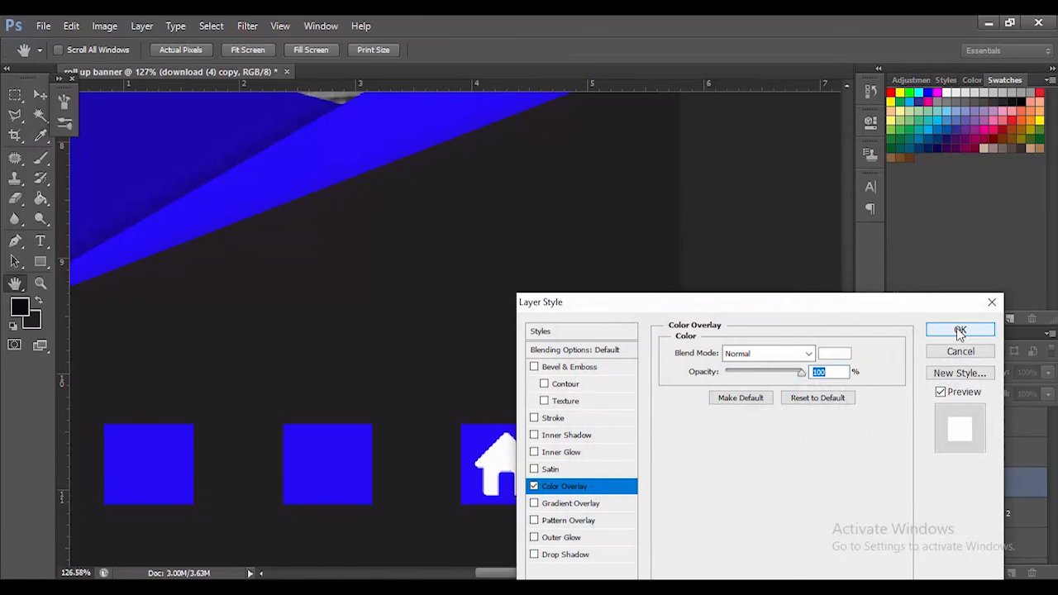
left_click(960, 331)
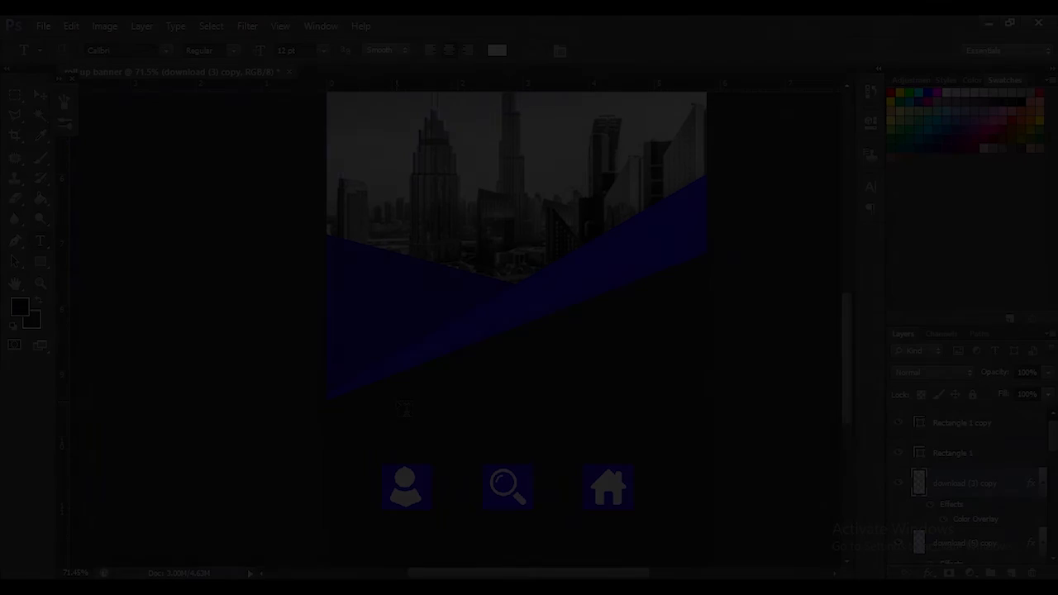
Add the text "here is your personal information placed example brand,name" above the row of icons.
left_click(397, 404)
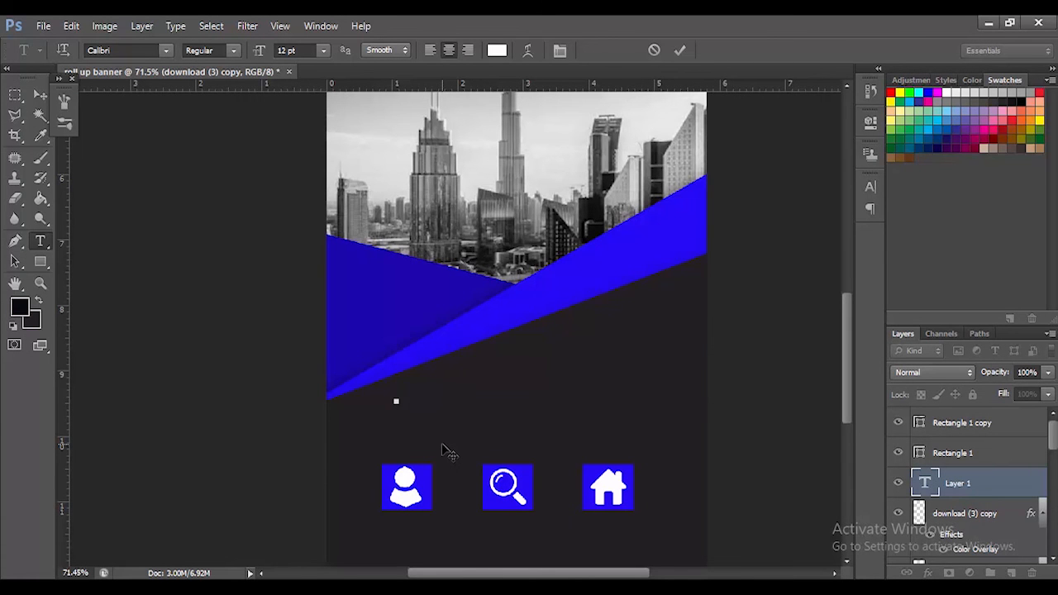
type("HERE ")
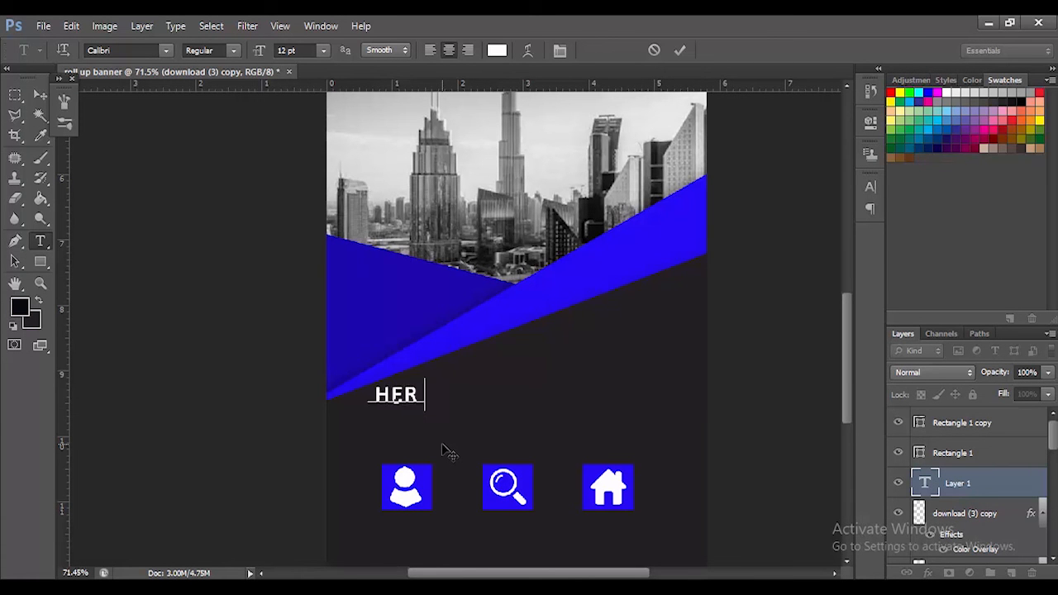
type("IS YO")
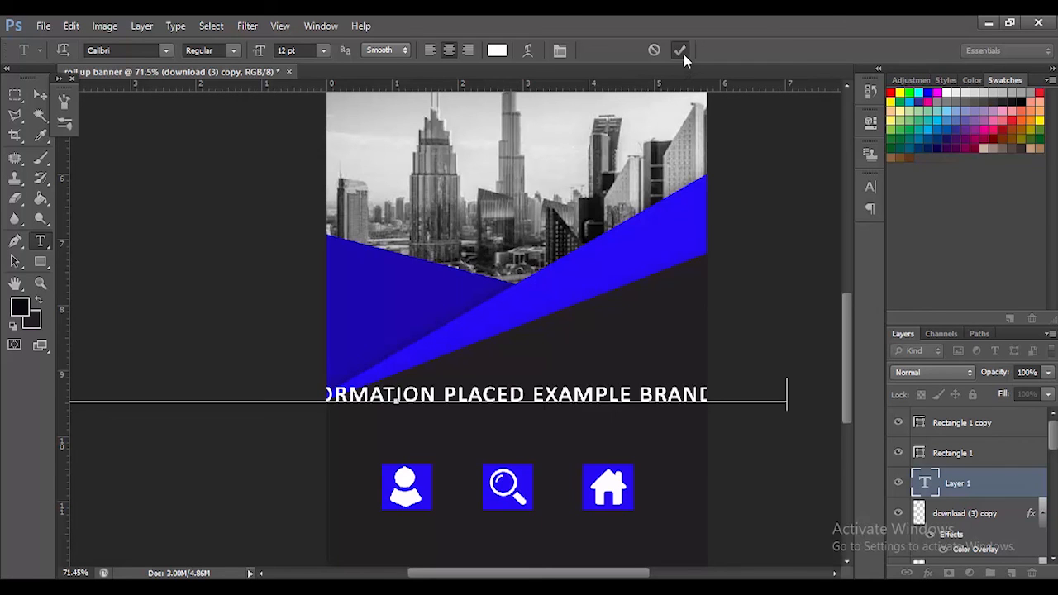
left_click(679, 50)
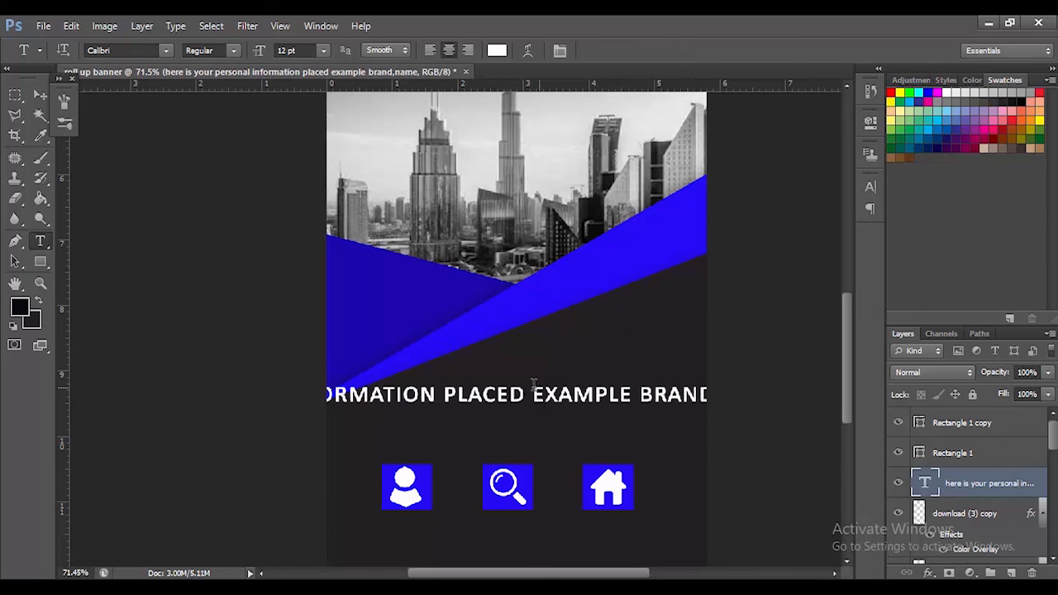
Break the new text into two lines after "information".
left_click(444, 396)
key("Return")
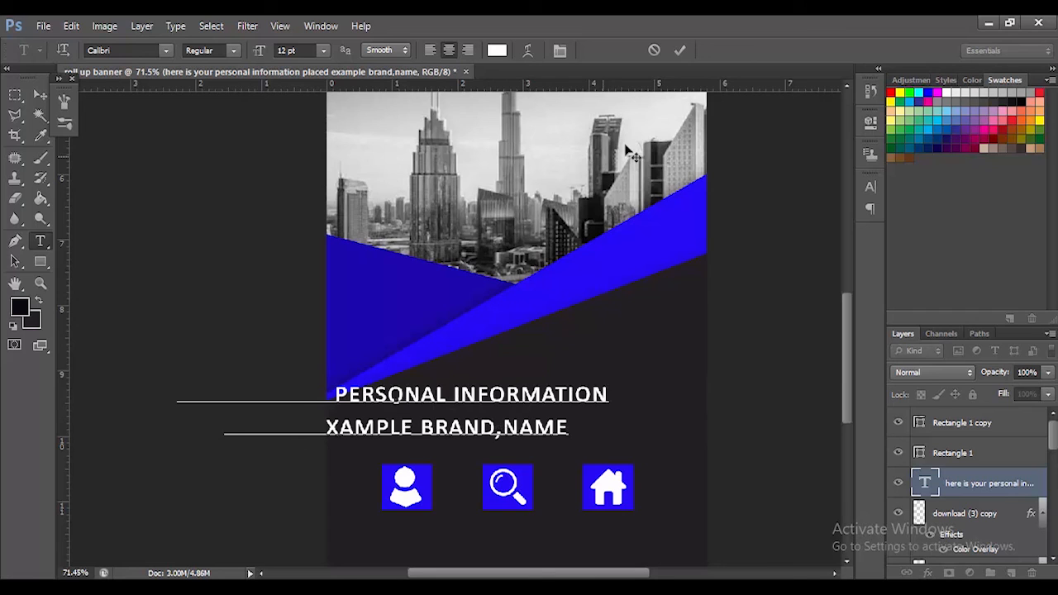
left_click(680, 50)
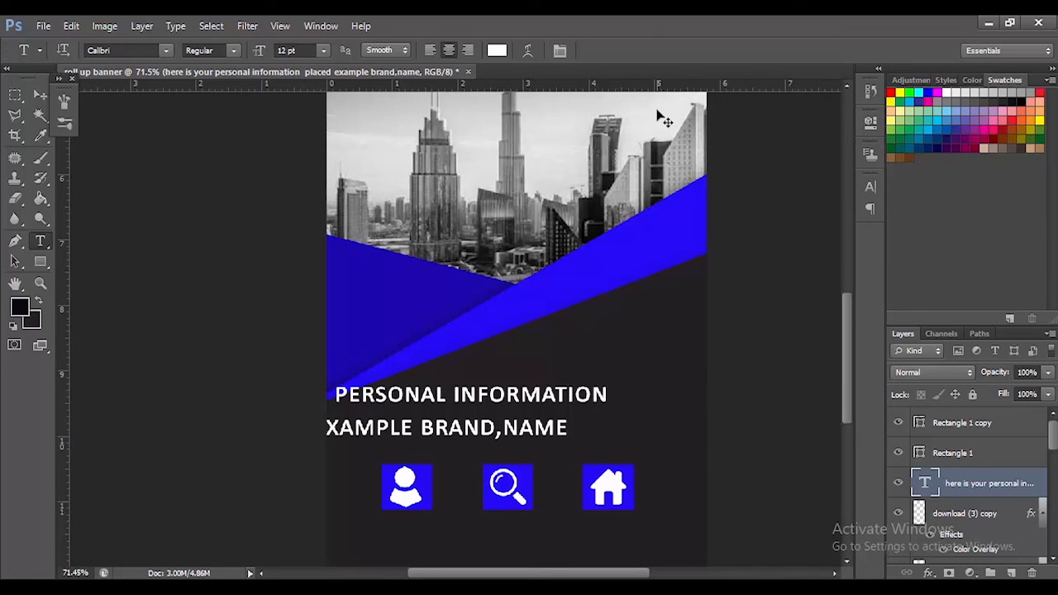
Scale the two-line caption text to about 37% and centre it directly below the person icon.
key("ctrl+t")
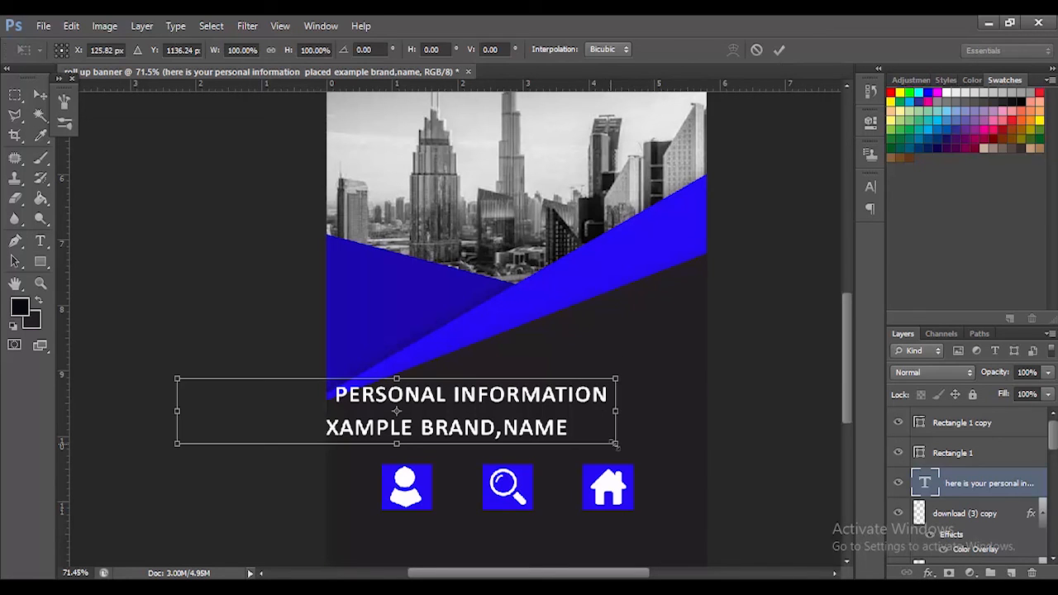
left_click_drag(619, 445, 337, 449)
left_click_drag(289, 395, 432, 514)
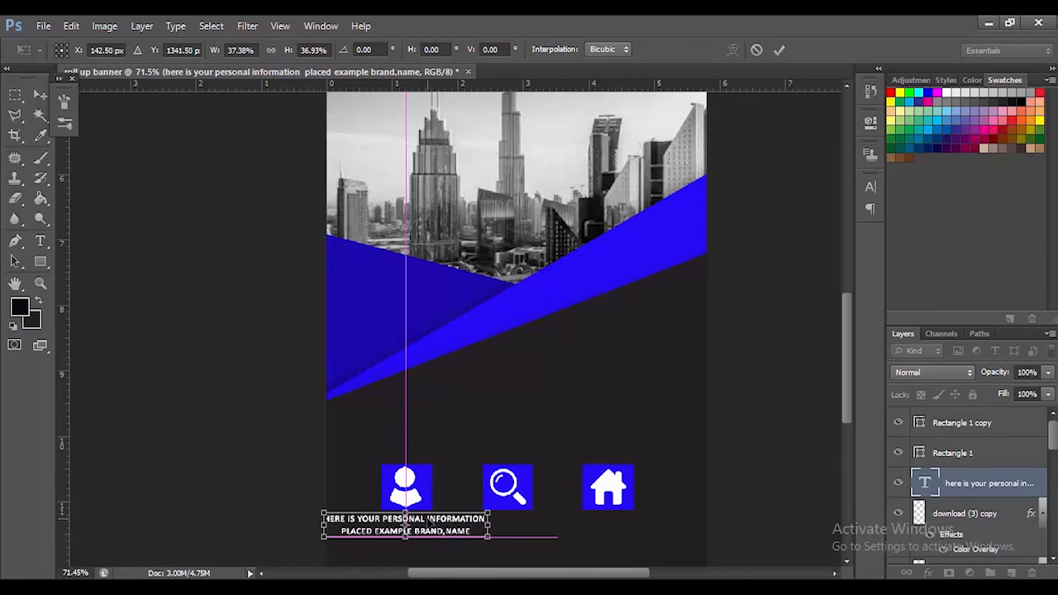
scroll(417, 530, "up", 1)
key("alt+space")
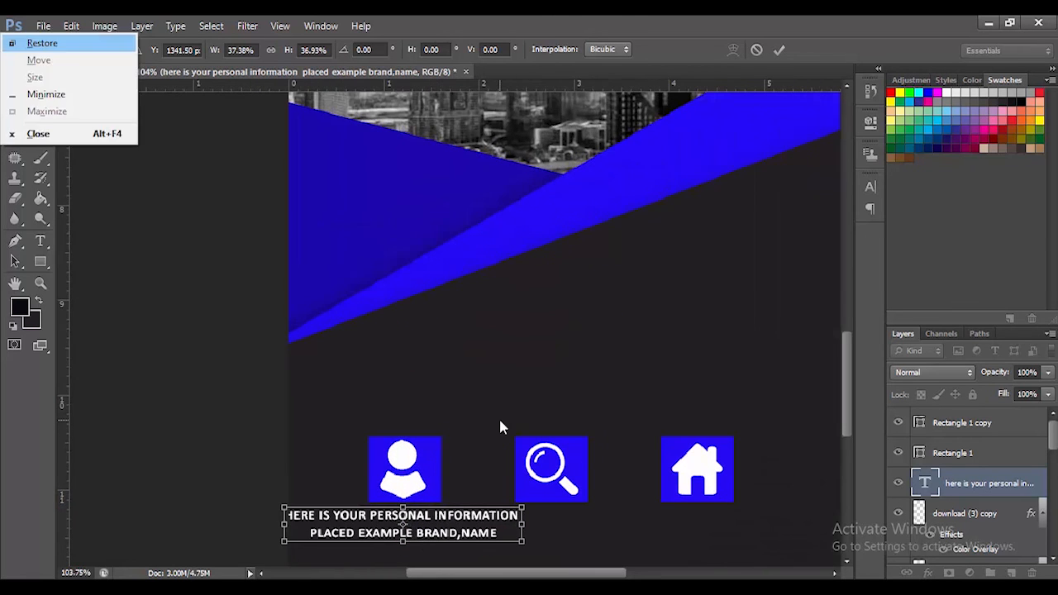
Add the white text "Headline" in 12 pt Calibri Light beneath the lower blue diagonal, above the icons.
left_click_drag(499, 417, 513, 300)
scroll(473, 384, "up", 2)
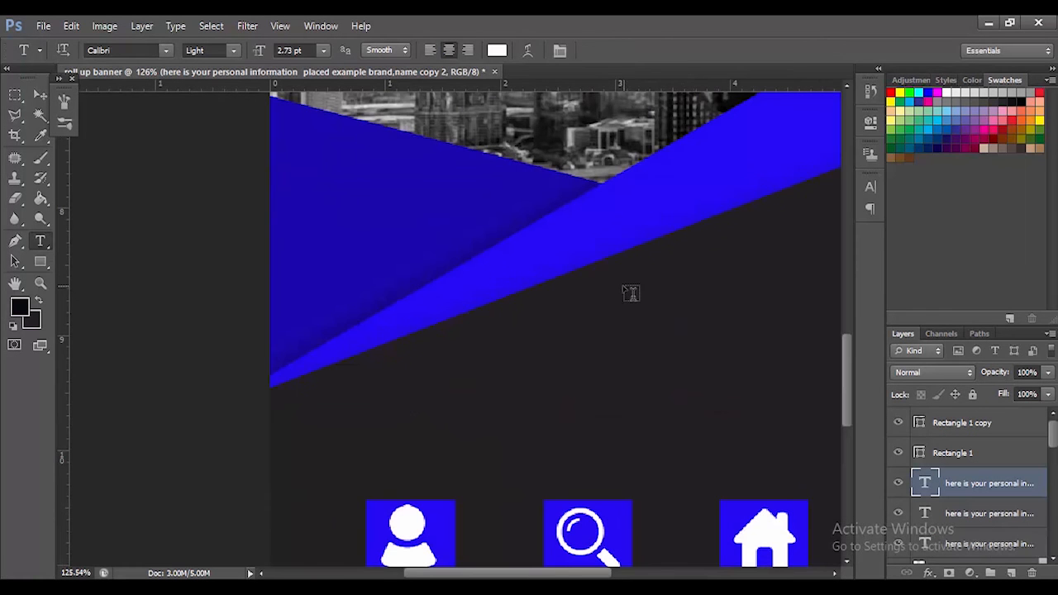
left_click(623, 291)
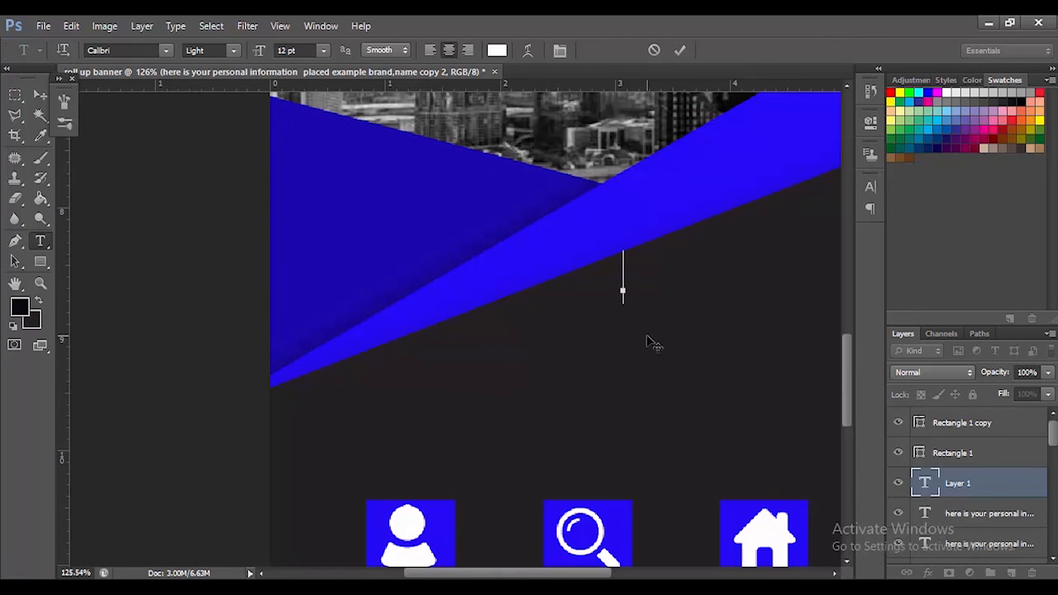
type("Head")
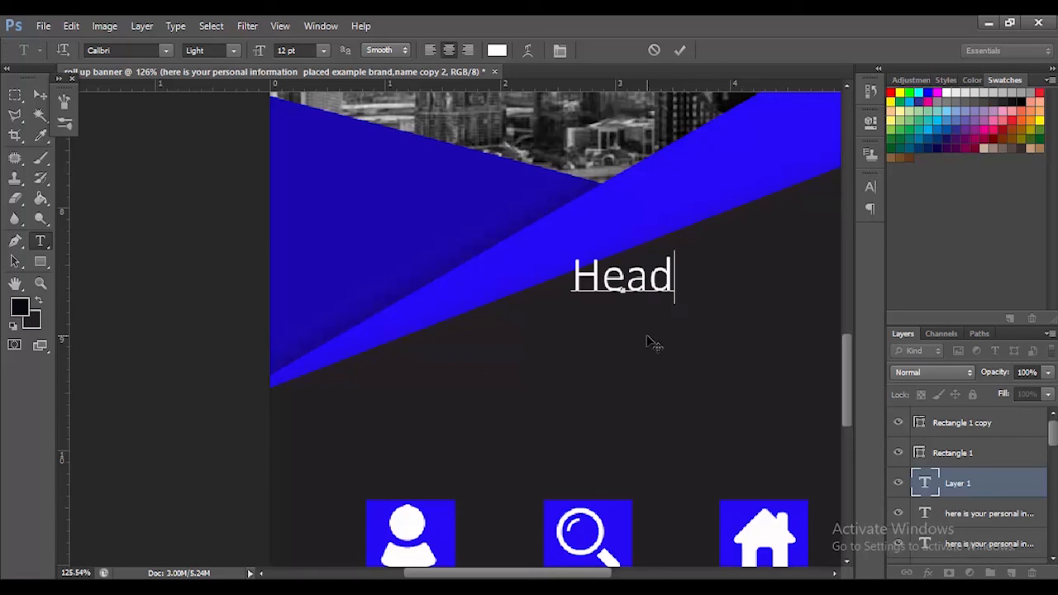
key("BackSpace")
type("line")
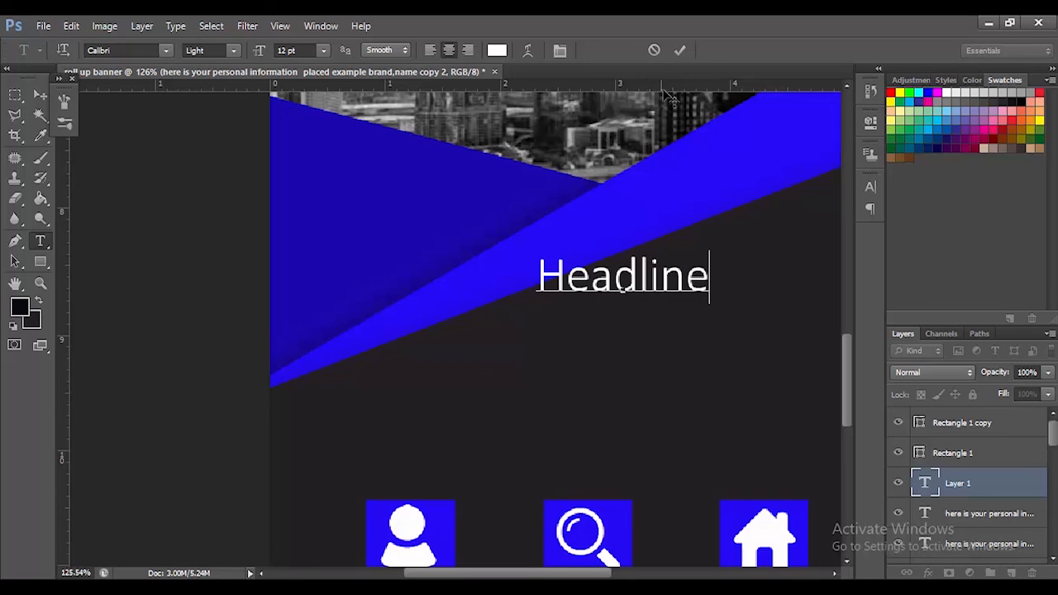
left_click(675, 53)
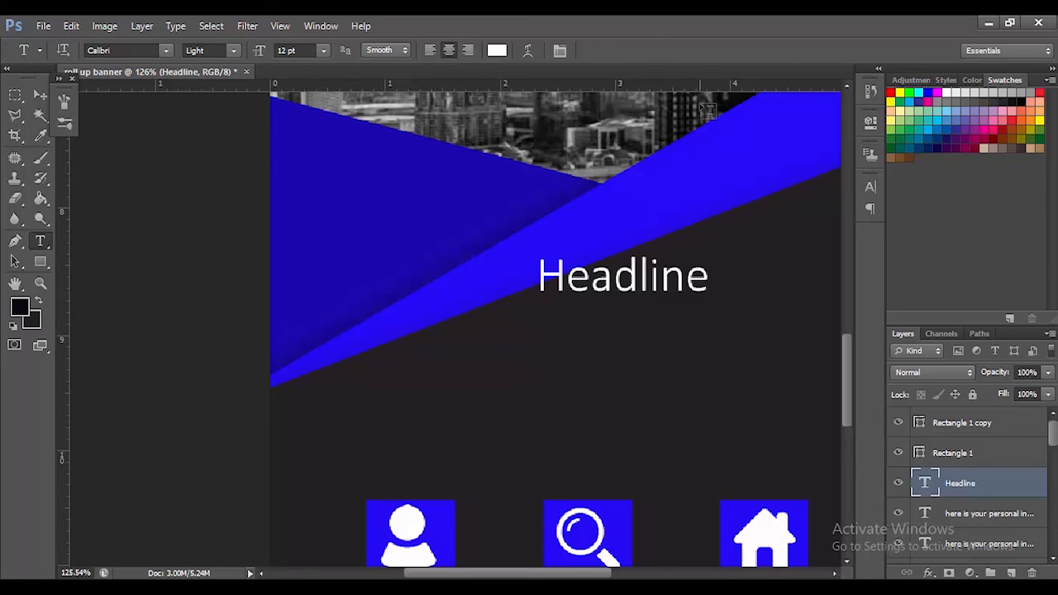
Enlarge the headline to about 161% and place it on the dark area below the blue diagonal, toward the banner's right edge.
key("ctrl+t")
left_click_drag(662, 282, 842, 377)
left_click_drag(777, 365, 755, 356)
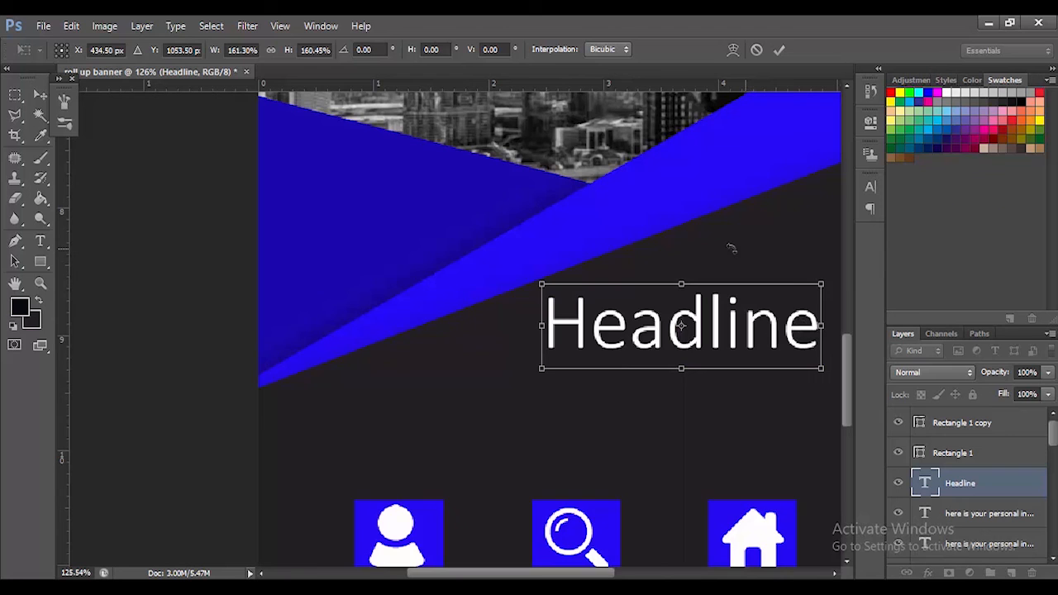
scroll(585, 251, "down", 3)
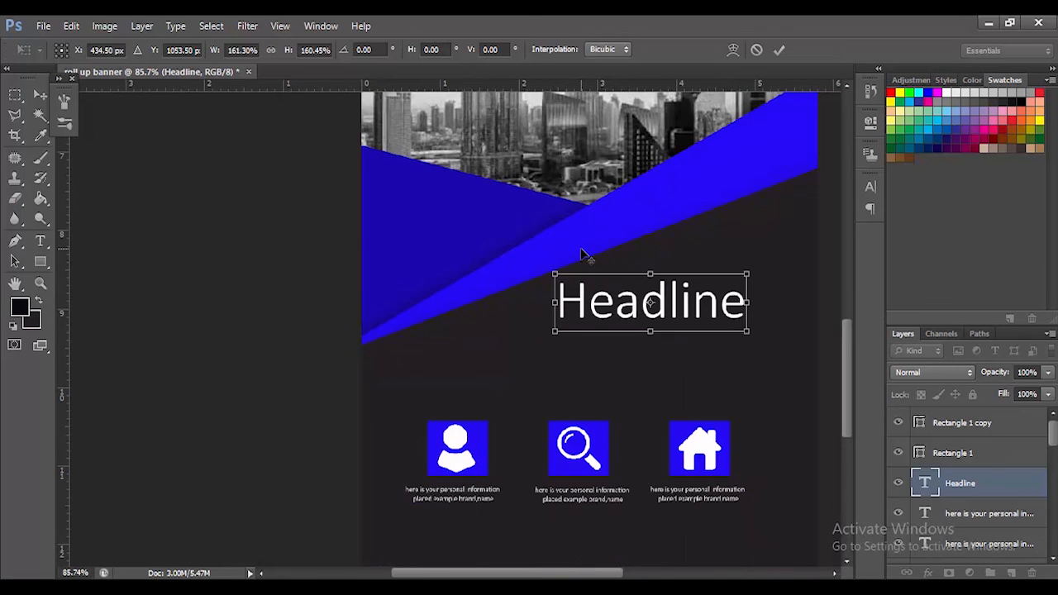
mouse_move(619, 225)
left_mouse_down()
mouse_move(567, 223)
mouse_move(640, 220)
left_mouse_up()
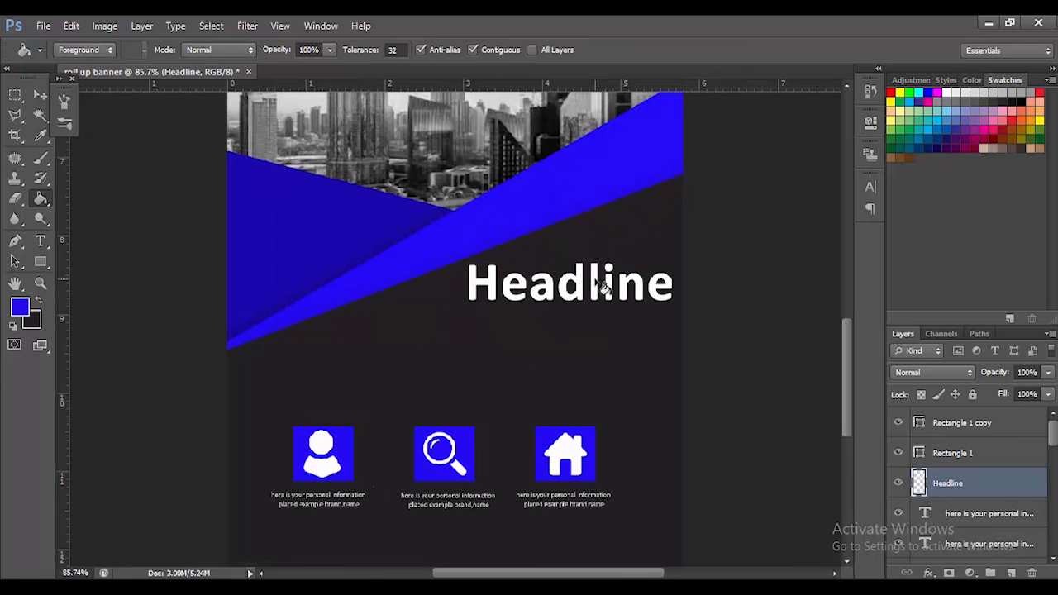
Fill the letters "line" of the headline with the blue foreground colour using the Paint Bucket.
left_click(599, 287)
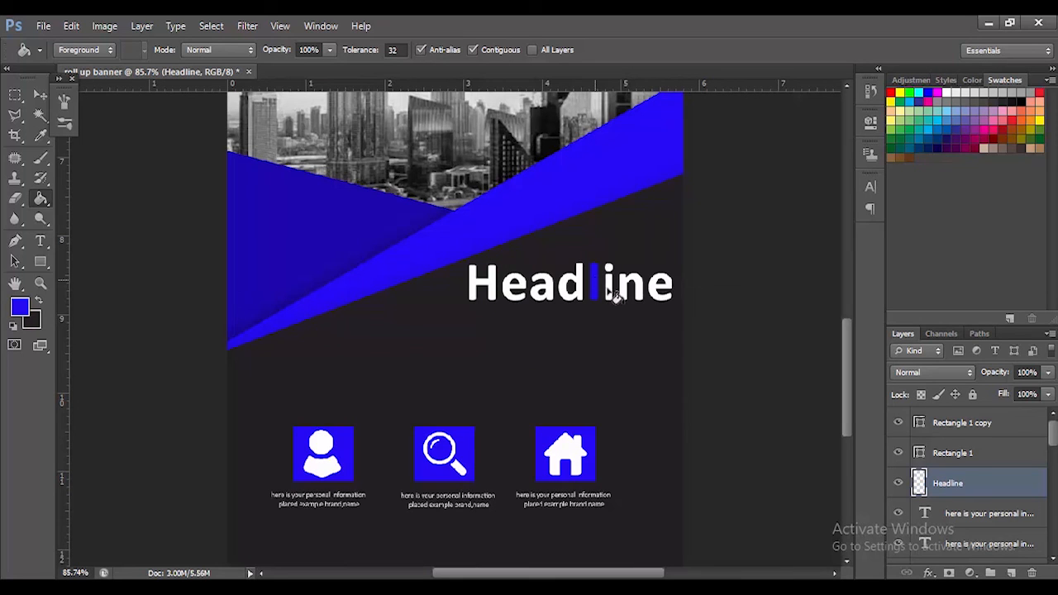
left_click(611, 279)
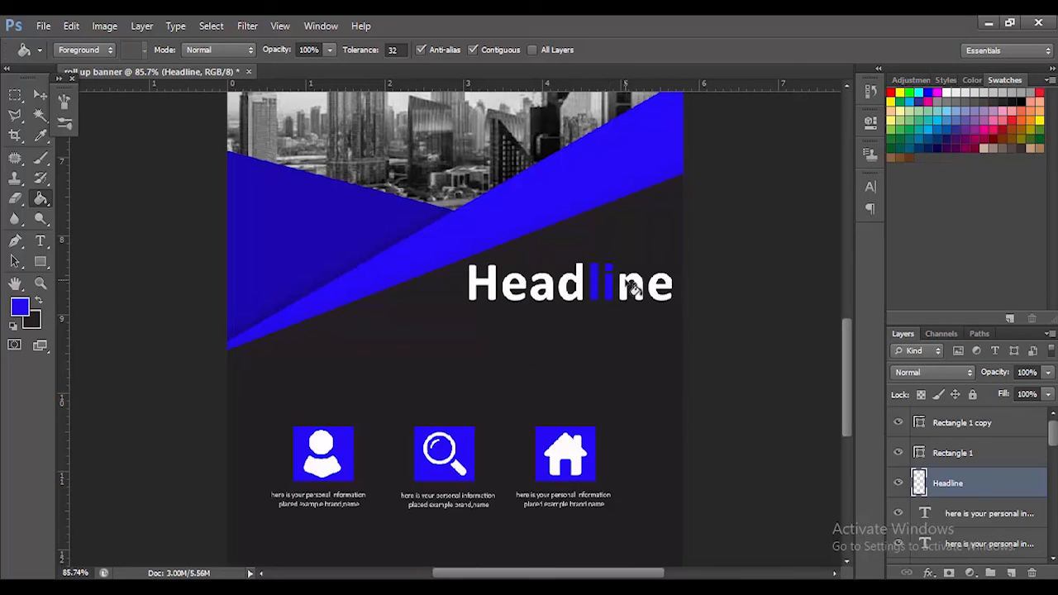
left_click(630, 288)
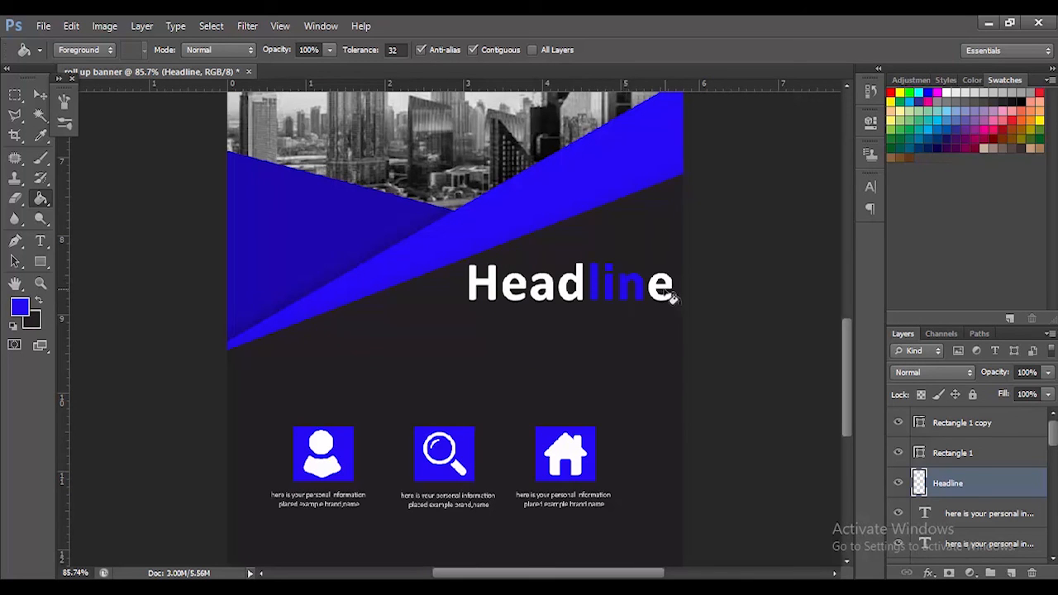
left_click(664, 295)
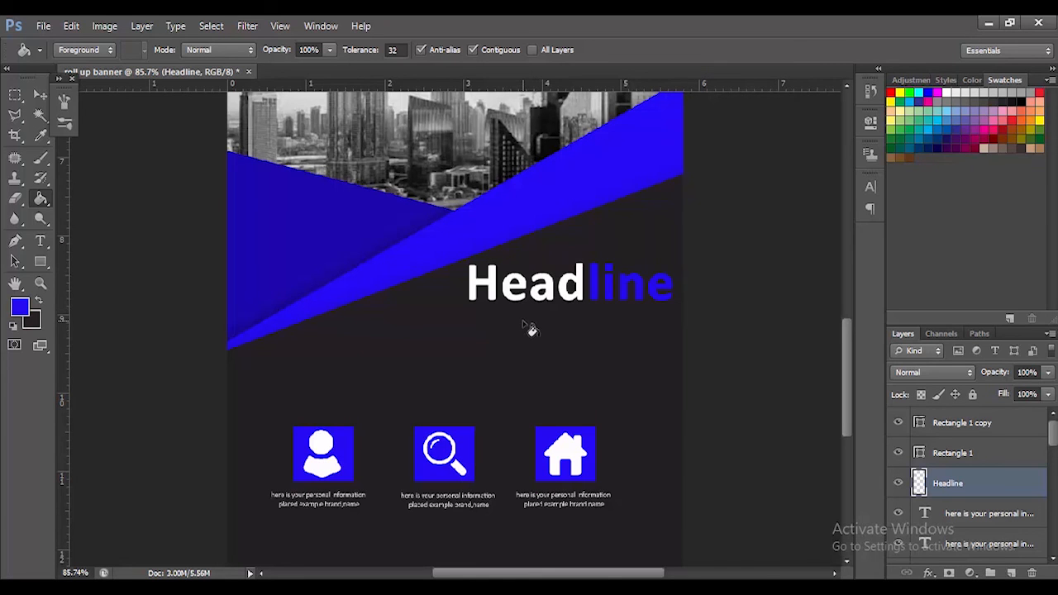
Duplicate the caption under the house icon and move the copy beneath the headline.
scroll(530, 329, "down", 2)
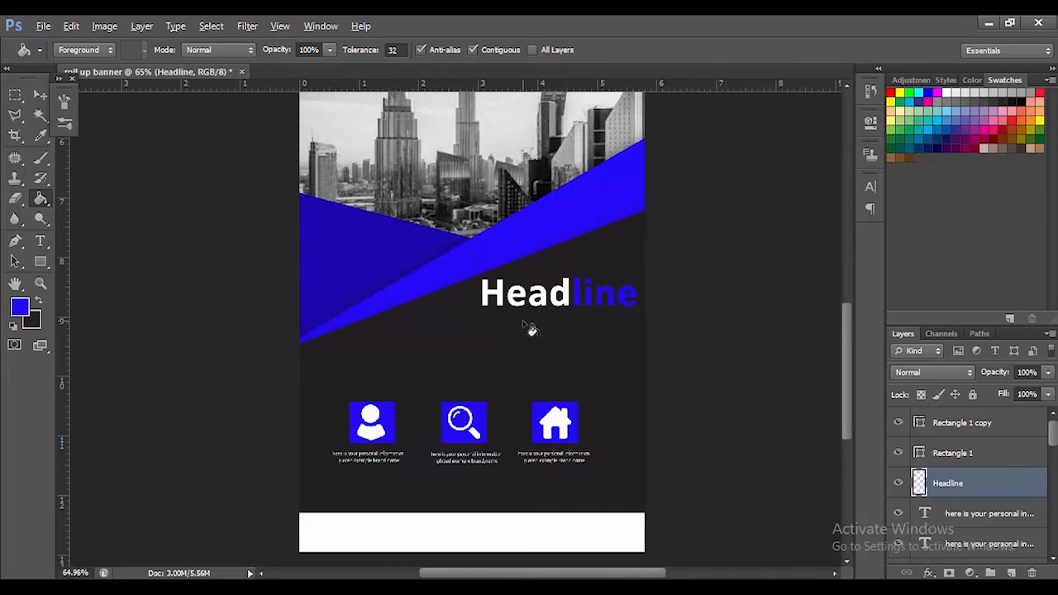
left_click(38, 96)
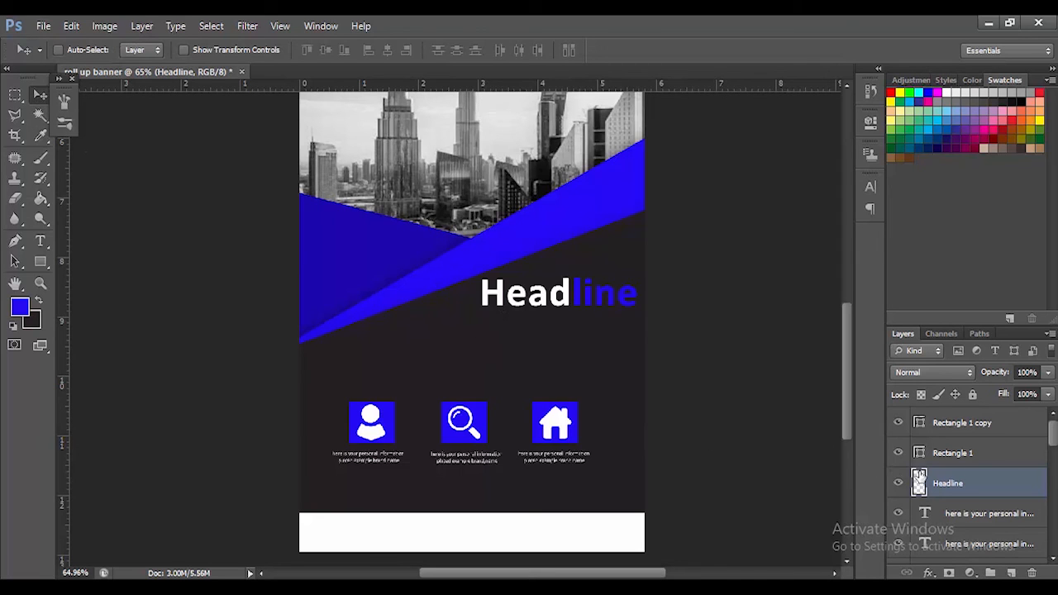
left_click_drag(968, 512, 1012, 573)
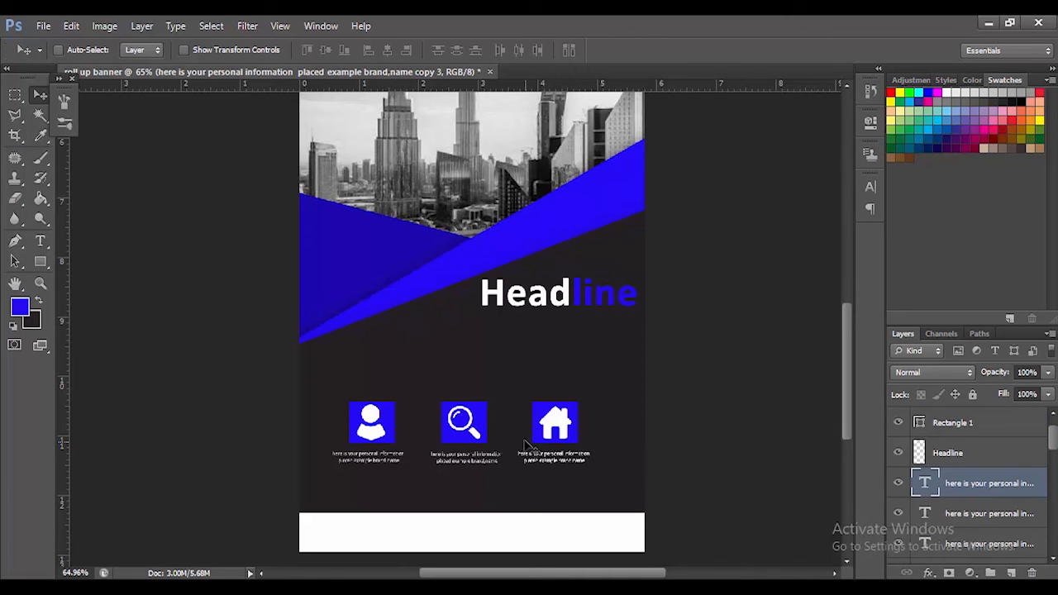
left_click_drag(517, 451, 459, 323)
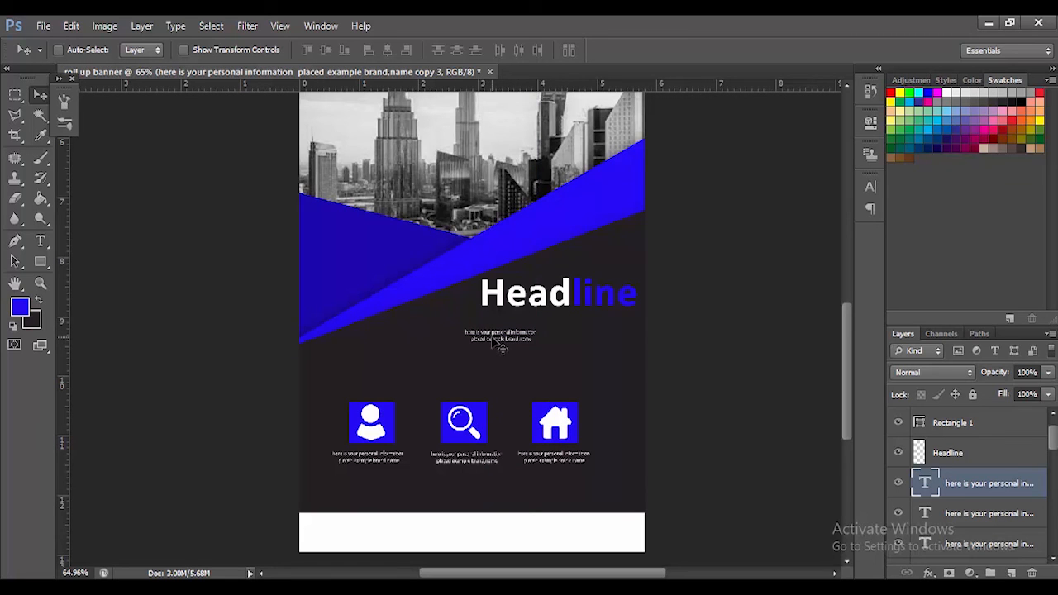
Scale the copied caption to about 276% wide by 273% high and fit it directly under the headline.
key("ctrl+t")
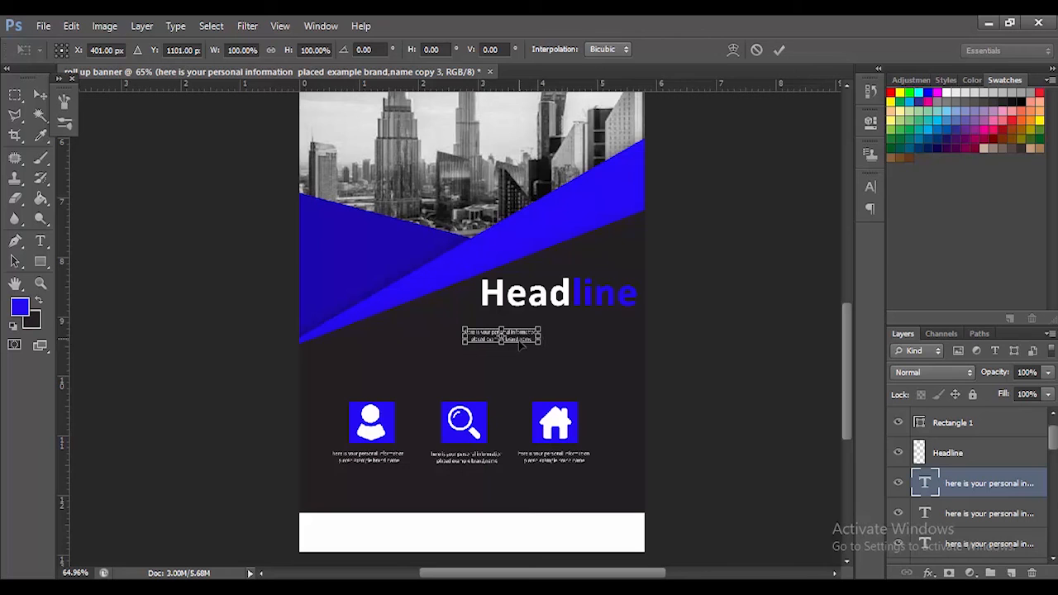
left_click_drag(535, 346, 626, 370)
left_click_drag(572, 344, 593, 336)
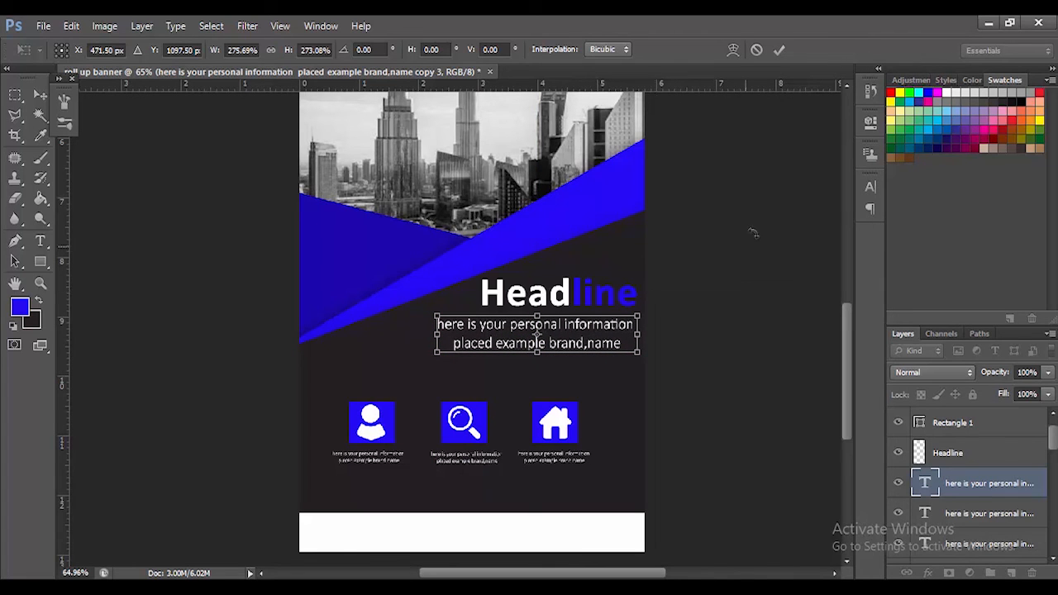
left_click(868, 187)
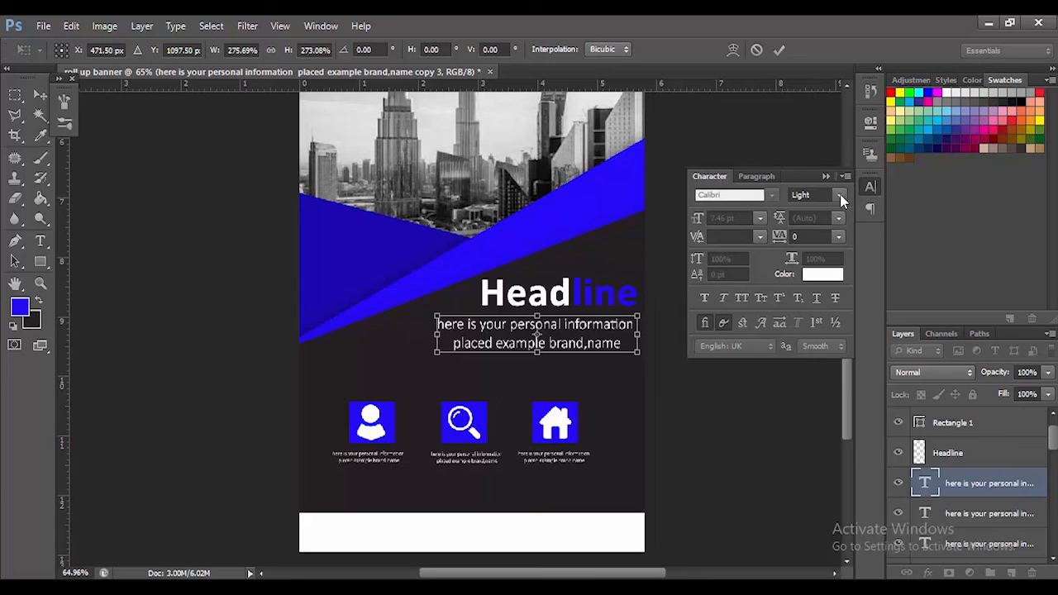
left_click(779, 49)
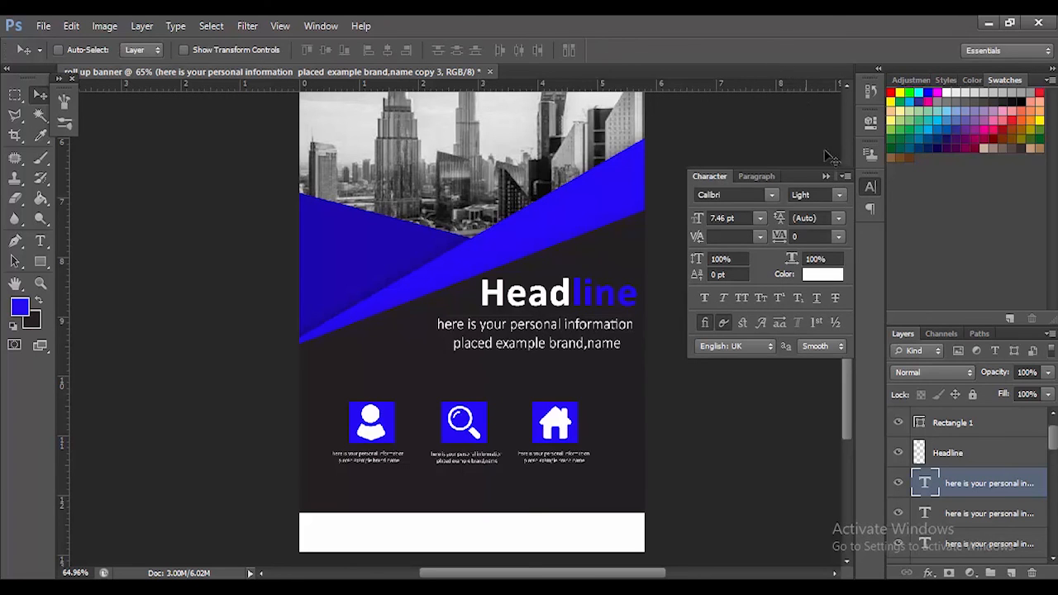
Set the text under the headline to Bold with Small Caps and Faux Bold, and shift it left inside the banner.
left_click(841, 196)
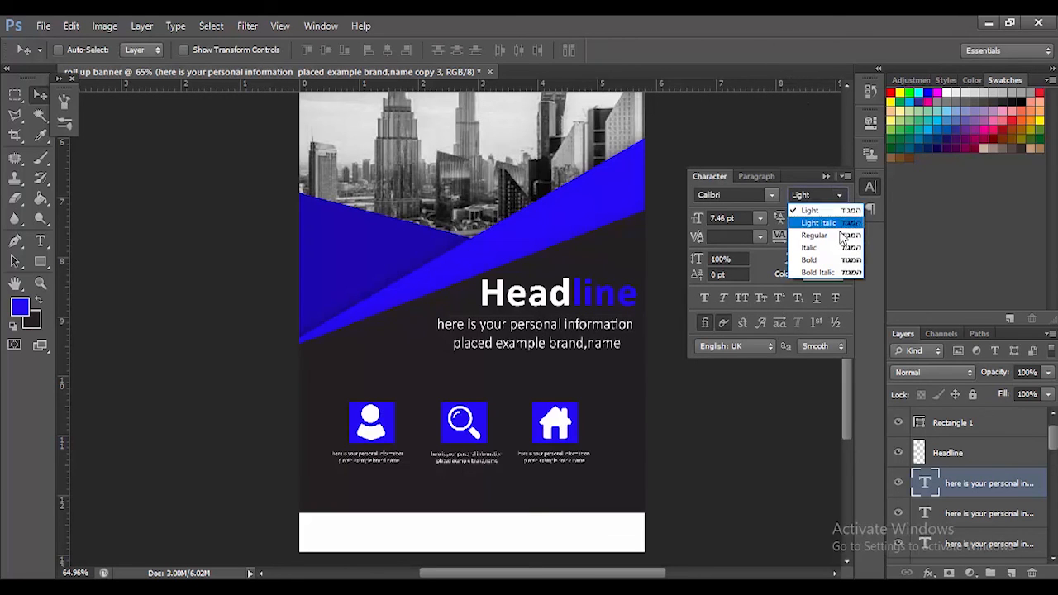
left_click(841, 262)
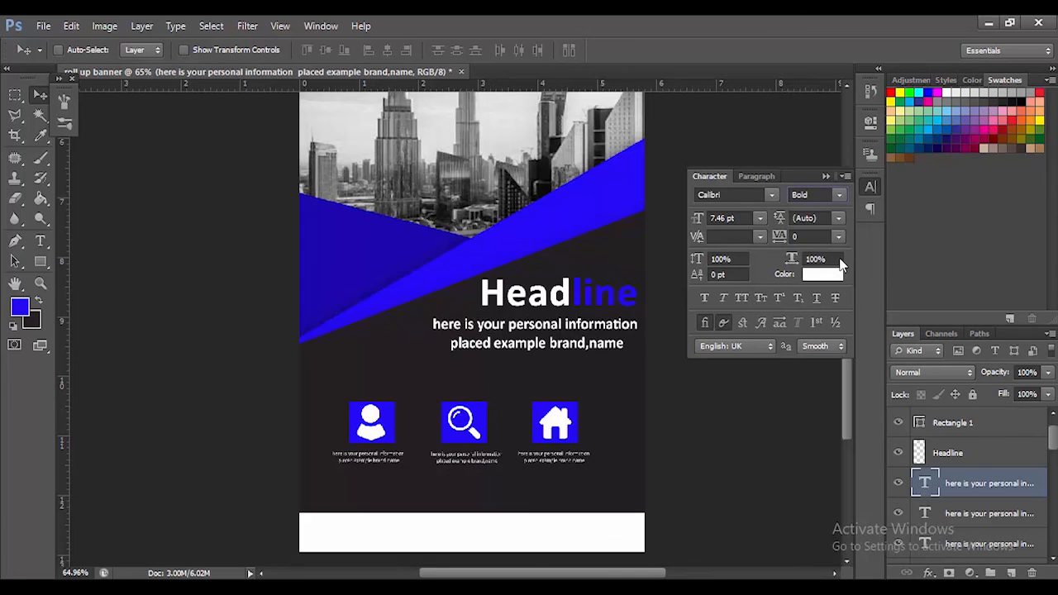
left_click(766, 297)
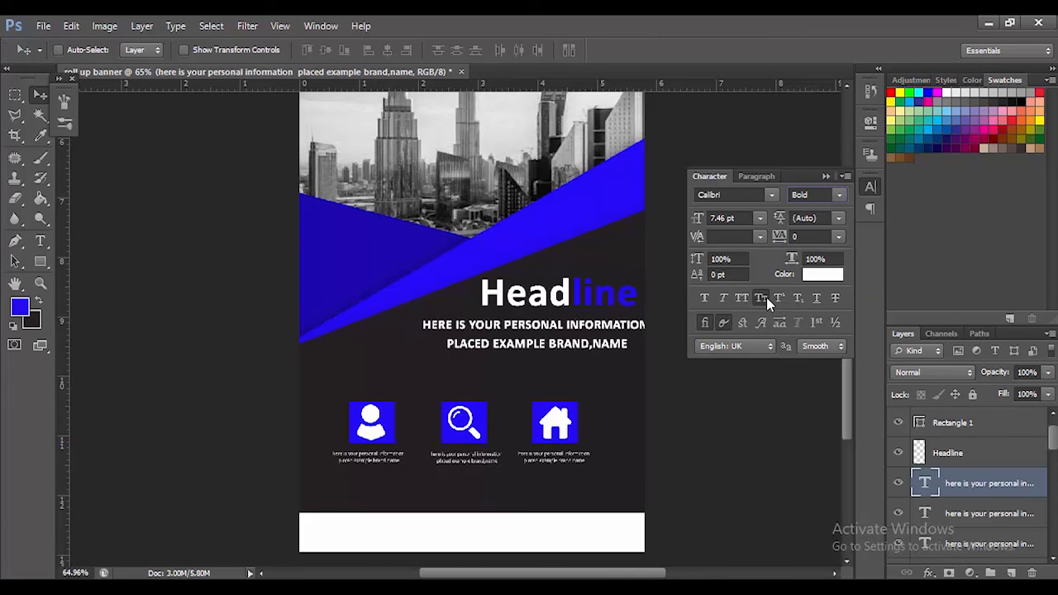
left_click(706, 298)
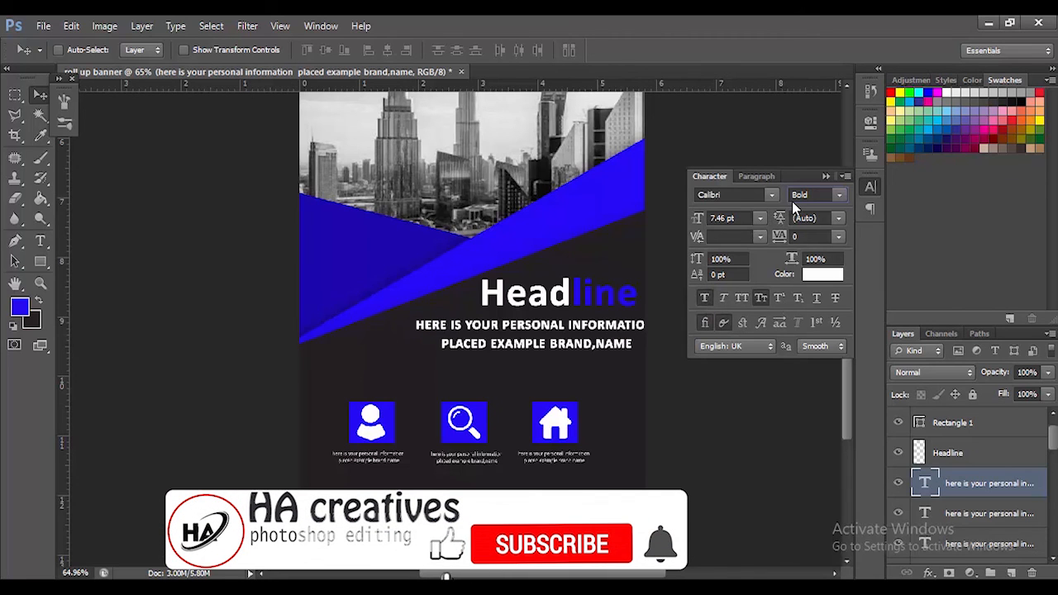
left_click(825, 176)
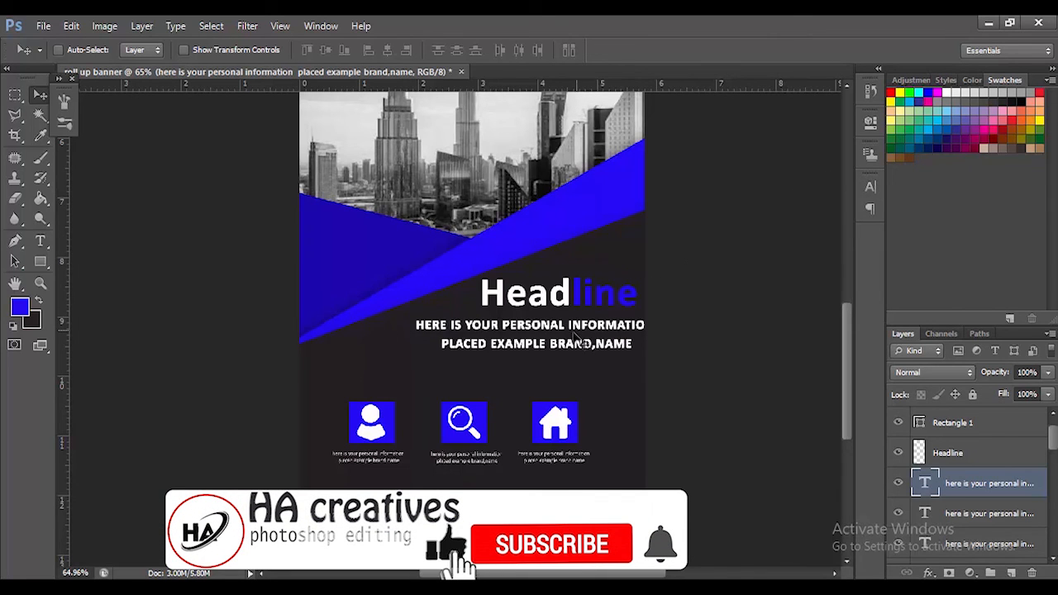
mouse_move(574, 339)
left_mouse_down()
mouse_move(559, 336)
mouse_move(555, 348)
left_mouse_up()
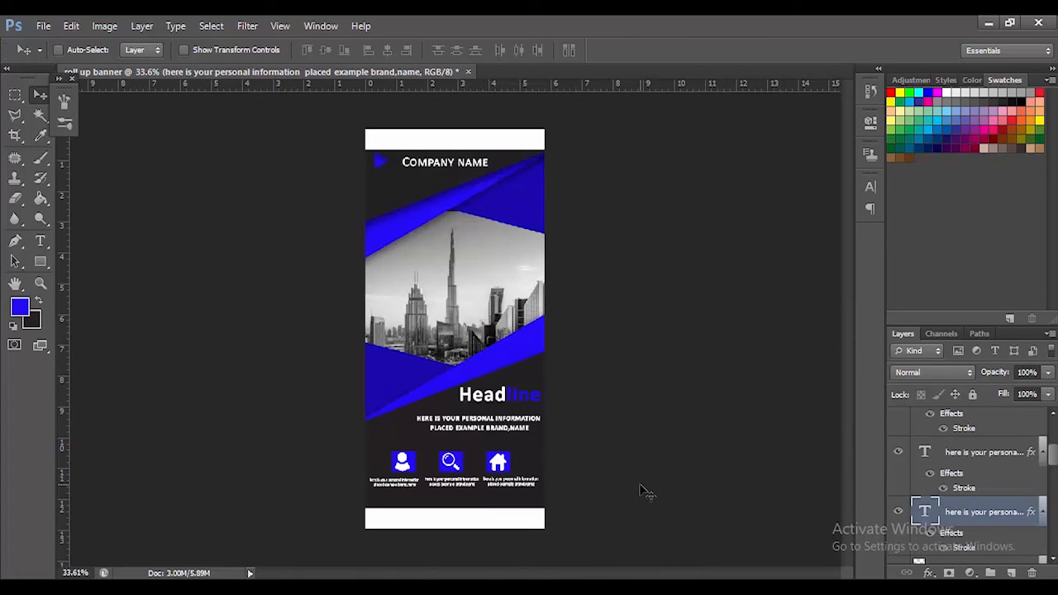
left_click(635, 576)
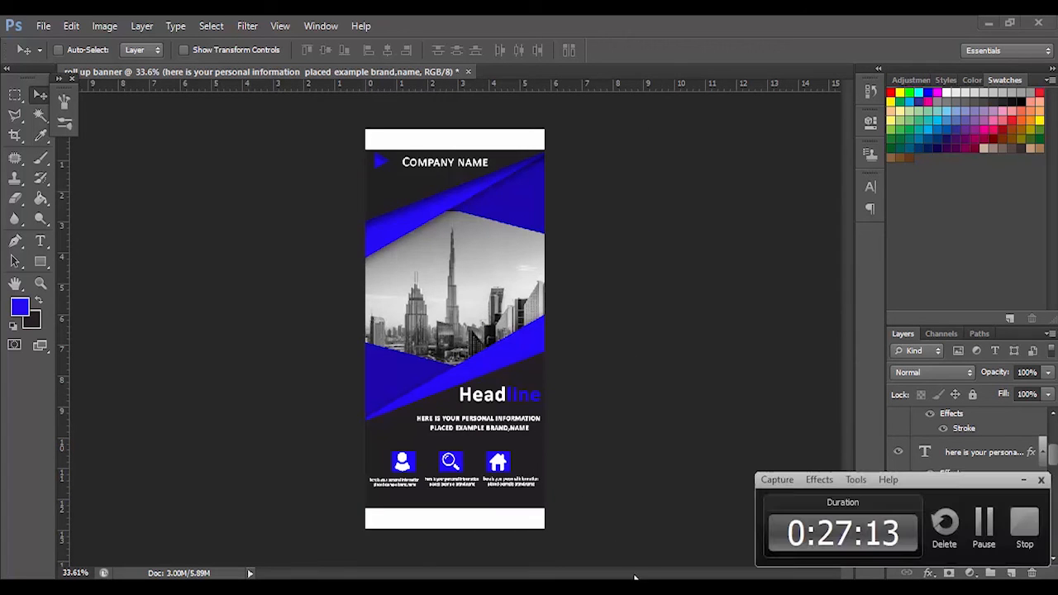